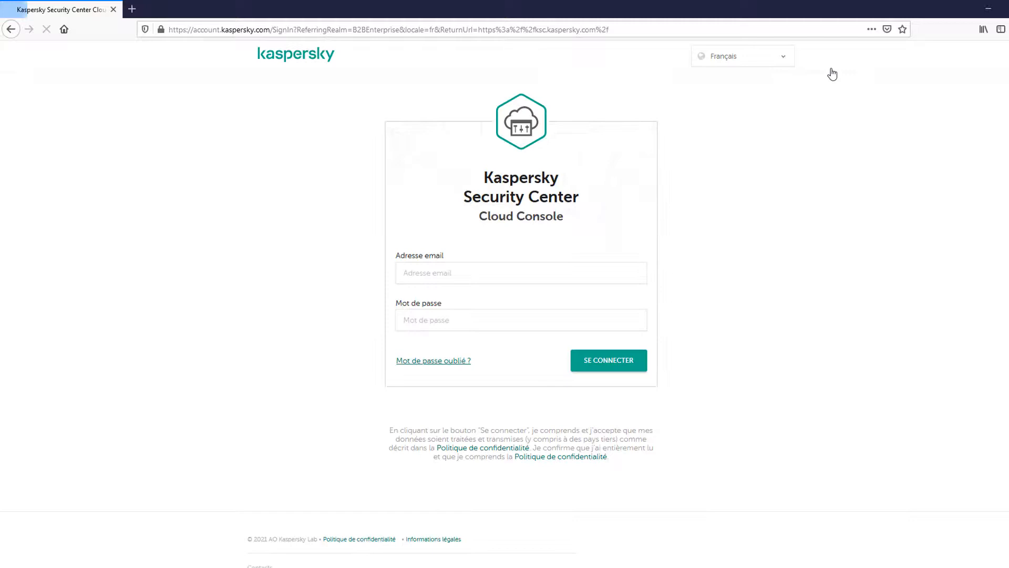
# Sign in to the KasperskyFrance workspace and open the device policies and profiles
pyautogui.click(620, 368)
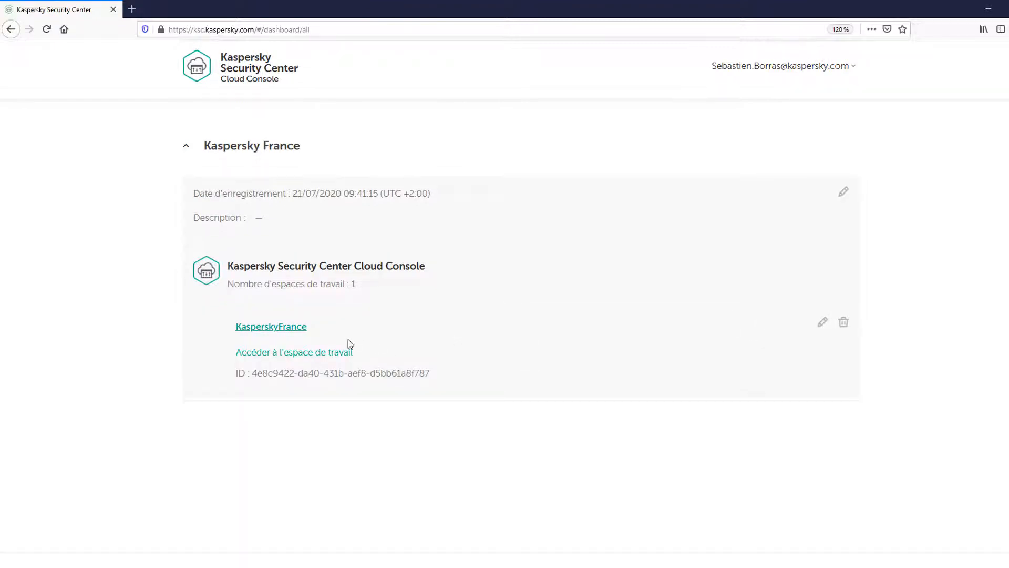
pyautogui.click(298, 329)
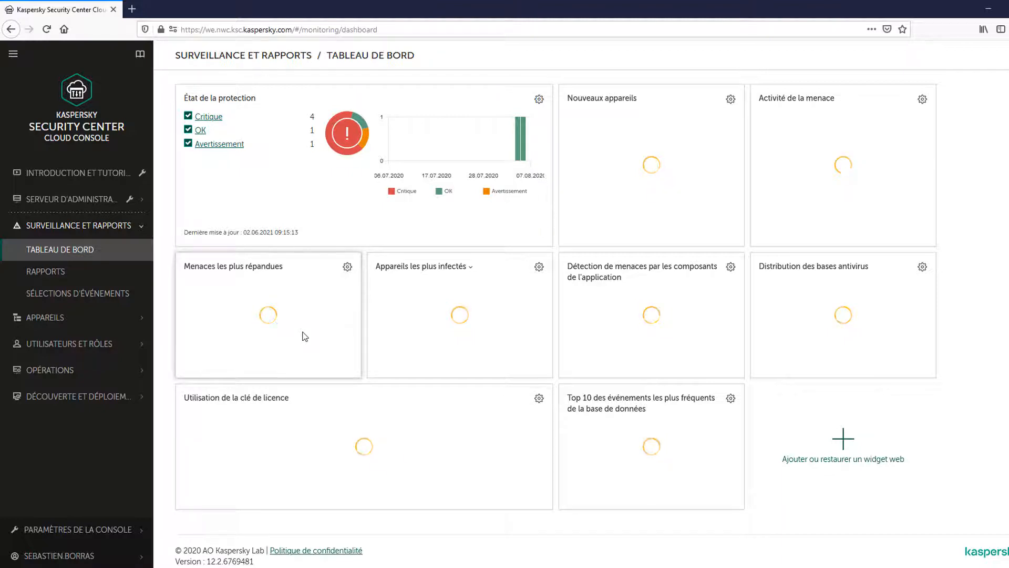
pyautogui.click(141, 320)
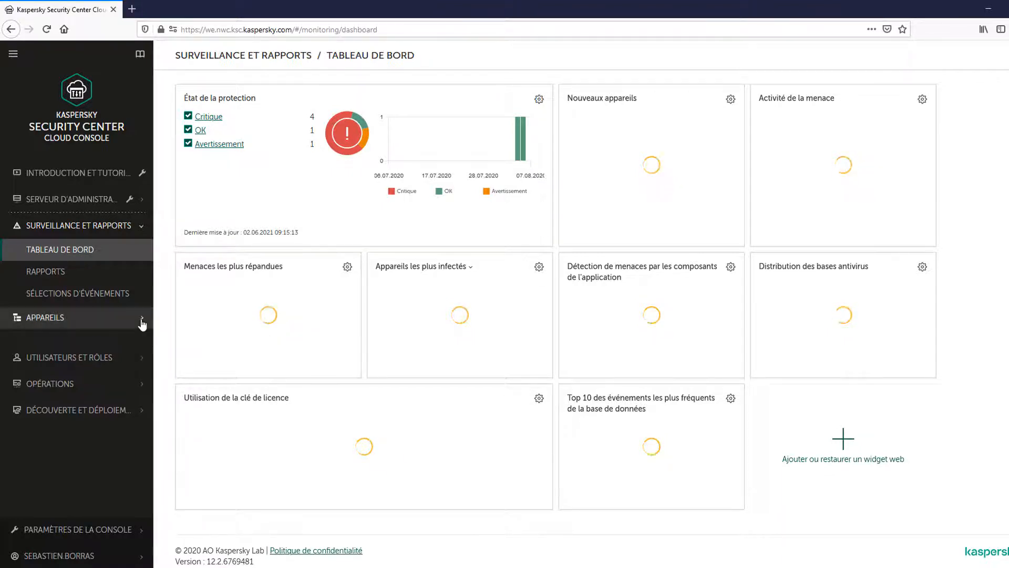
pyautogui.click(71, 340)
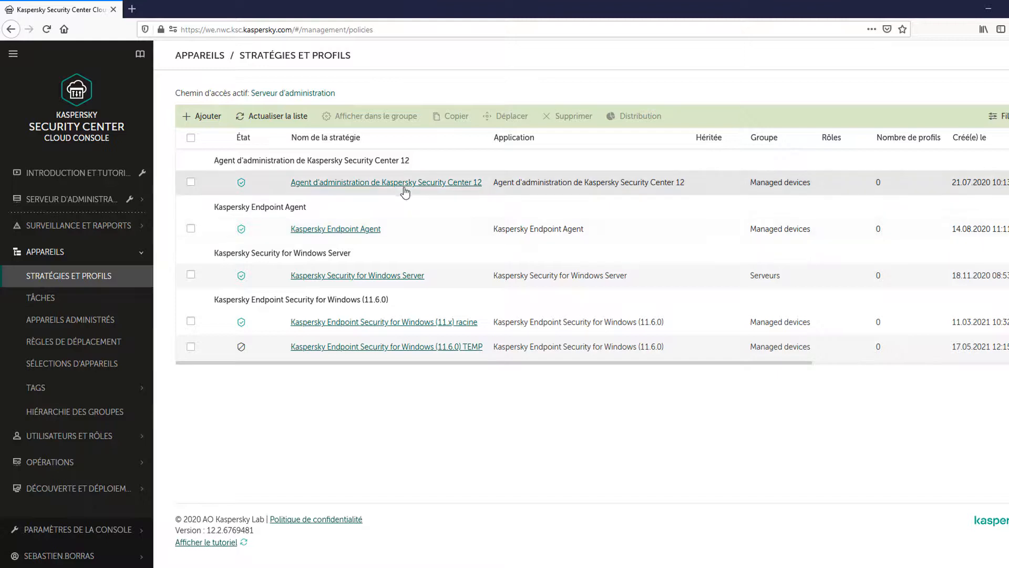
# In the Kaspersky Security Center 12 Administration Agent policy, enable protection of the agent service against removal, stopping and unauthorized setting changes
pyautogui.click(405, 189)
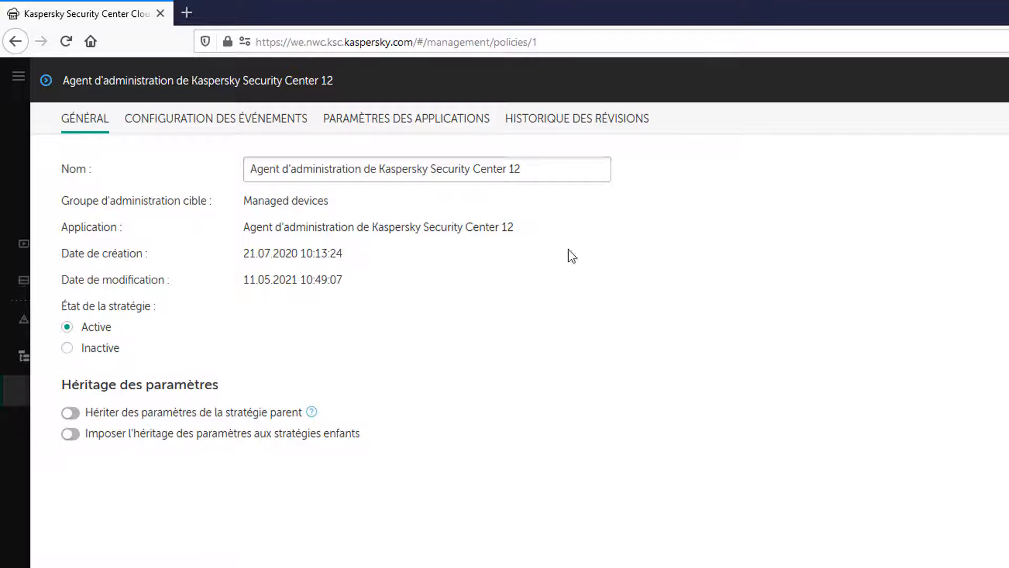
pyautogui.click(457, 125)
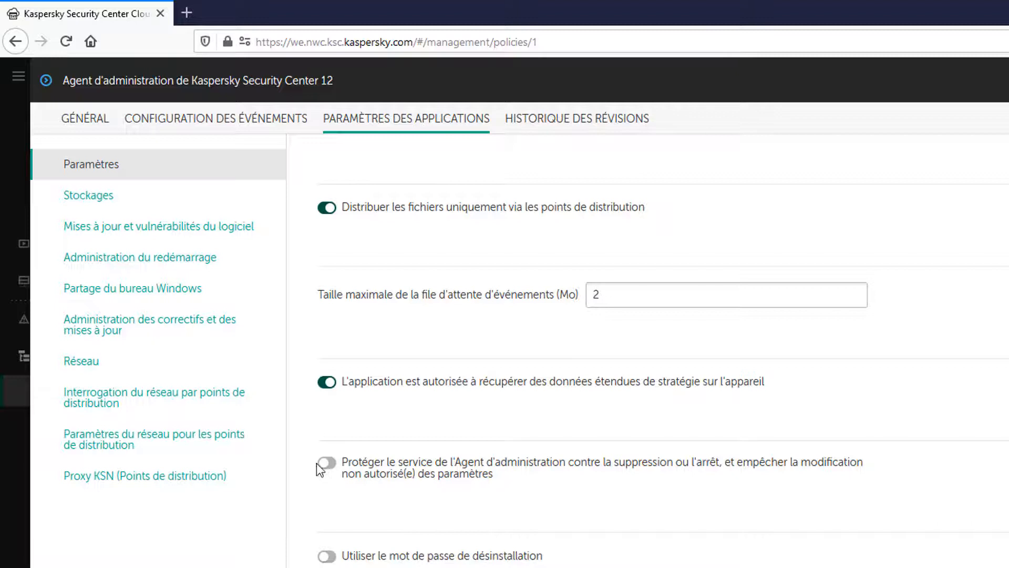
pyautogui.click(283, 446)
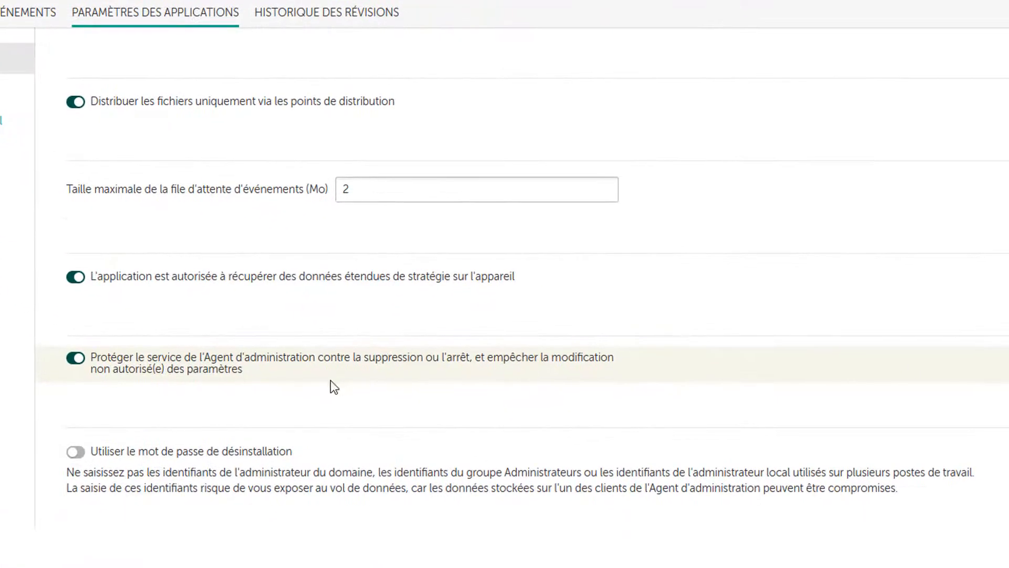
# Enable the uninstallation password for the Administration Agent and enter the uninstallation password
pyautogui.click(74, 452)
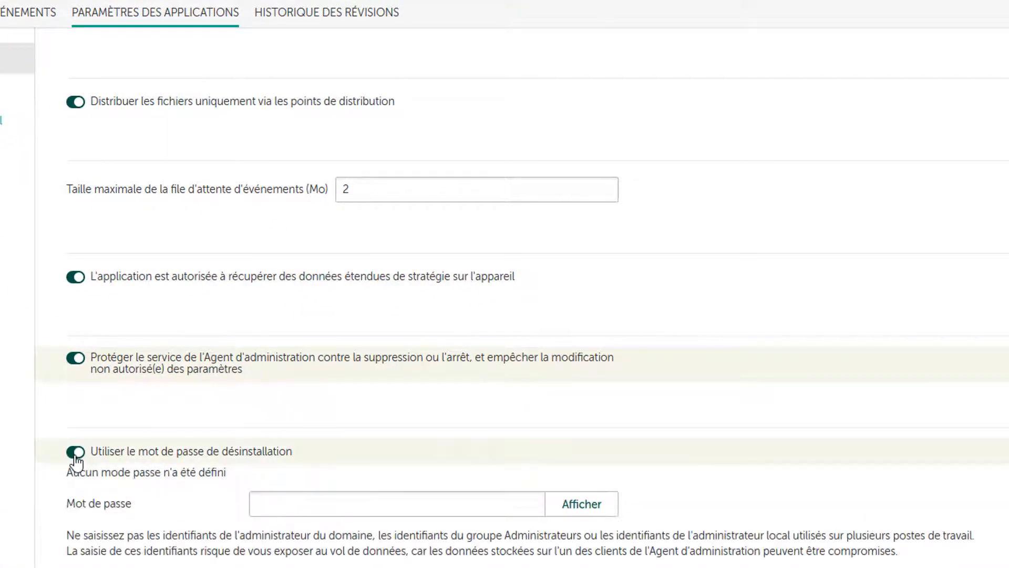
pyautogui.click(293, 505)
pyautogui.write('••••••••••')
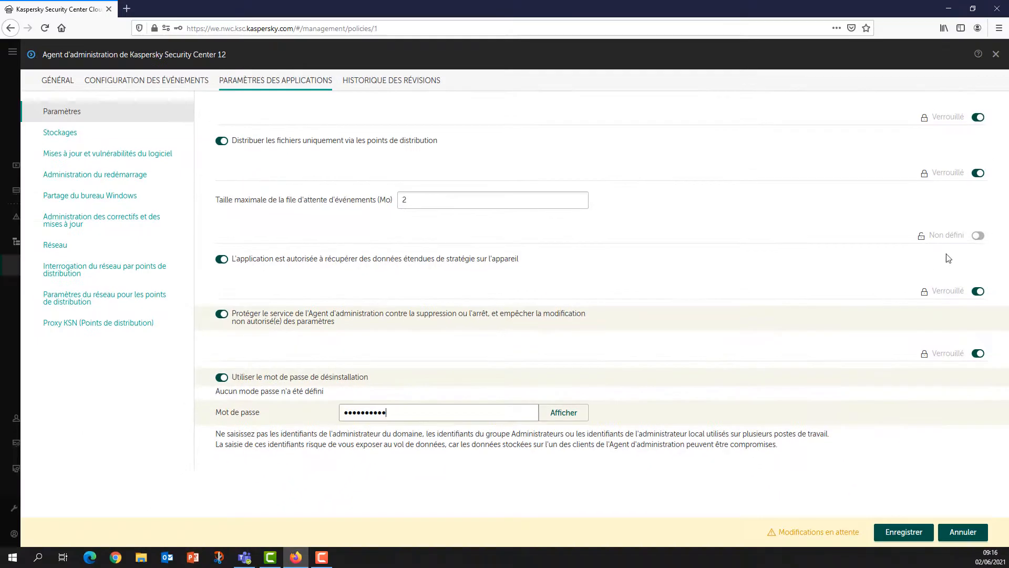
# Lock the setting that allows the application to retrieve extended policy data on the device, and save the policy
pyautogui.click(978, 235)
pyautogui.click(904, 532)
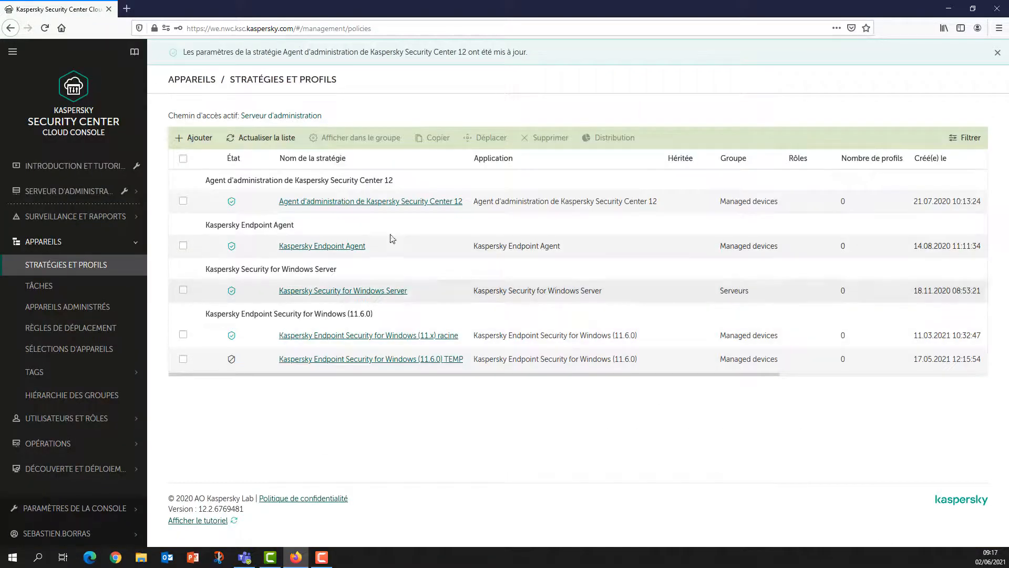
# Reopen the Administration Agent policy and review its storage and software update settings, including the user permission choices for Windows Update
pyautogui.click(384, 202)
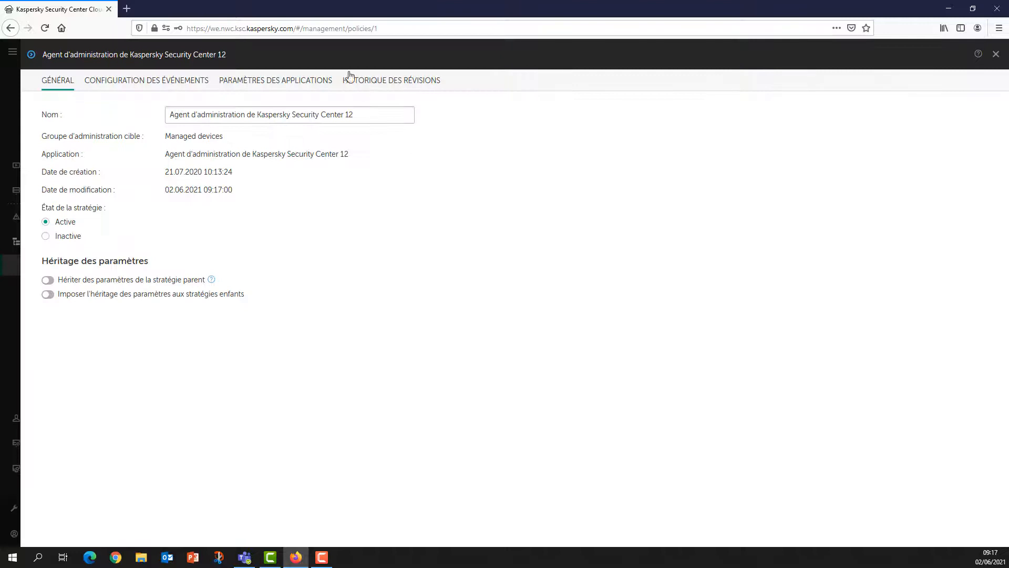
pyautogui.click(285, 84)
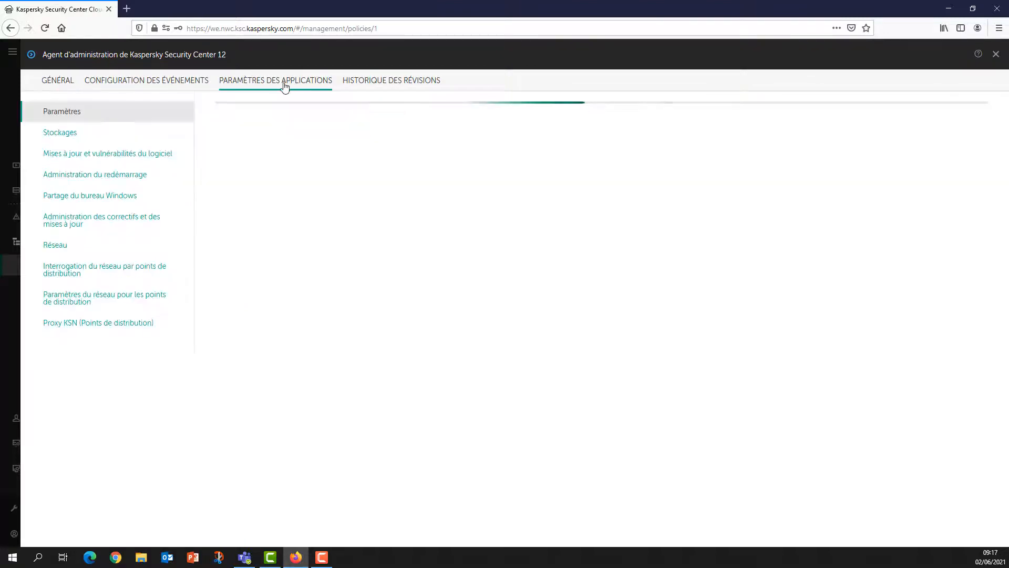
pyautogui.click(70, 135)
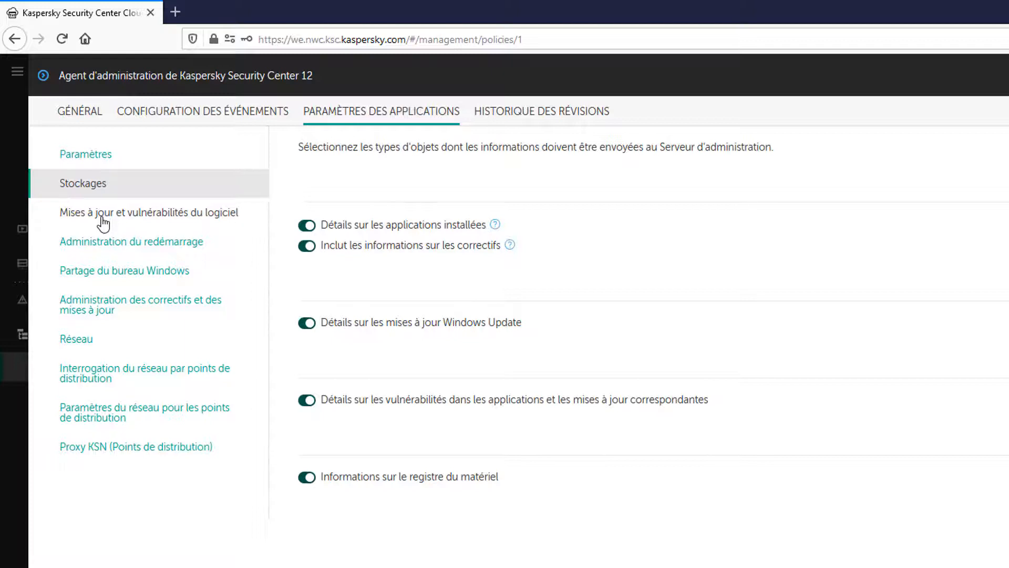
pyautogui.click(103, 219)
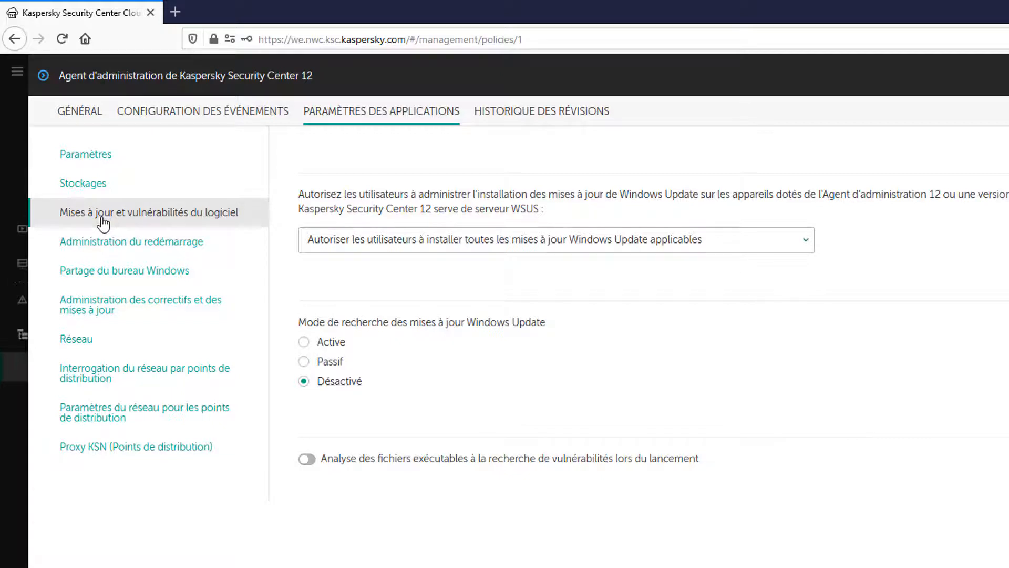
pyautogui.click(811, 244)
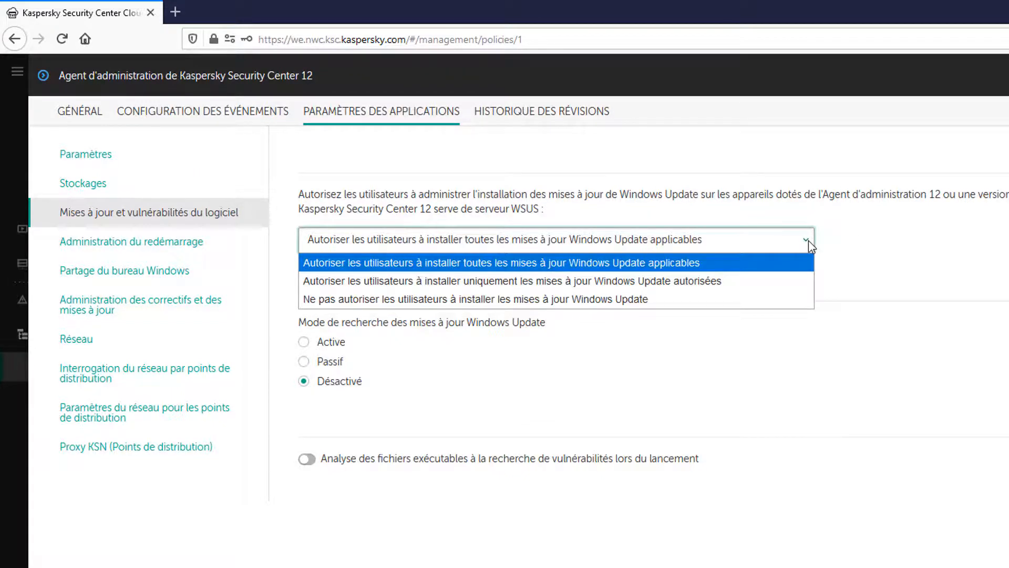
pyautogui.click(808, 240)
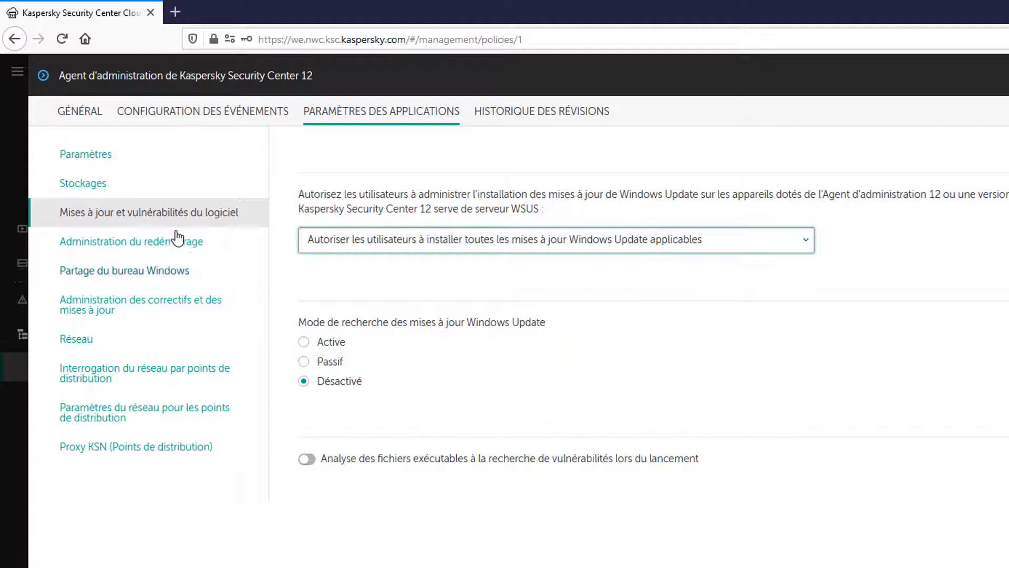
# Review the agent policy's restart management, Windows desktop sharing, patch management and network connectivity settings
pyautogui.click(163, 251)
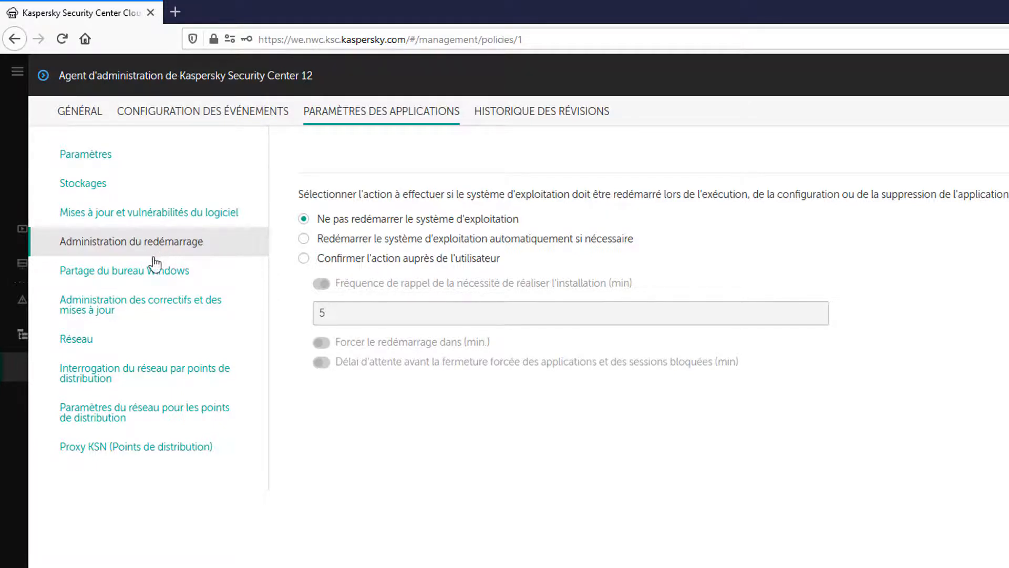
pyautogui.click(147, 276)
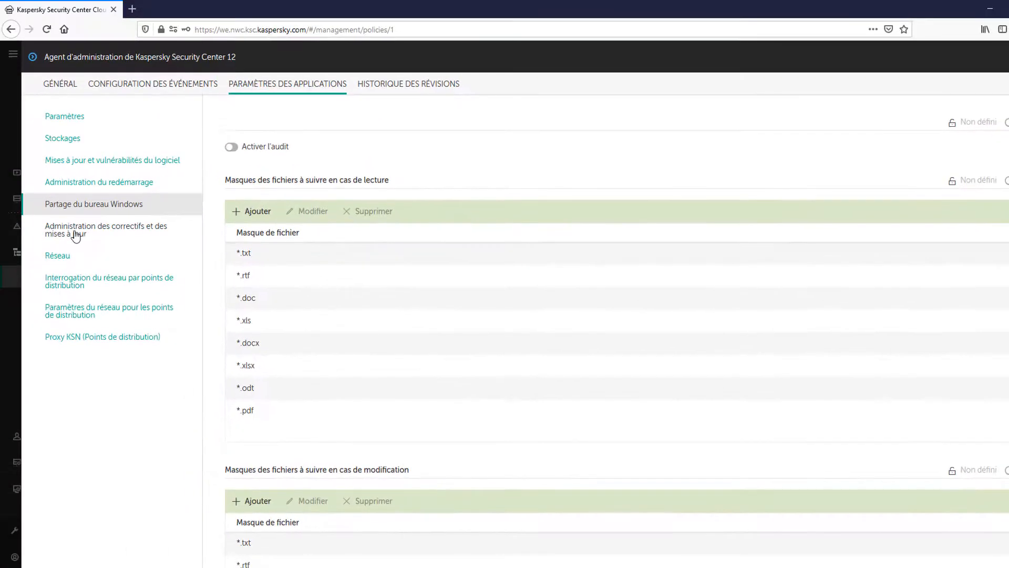
pyautogui.click(76, 235)
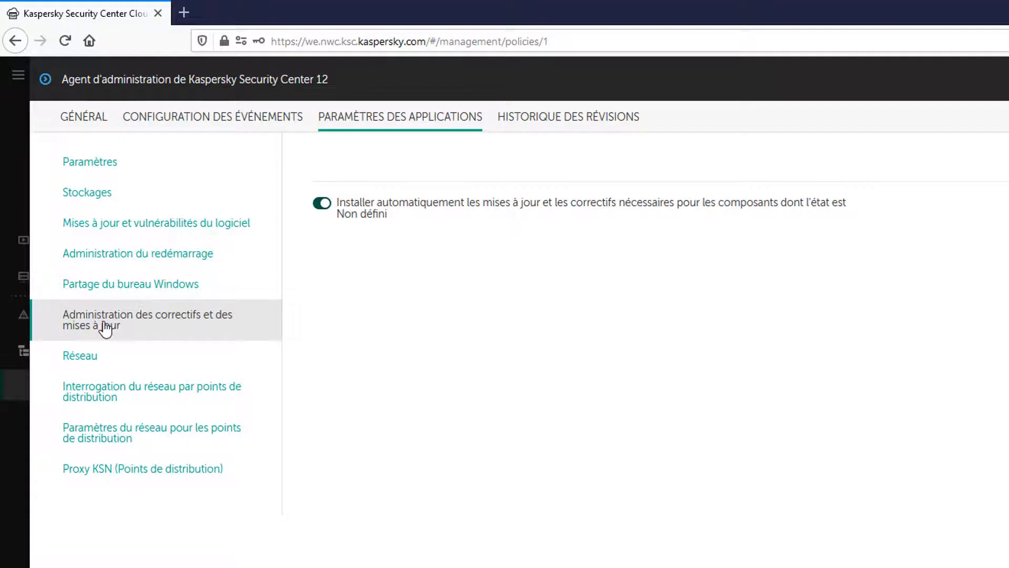
pyautogui.click(86, 361)
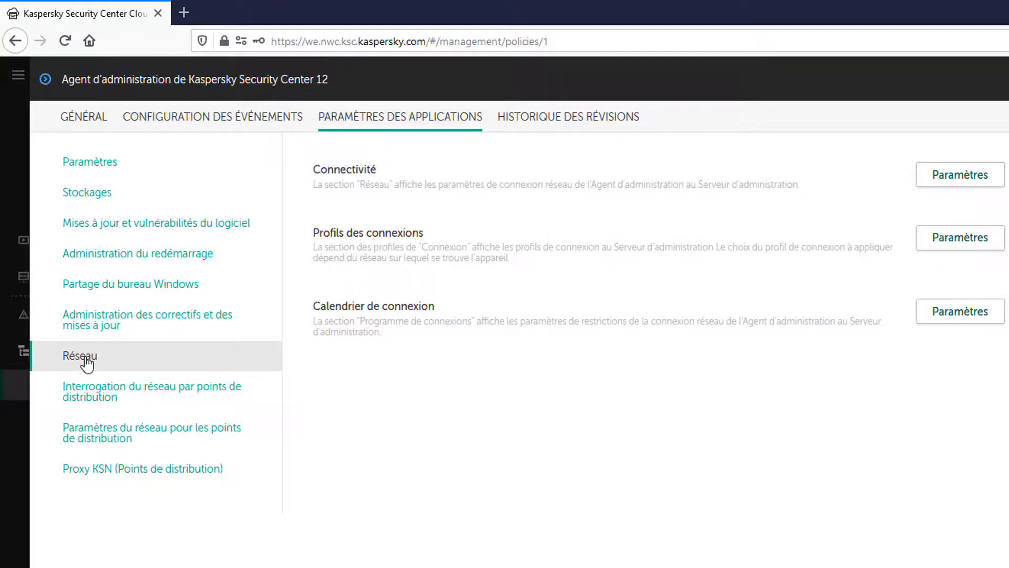
pyautogui.click(959, 175)
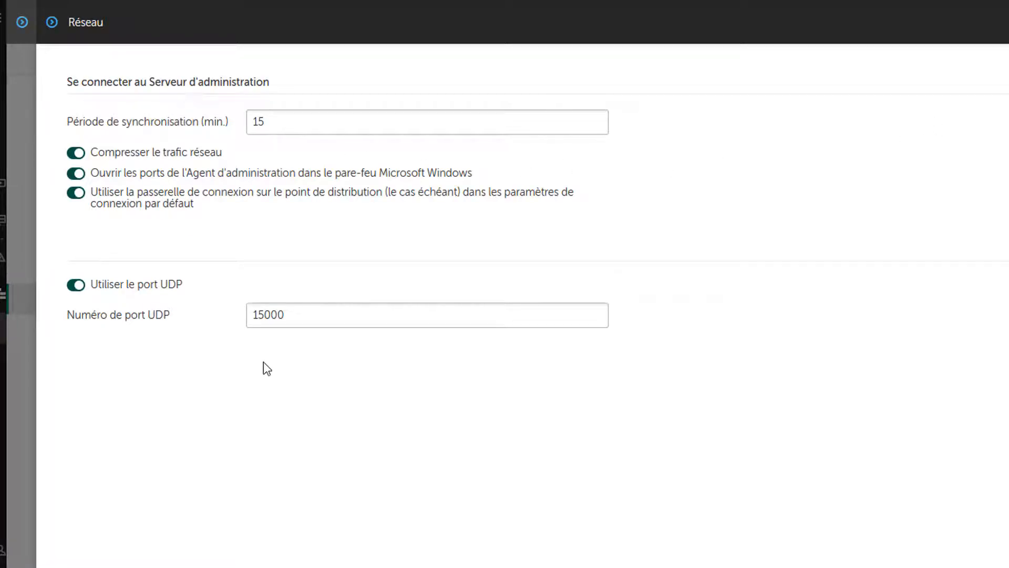
pyautogui.click(1007, 22)
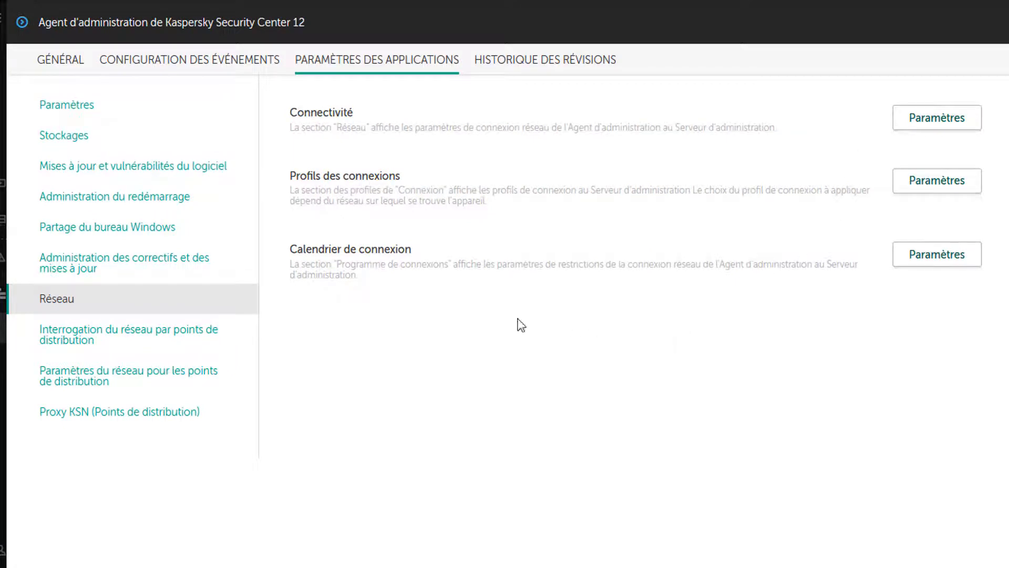
# Disable IP range polling by distribution points, check the distribution point proxy and KSN proxy settings, and save the policy
pyautogui.click(128, 349)
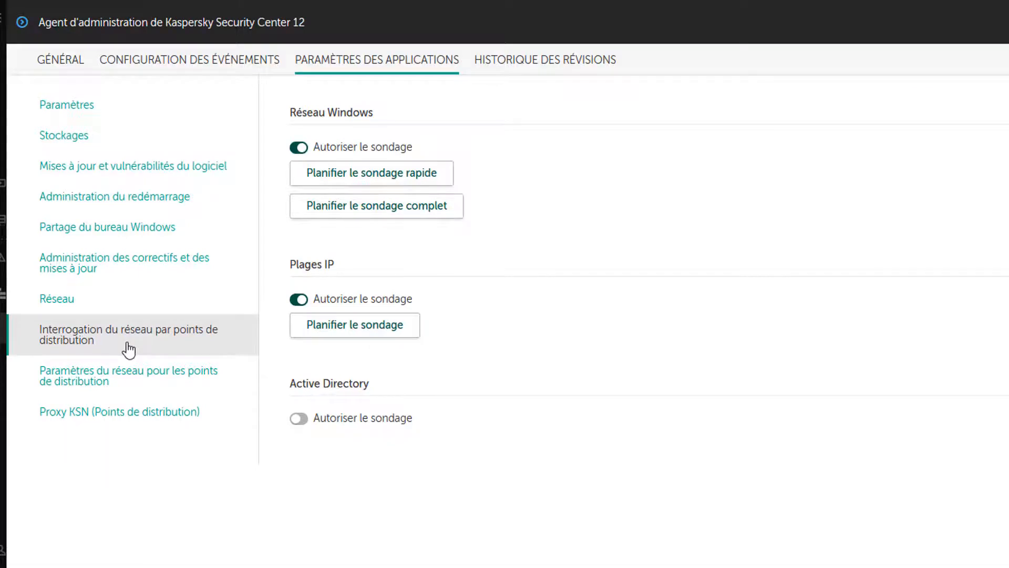
pyautogui.click(297, 304)
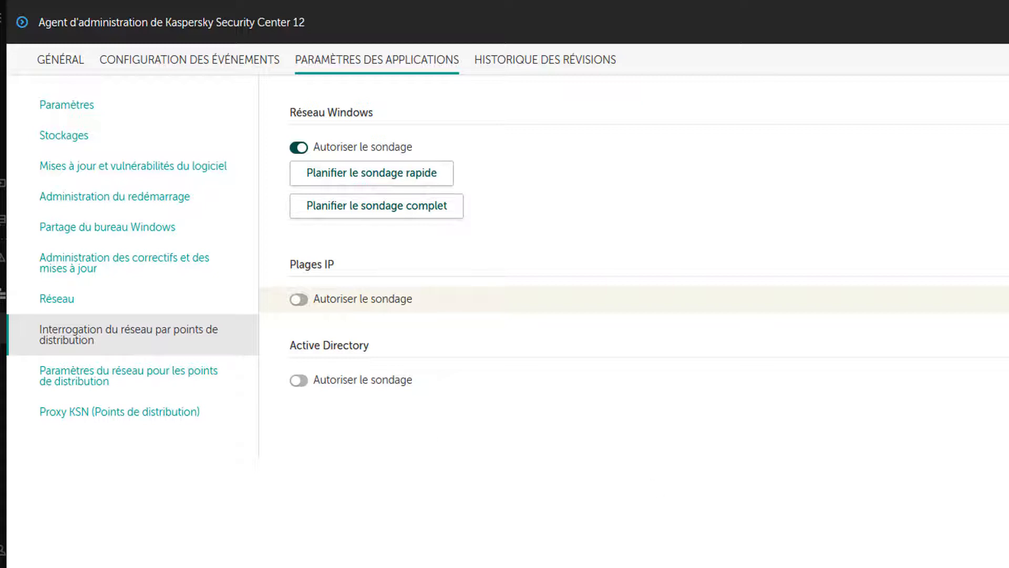
pyautogui.click(90, 382)
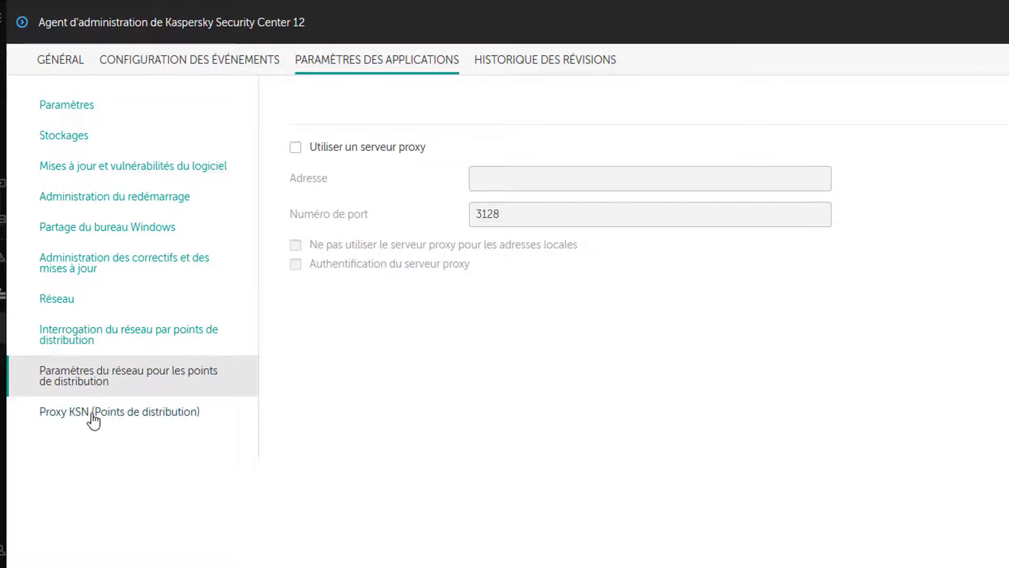
pyautogui.click(94, 415)
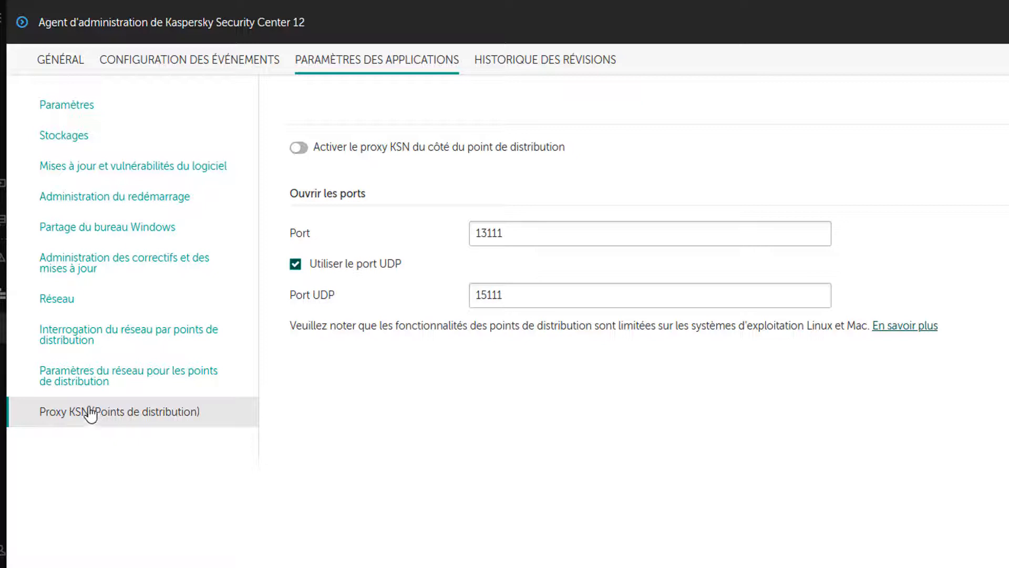
pyautogui.click(72, 341)
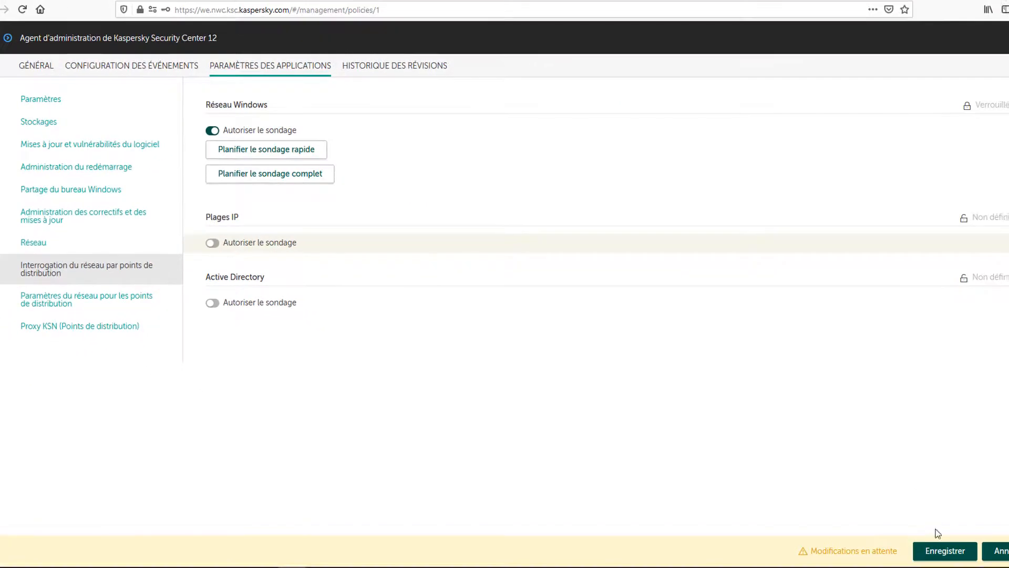
pyautogui.click(943, 549)
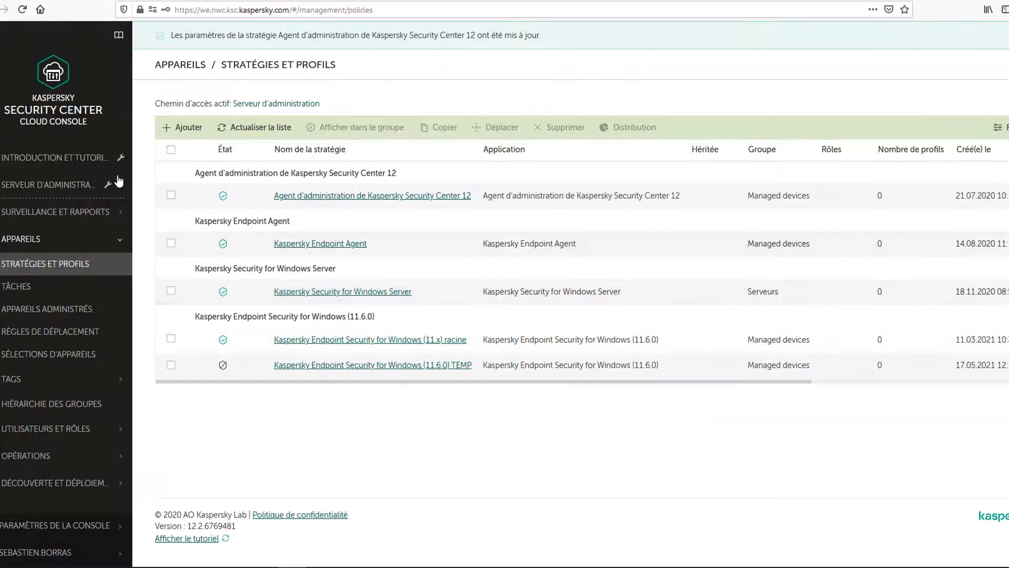
# Examine the Windows domain polling setting of distribution point SB-PC7 in the Administration Server properties, then cancel out without changes
pyautogui.click(109, 186)
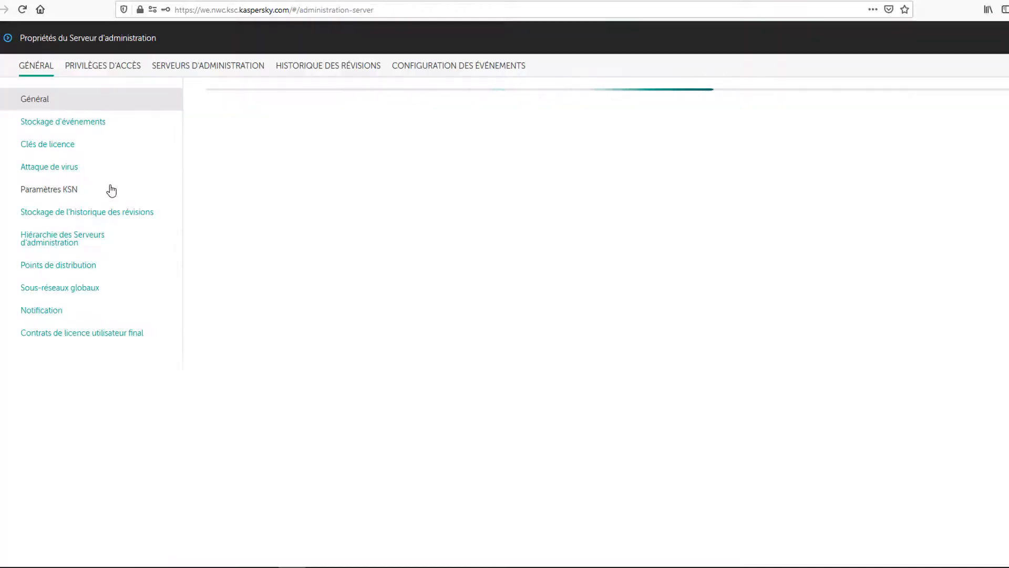
pyautogui.click(60, 275)
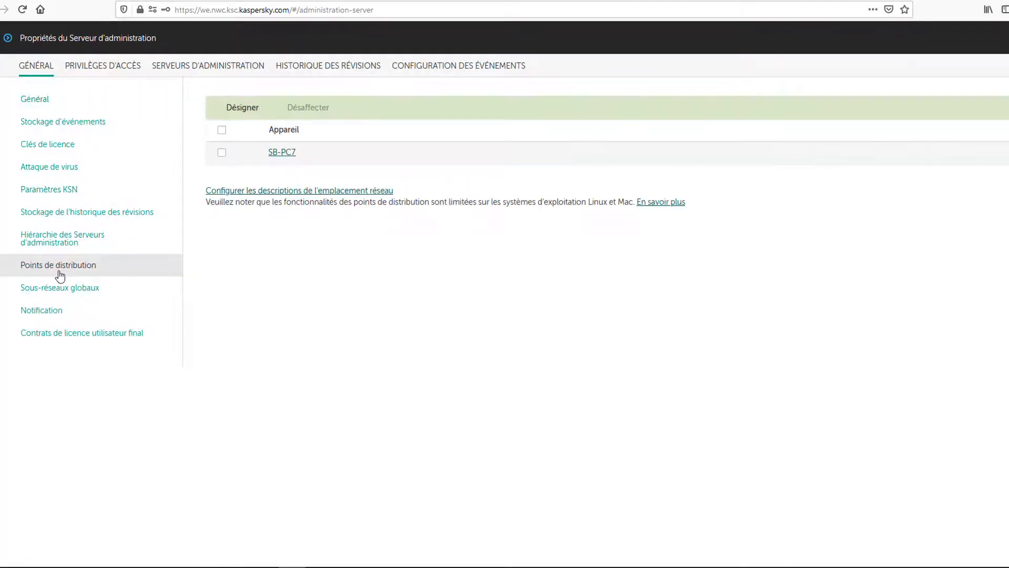
pyautogui.click(283, 153)
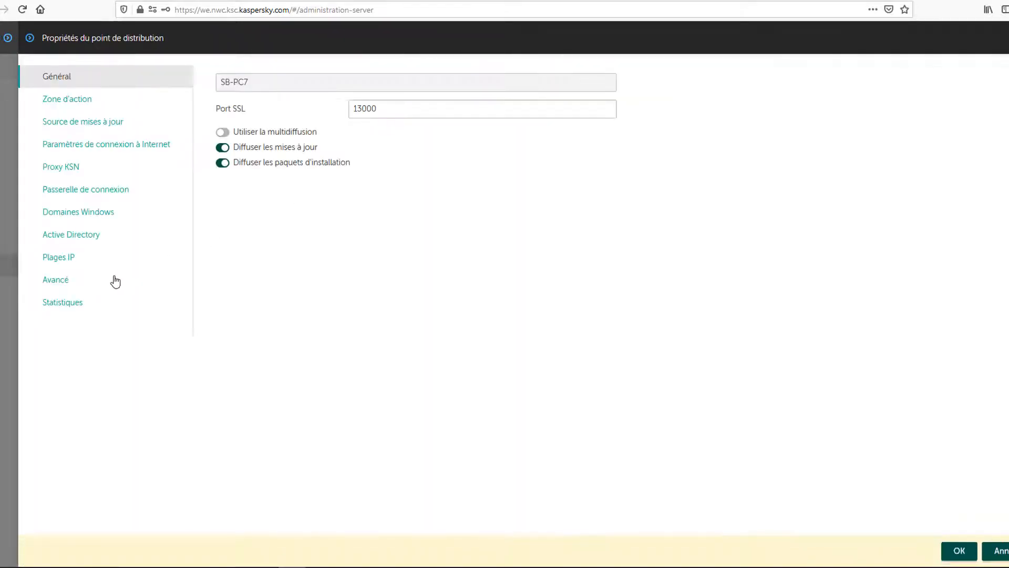
pyautogui.click(68, 216)
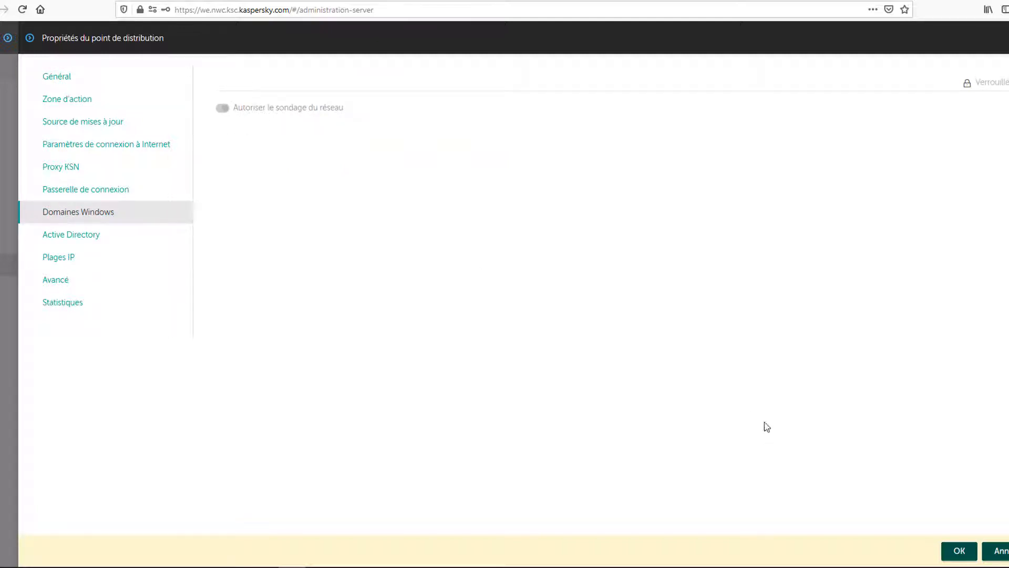
pyautogui.click(1005, 551)
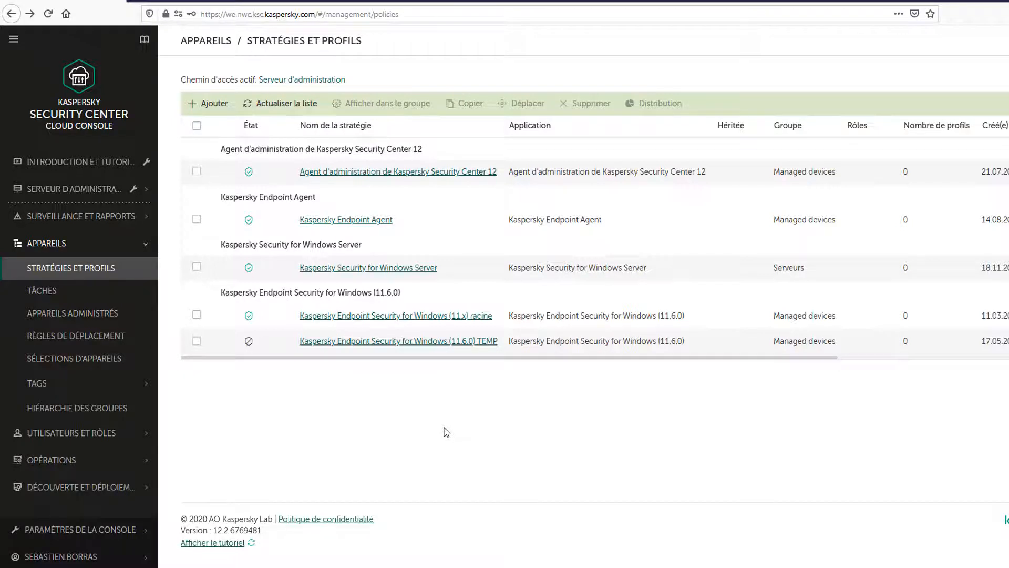
# Open the Kaspersky Endpoint Security for Windows (11.x) racine policy and select its name in the general properties
pyautogui.click(440, 317)
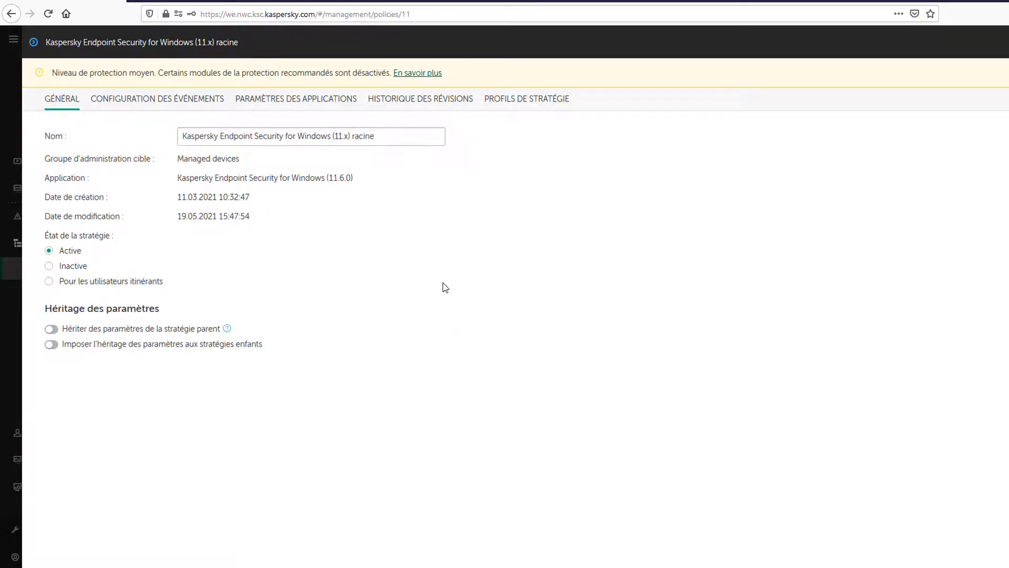
pyautogui.moveTo(378, 136); pyautogui.dragTo(75, 144)
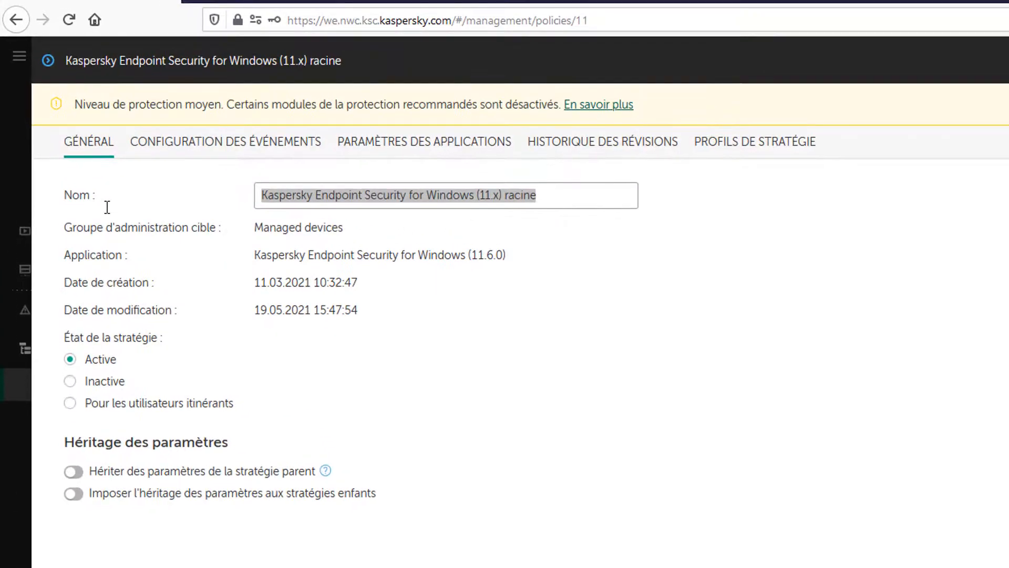
# Examine the policy's target administration group and all three pages of its event notification list
pyautogui.click(570, 196)
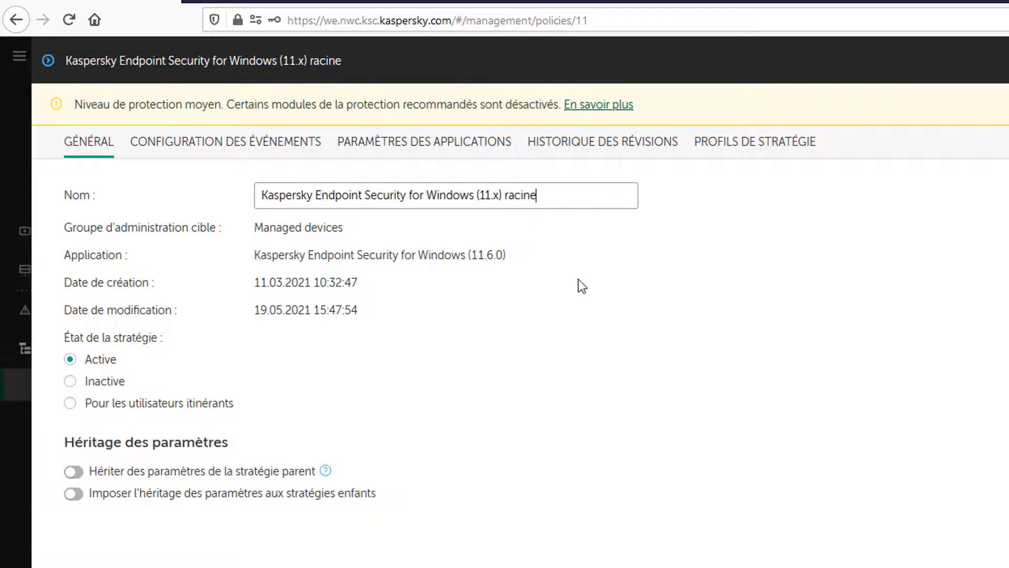
pyautogui.moveTo(254, 227); pyautogui.dragTo(370, 235)
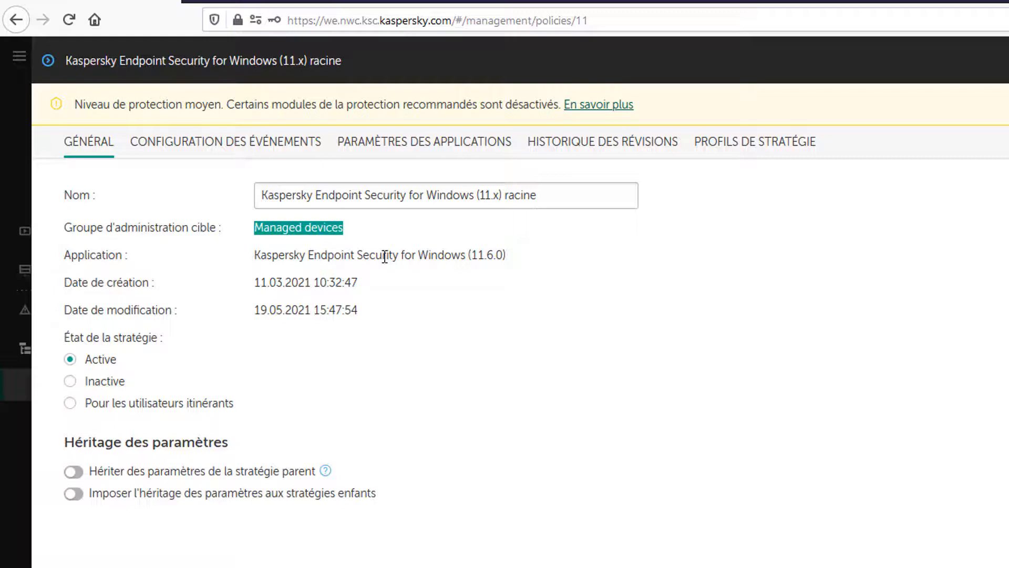
pyautogui.click(381, 283)
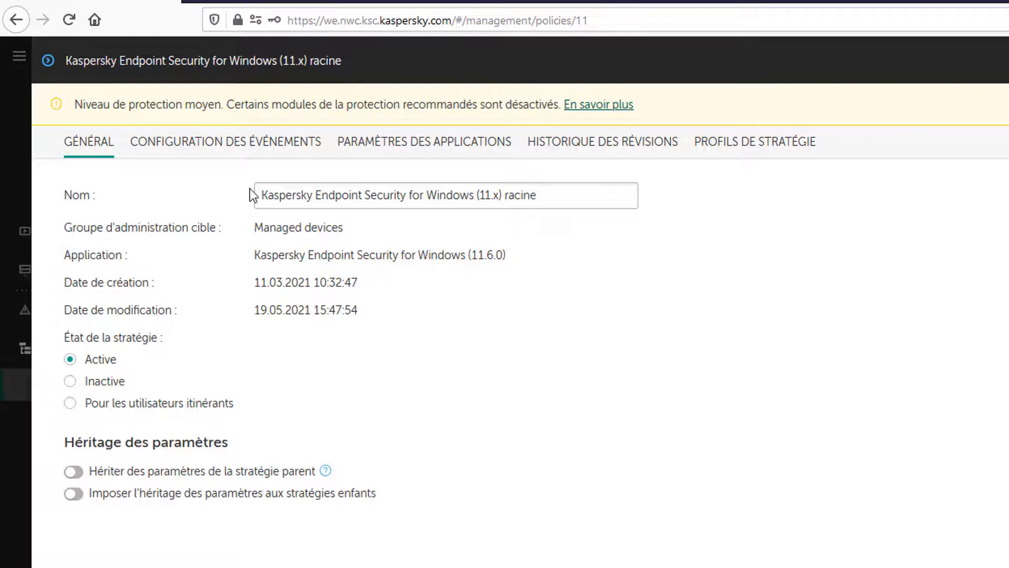
pyautogui.click(241, 149)
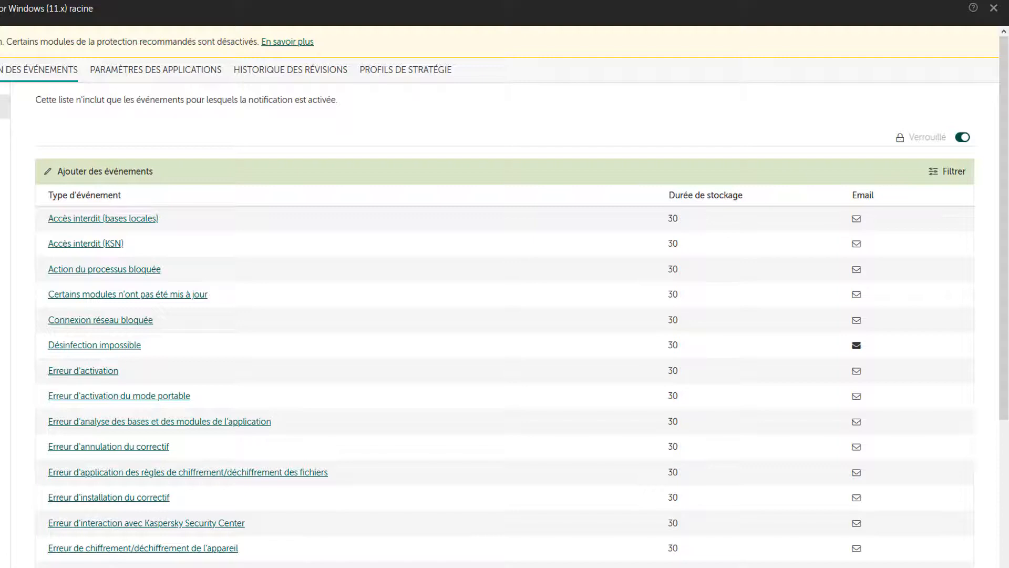
pyautogui.scroll(-4, 504, 315)
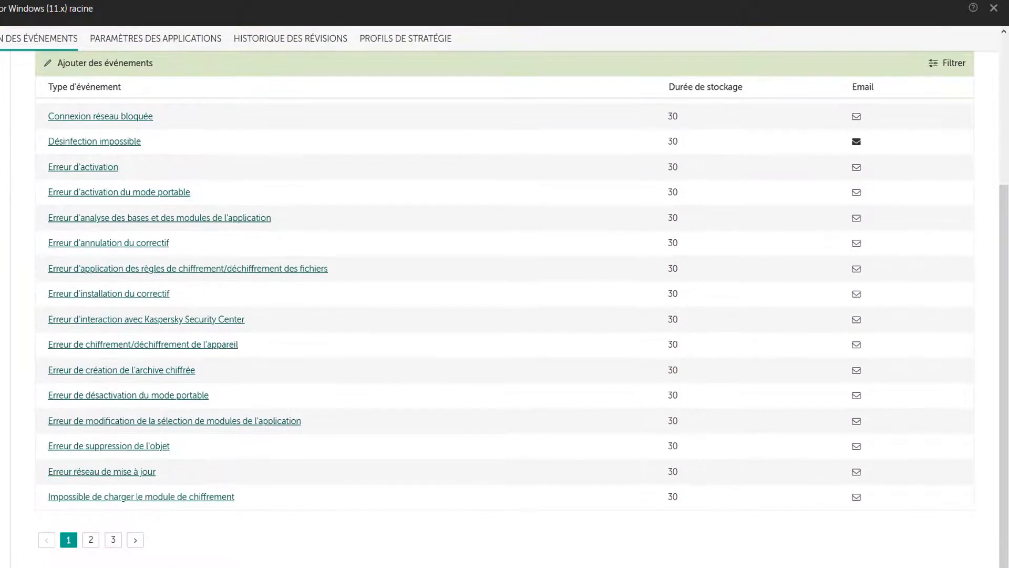
pyautogui.click(89, 542)
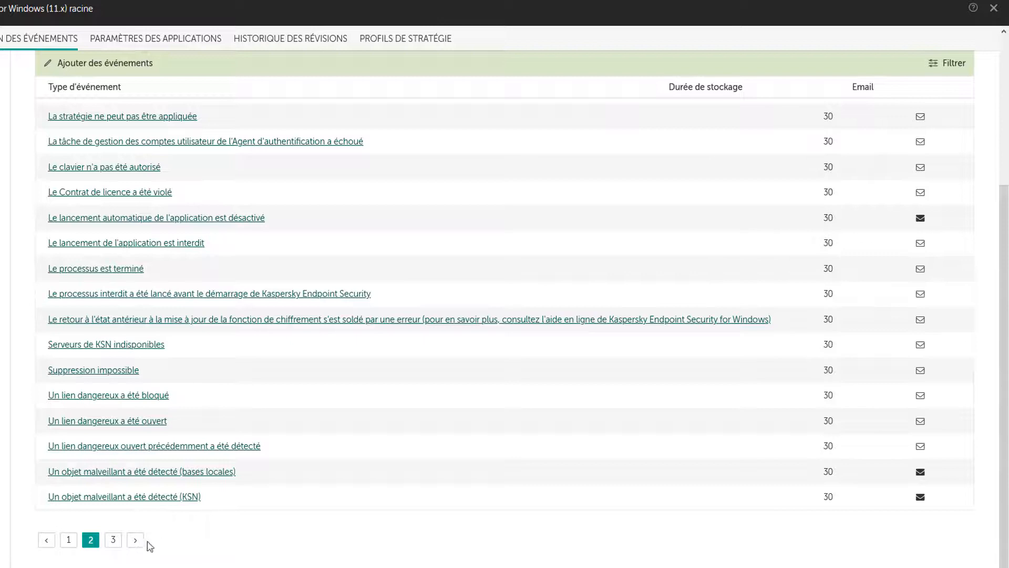
pyautogui.click(113, 539)
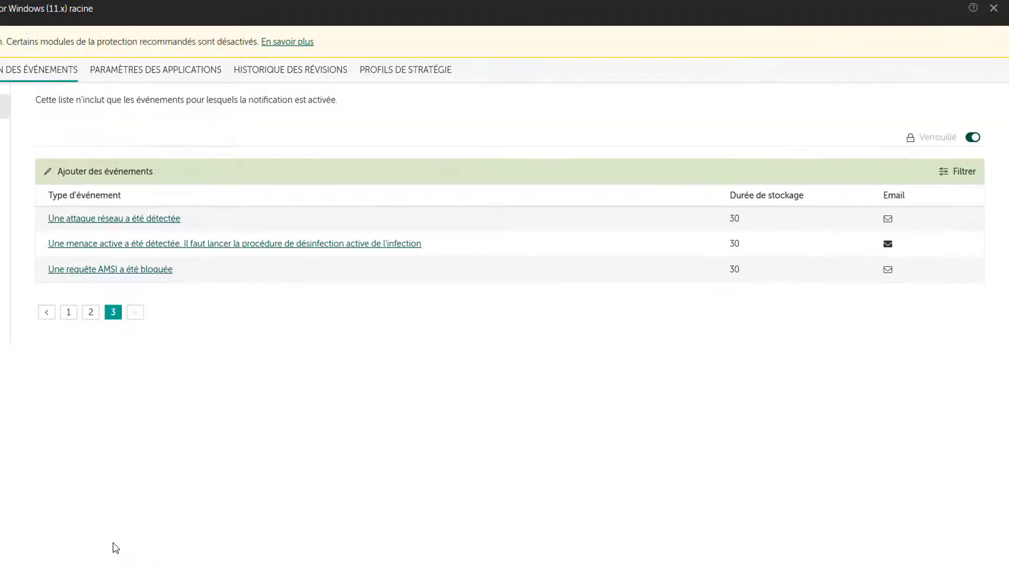
# Send a test email from the notification settings of the active threat detected event, and confirm the event settings
pyautogui.click(247, 250)
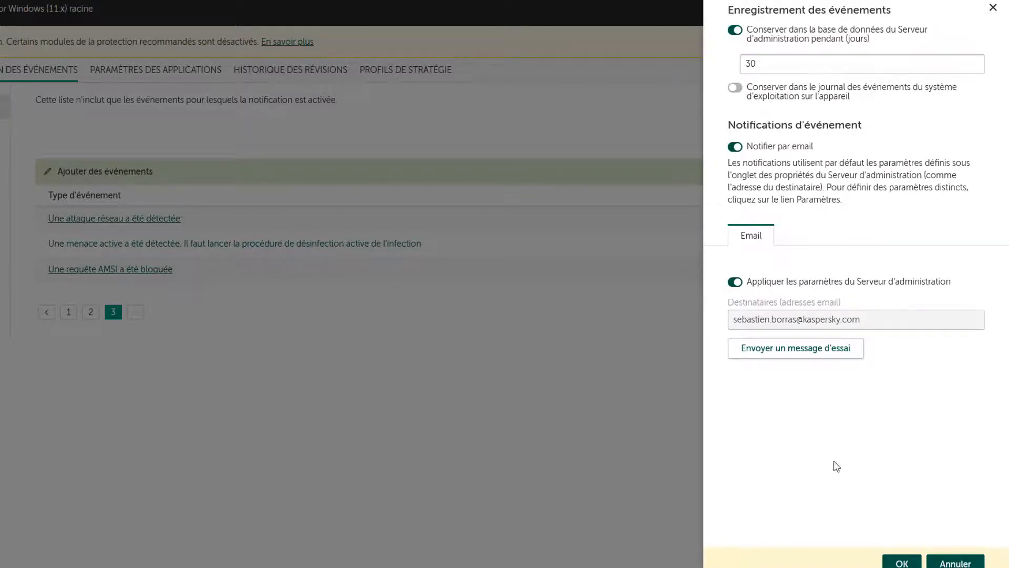
pyautogui.click(758, 353)
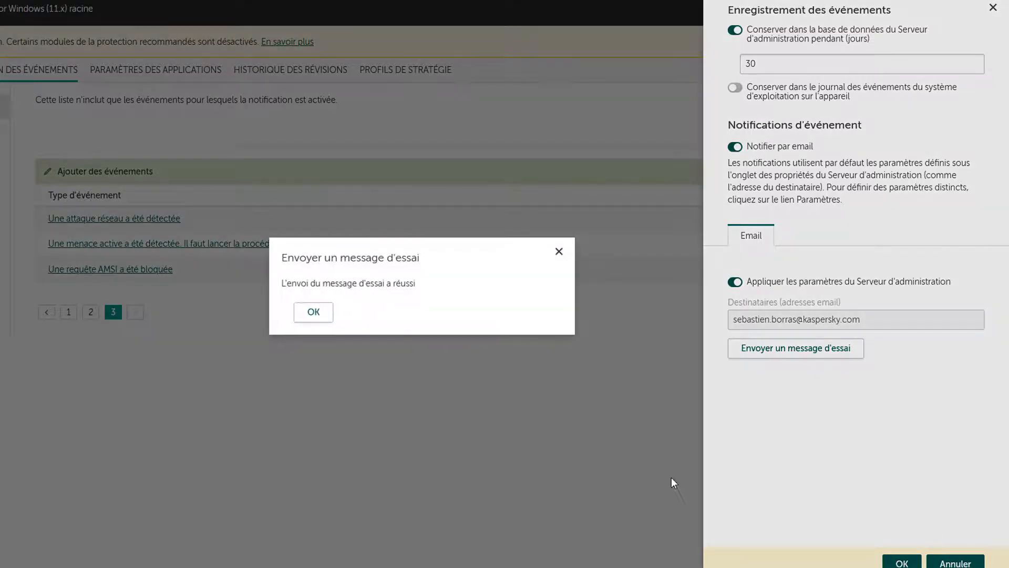
pyautogui.click(322, 314)
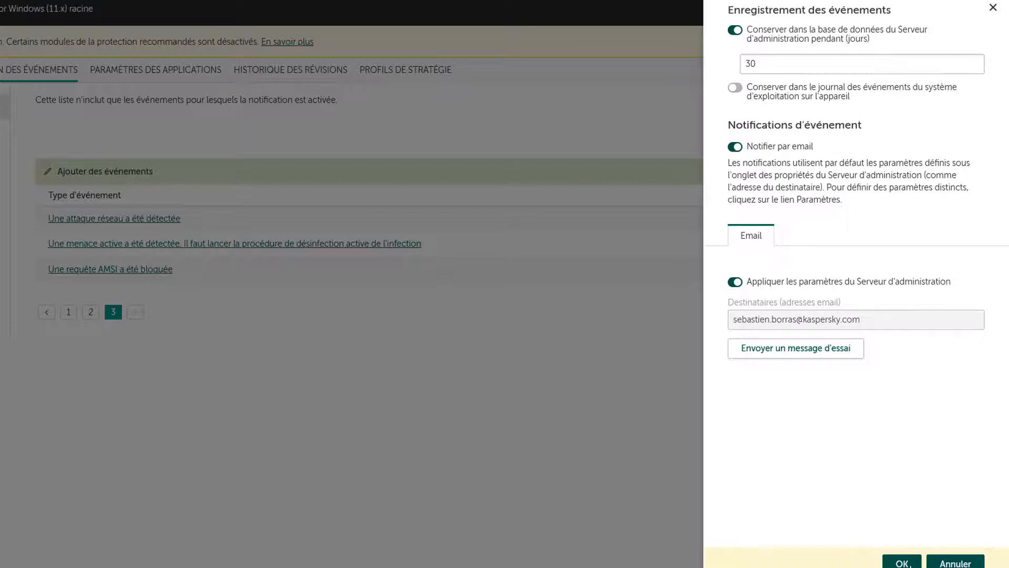
pyautogui.click(900, 561)
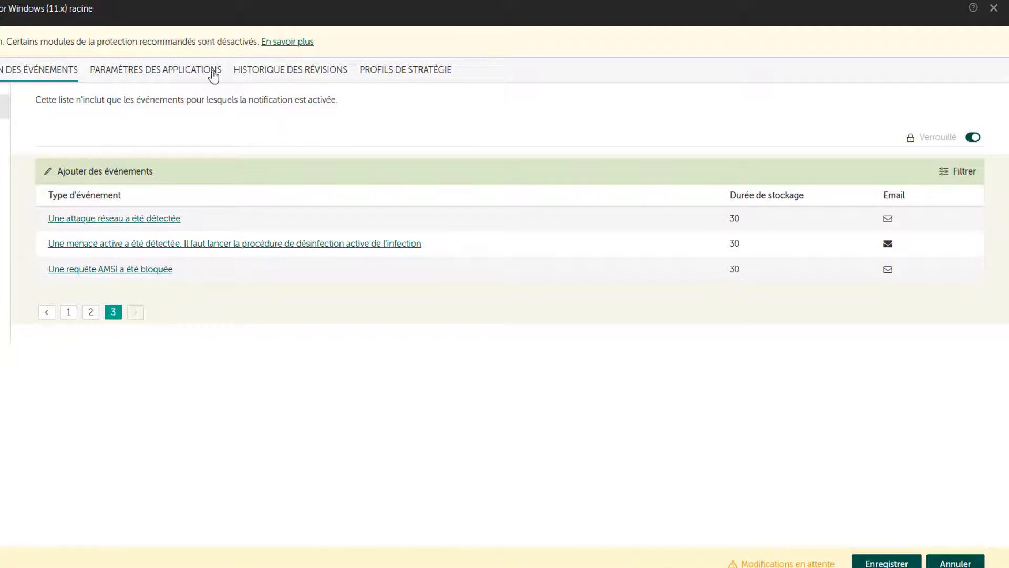
# Examine the policy's main protection modules, including the Protection contre les menaces Internet settings, without making changes
pyautogui.click(185, 74)
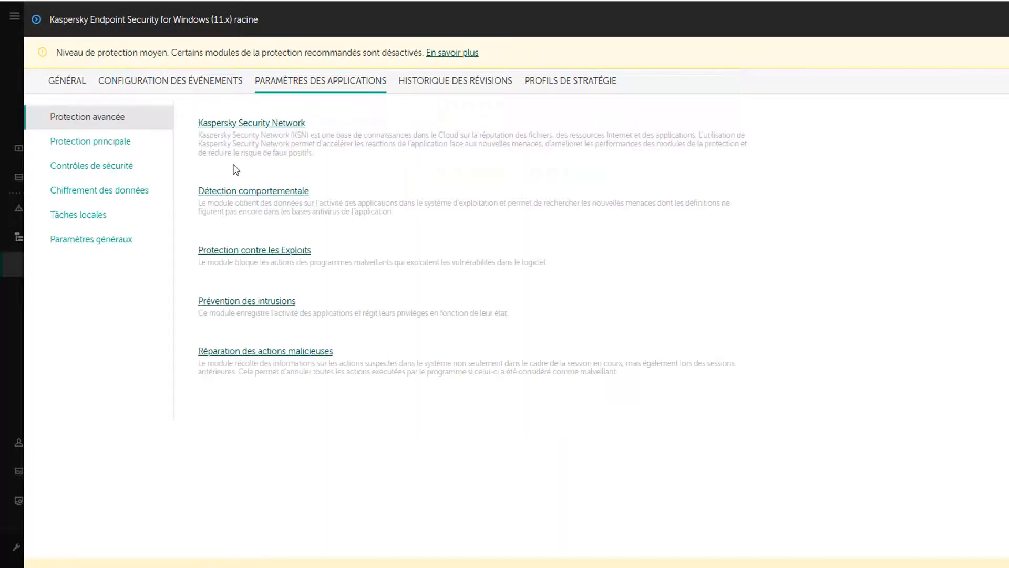
pyautogui.click(105, 151)
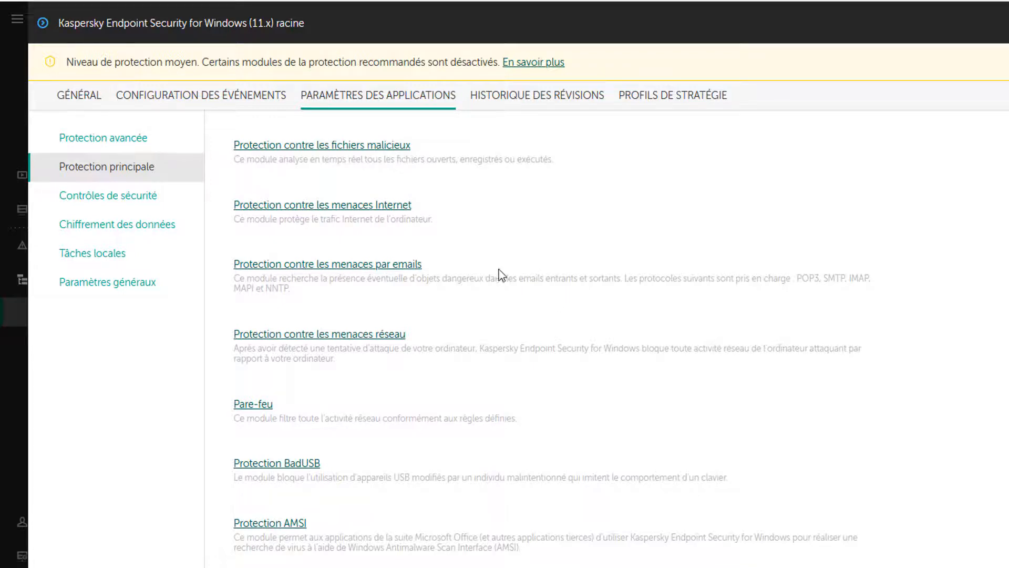
pyautogui.click(393, 206)
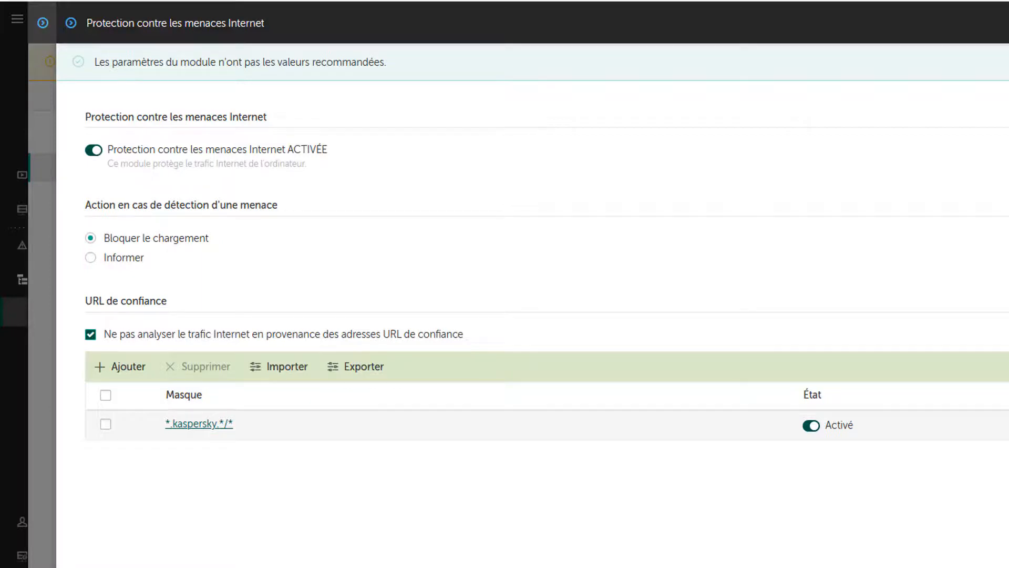
pyautogui.press('Escape')
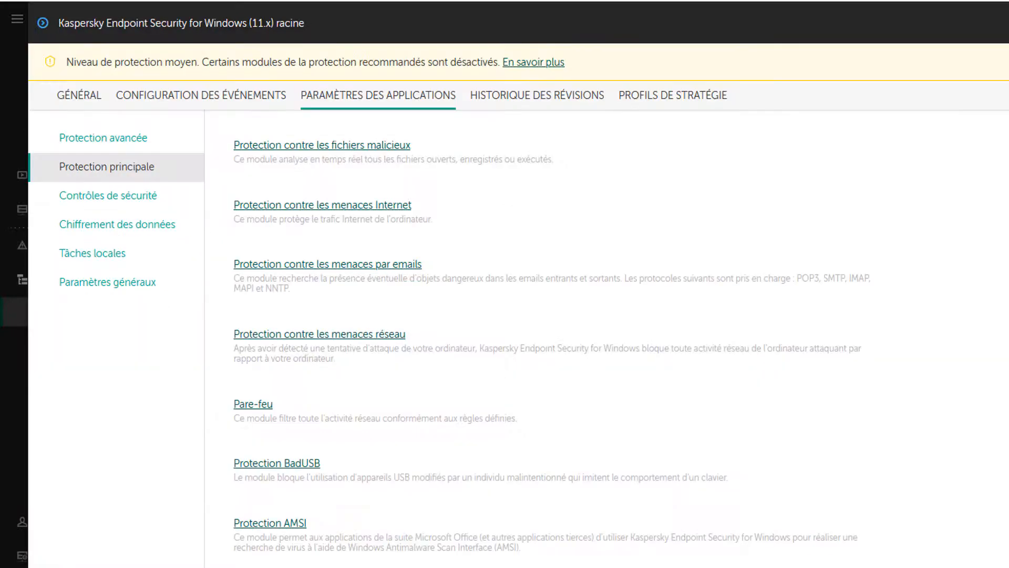
# Enable Protection contre les menaces par emails and set the attachment filter to Supprimer les types de pièces jointes indiqués
pyautogui.click(407, 264)
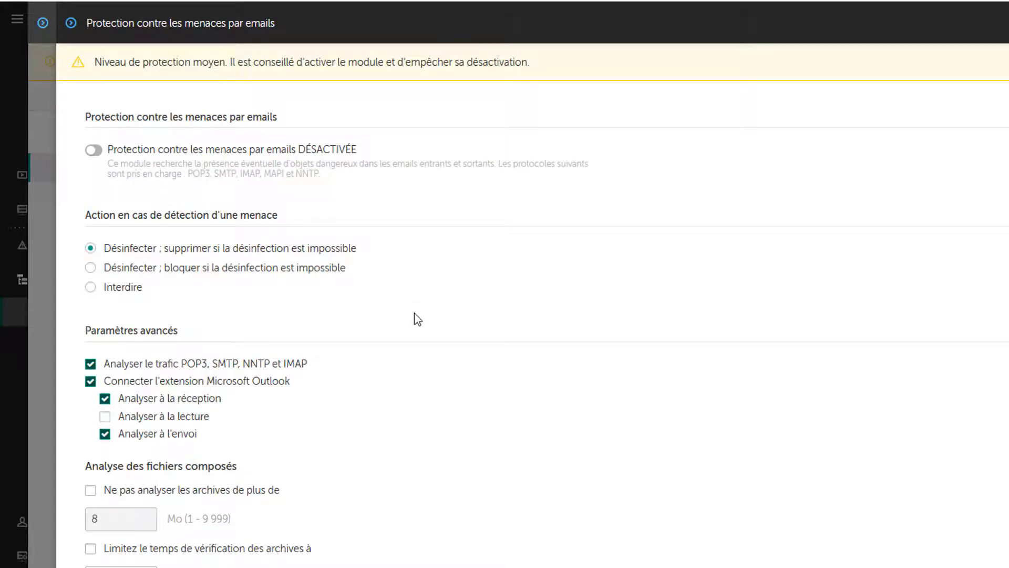
pyautogui.click(93, 151)
pyautogui.scroll(-8, 930, 333)
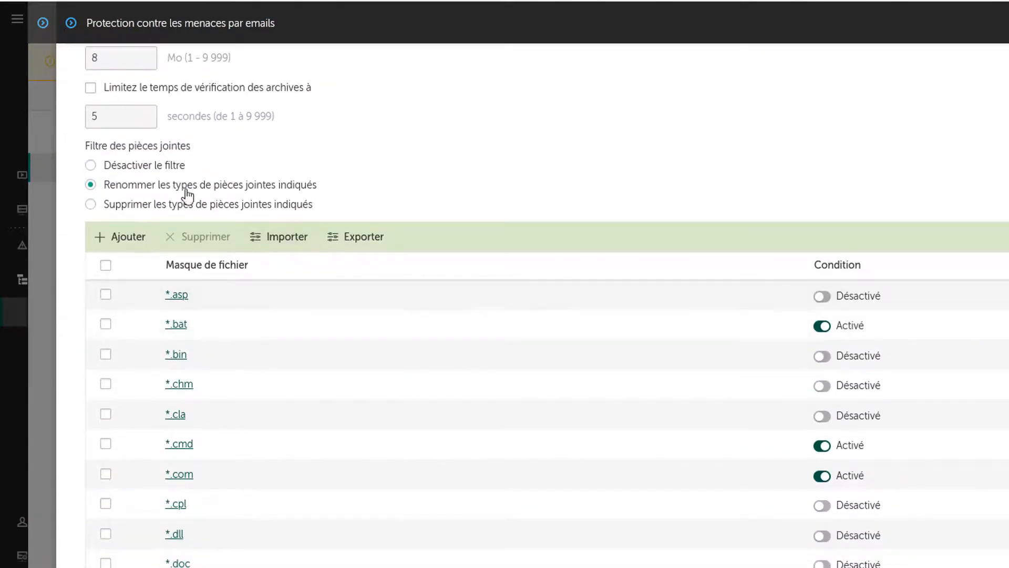
pyautogui.click(126, 206)
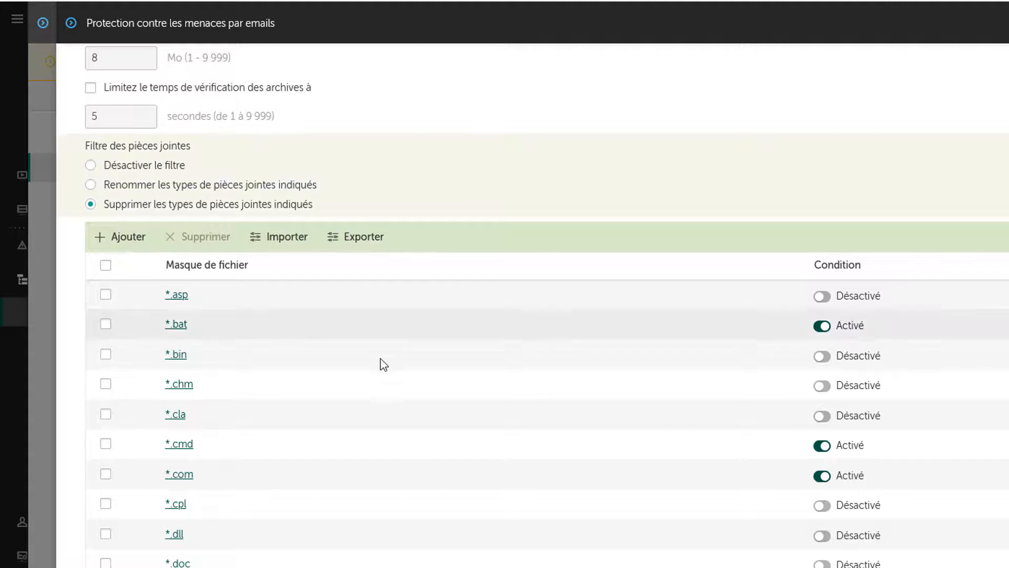
# Enable the *.bin and *.chm masks in the attachment filter and confirm the email protection settings
pyautogui.scroll(-3, 563, 395)
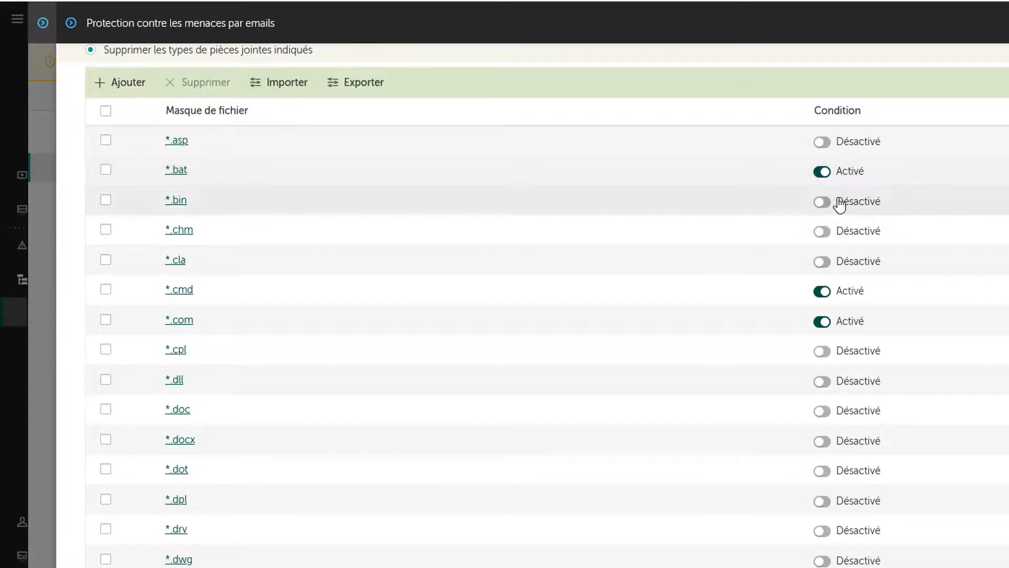
pyautogui.click(823, 205)
pyautogui.click(824, 233)
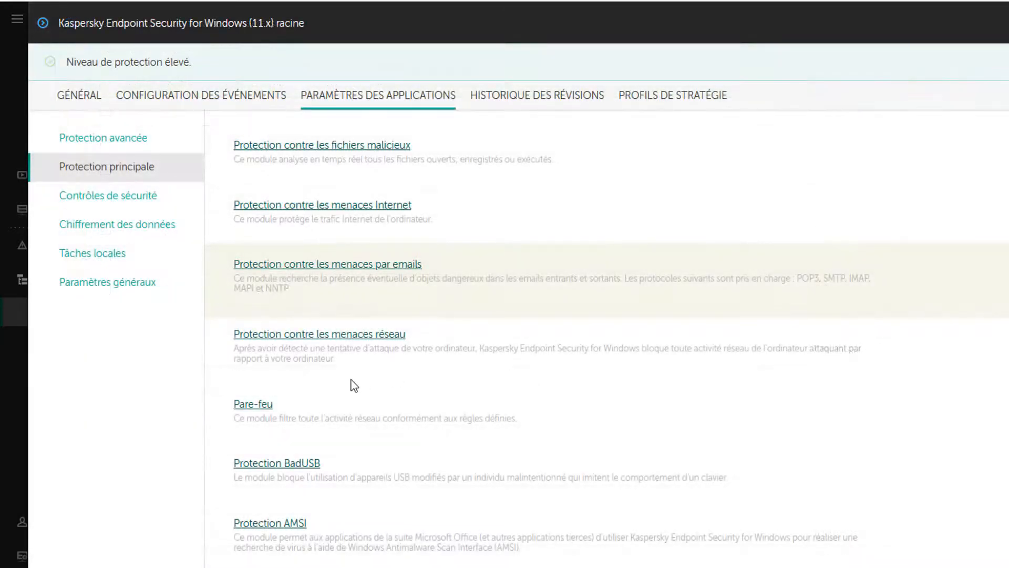
# Turn the Pare-feu module off and back on, and confirm its settings
pyautogui.click(266, 410)
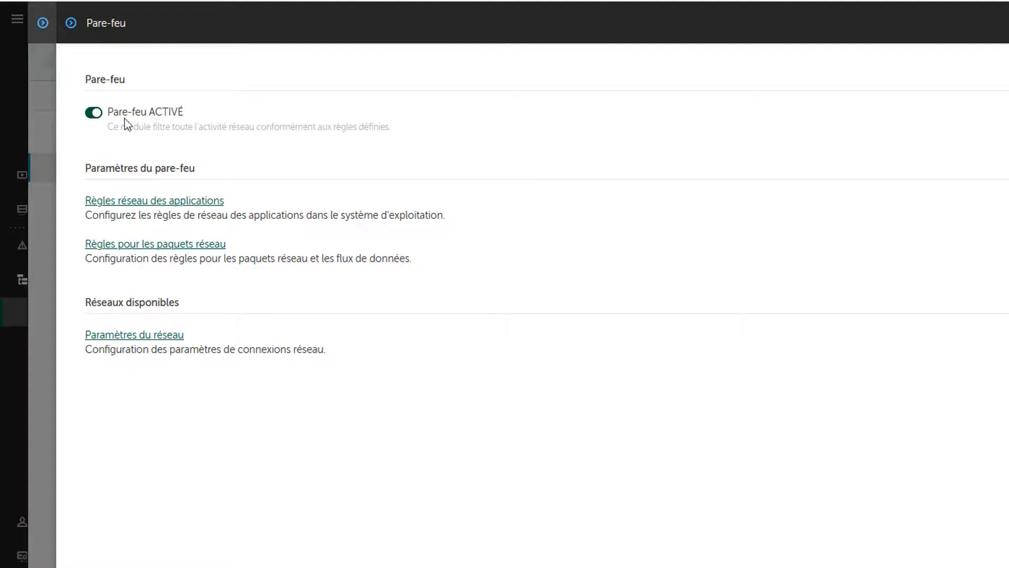
pyautogui.click(95, 120)
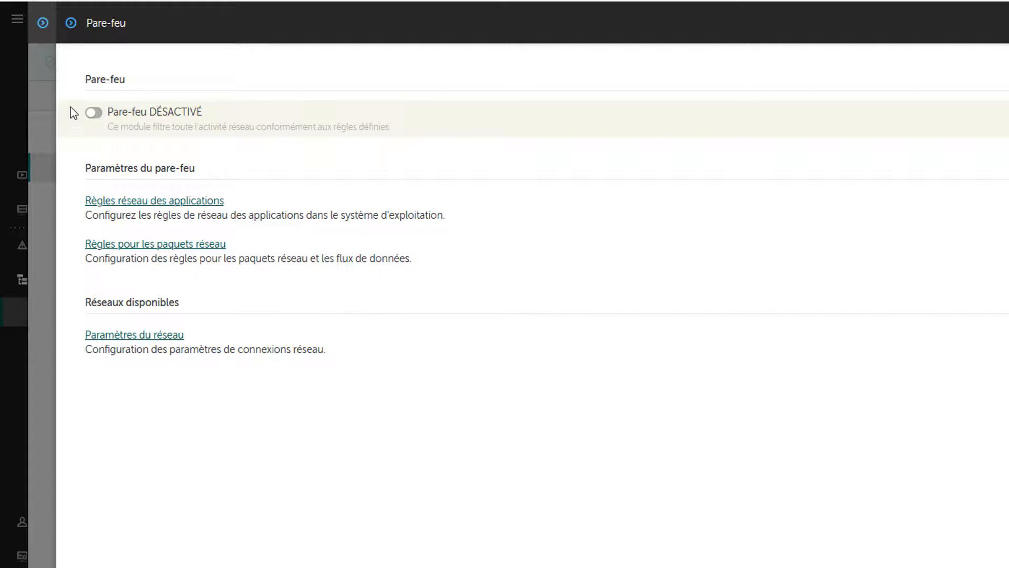
pyautogui.click(92, 112)
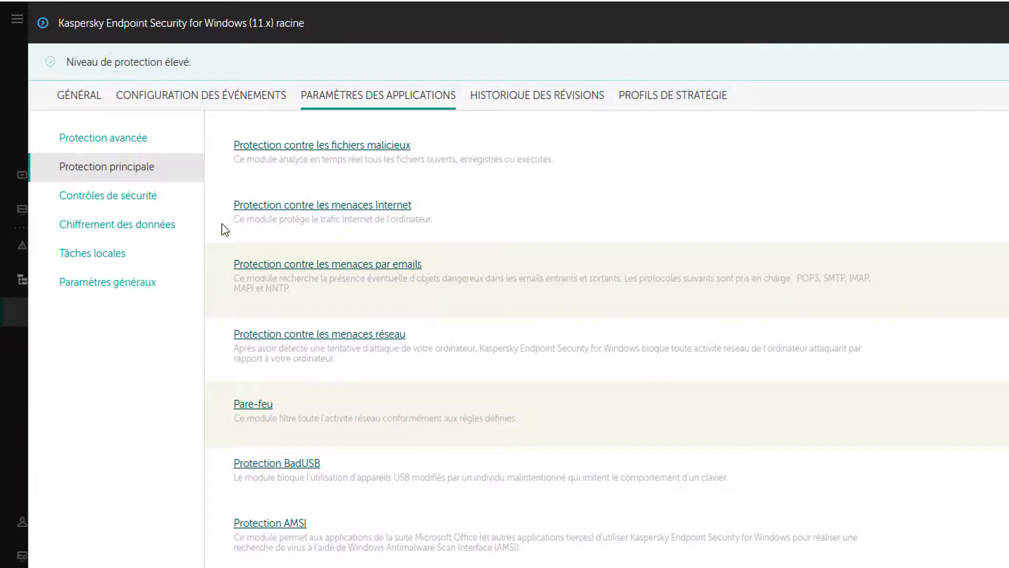
# Go to the Protection avancée modules and view Kaspersky Security Network information in the local Kaspersky Endpoint Security application
pyautogui.click(108, 141)
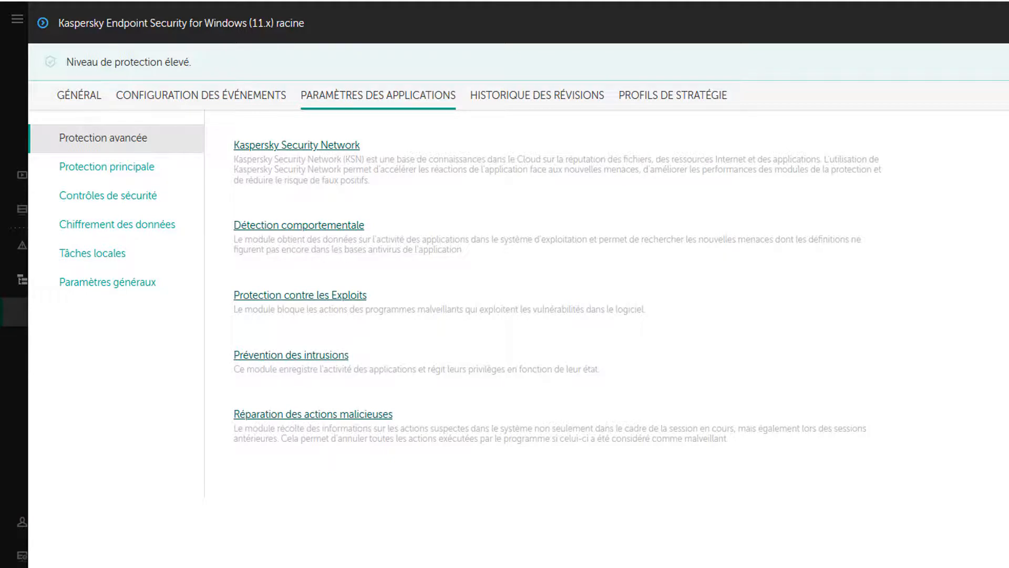
pyautogui.moveTo(1008, 103); pyautogui.dragTo(794, 45)
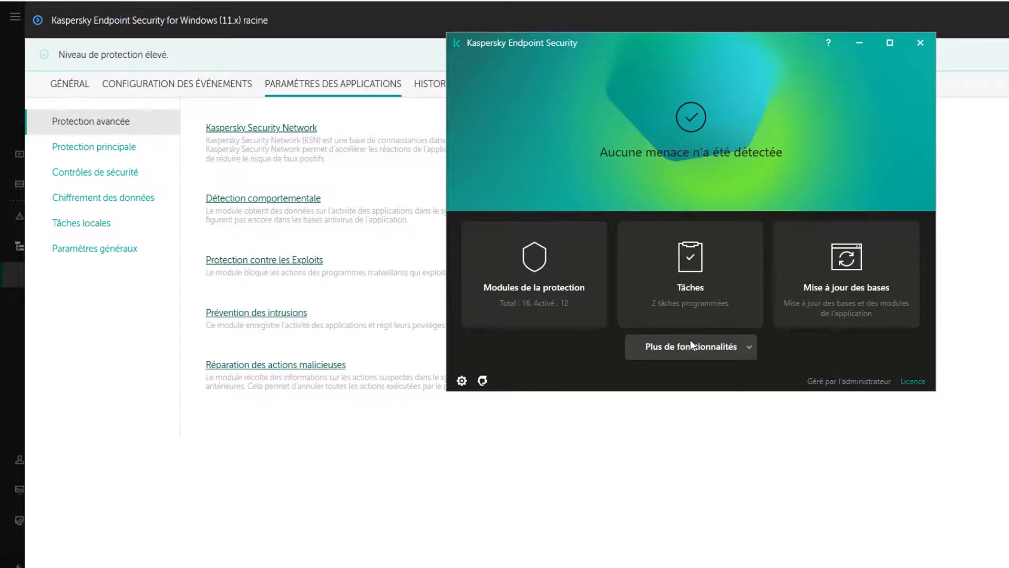
pyautogui.click(691, 346)
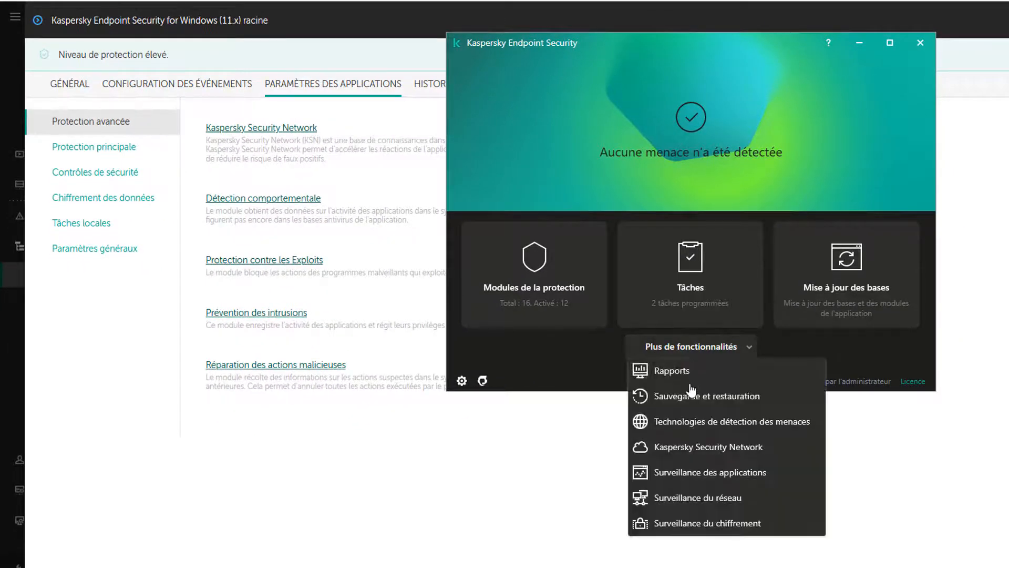
pyautogui.click(689, 447)
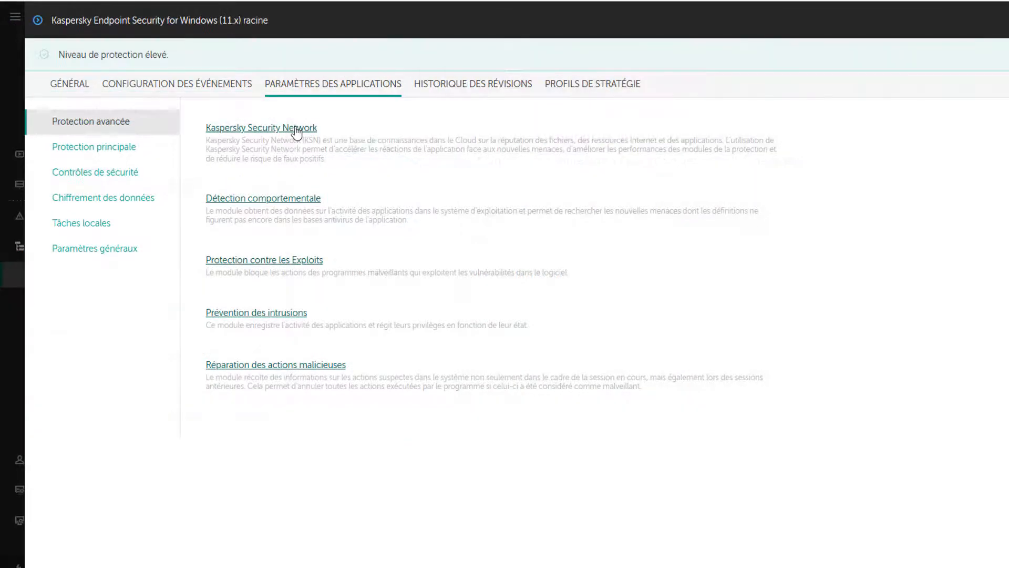
# Review the policy's Kaspersky Security Network, Détection comportementale and Protection contre les Exploits settings
pyautogui.click(292, 131)
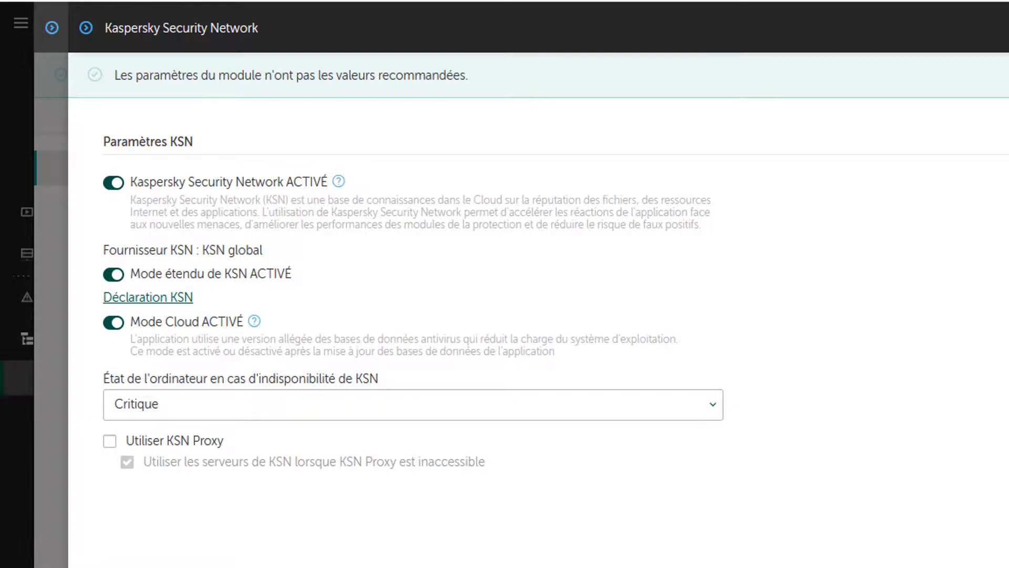
pyautogui.click(909, 567)
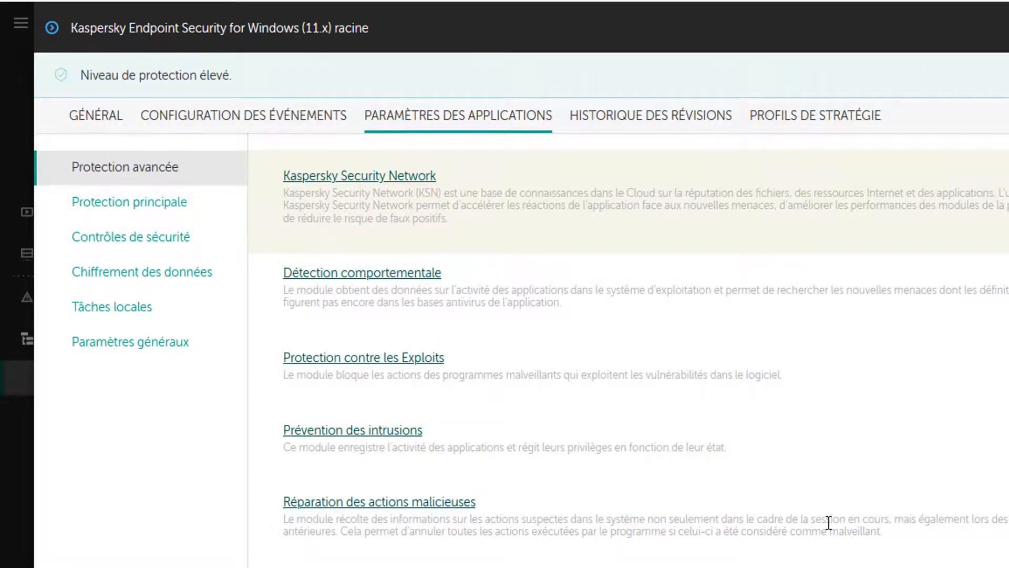
pyautogui.click(411, 273)
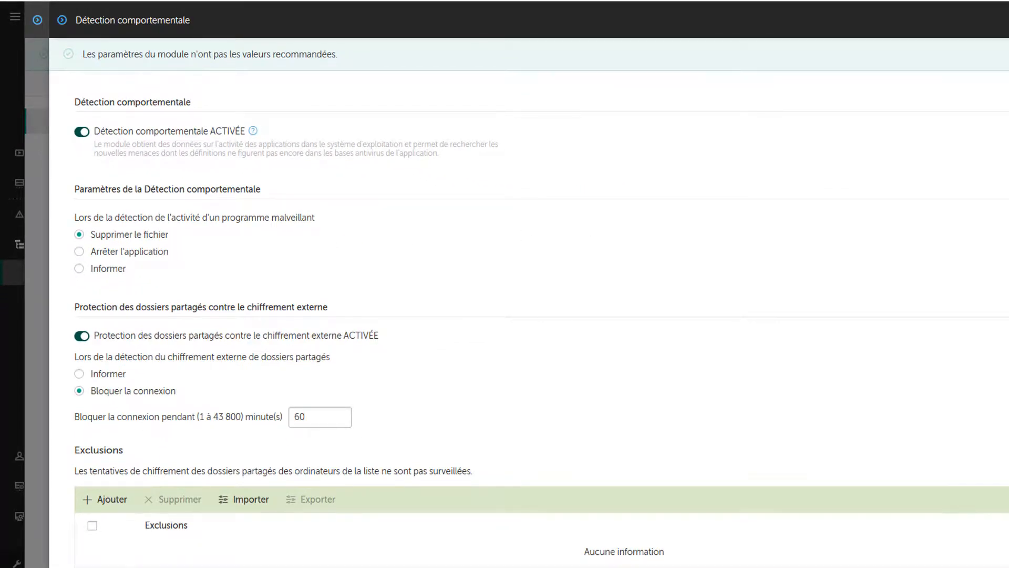
pyautogui.click(1001, 20)
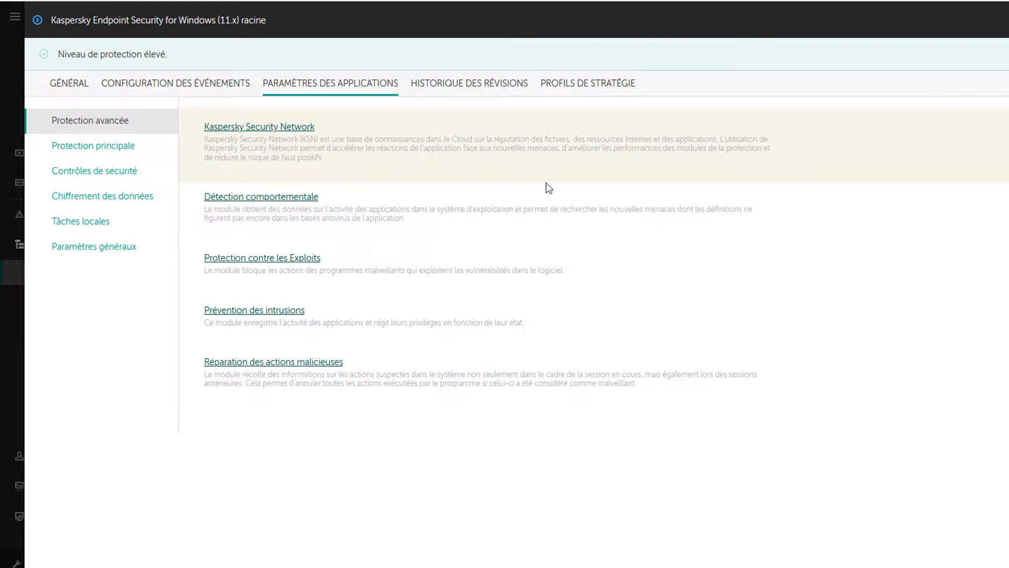
pyautogui.click(282, 260)
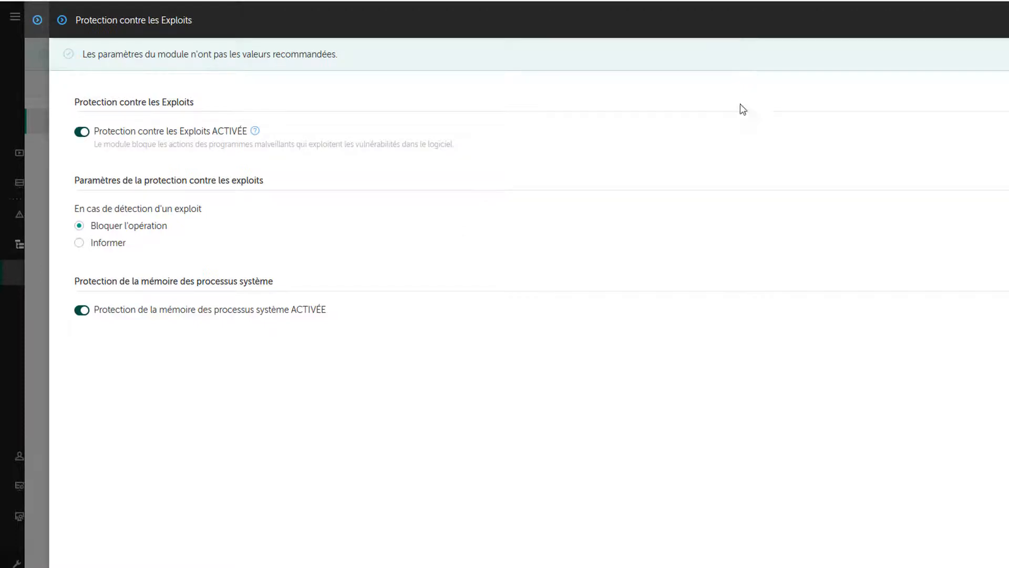
pyautogui.click(1006, 20)
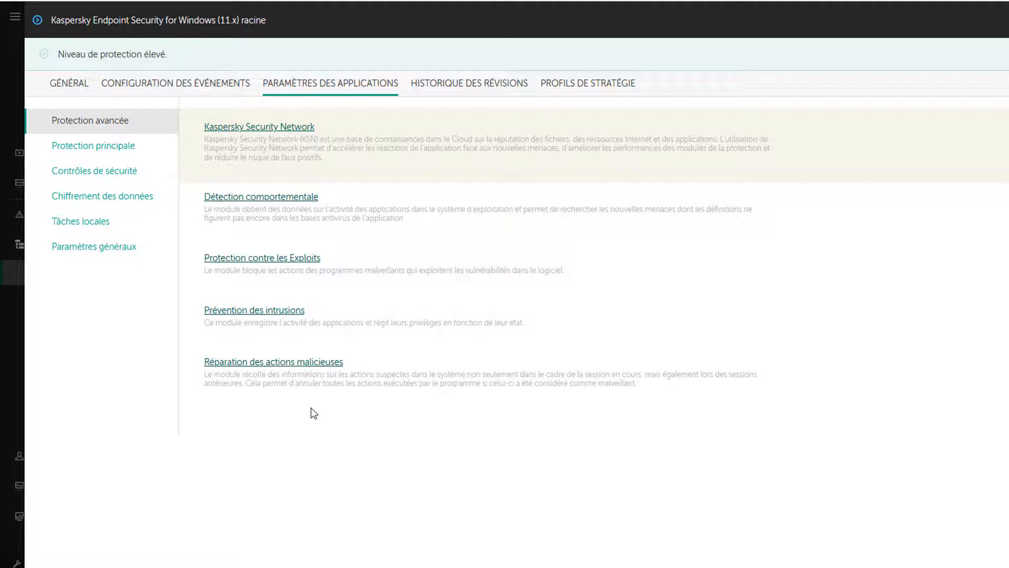
# Review the Prévention des intrusions settings, its application privileges, and the applications available for the De confiance group
pyautogui.click(291, 310)
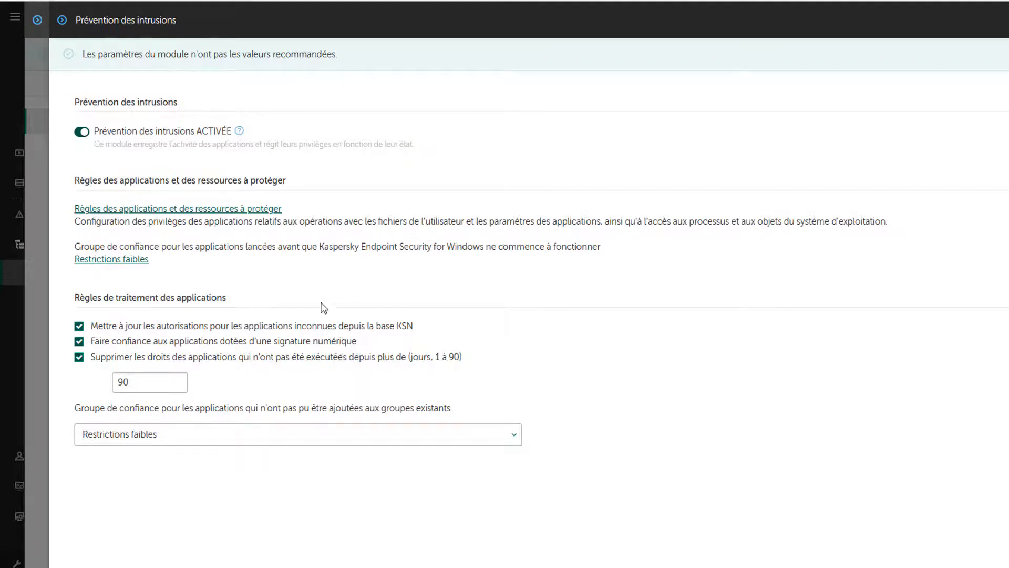
pyautogui.click(224, 210)
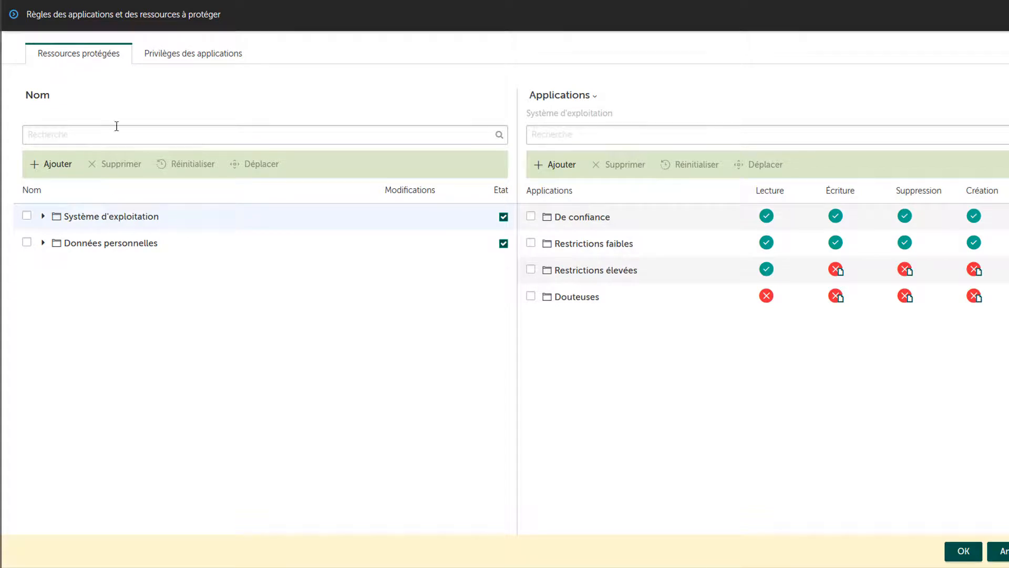
pyautogui.click(175, 59)
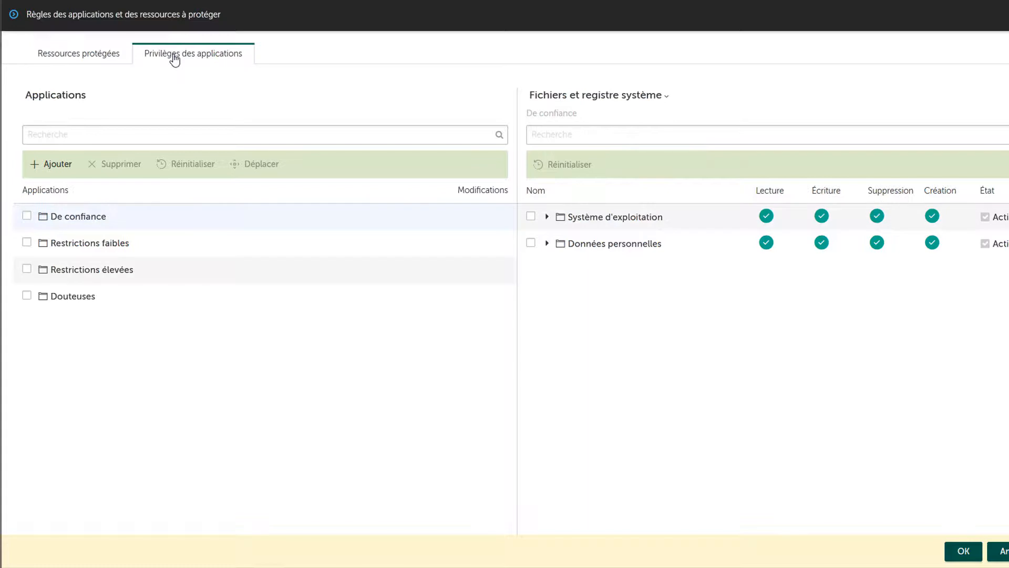
pyautogui.click(55, 163)
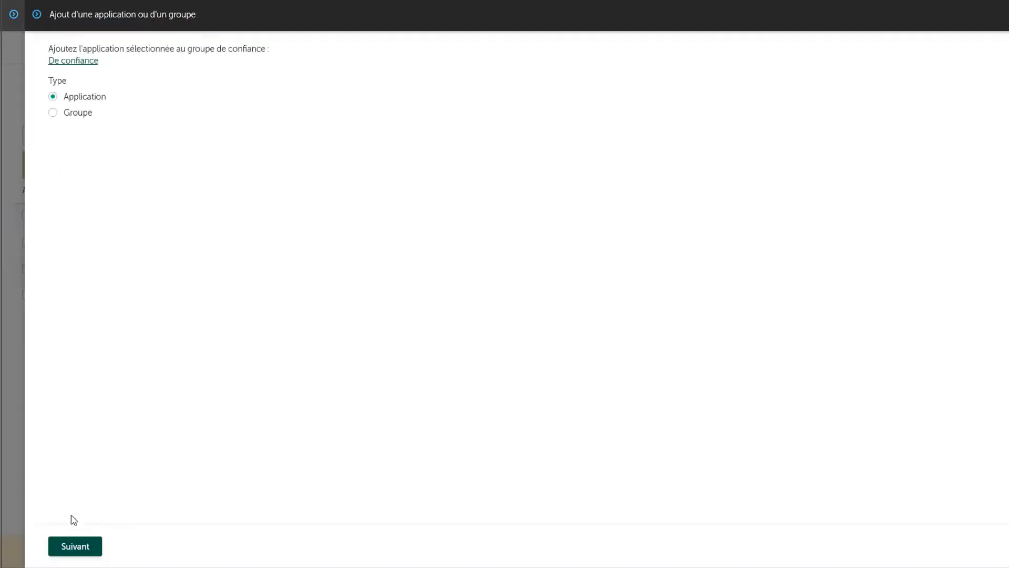
pyautogui.click(74, 549)
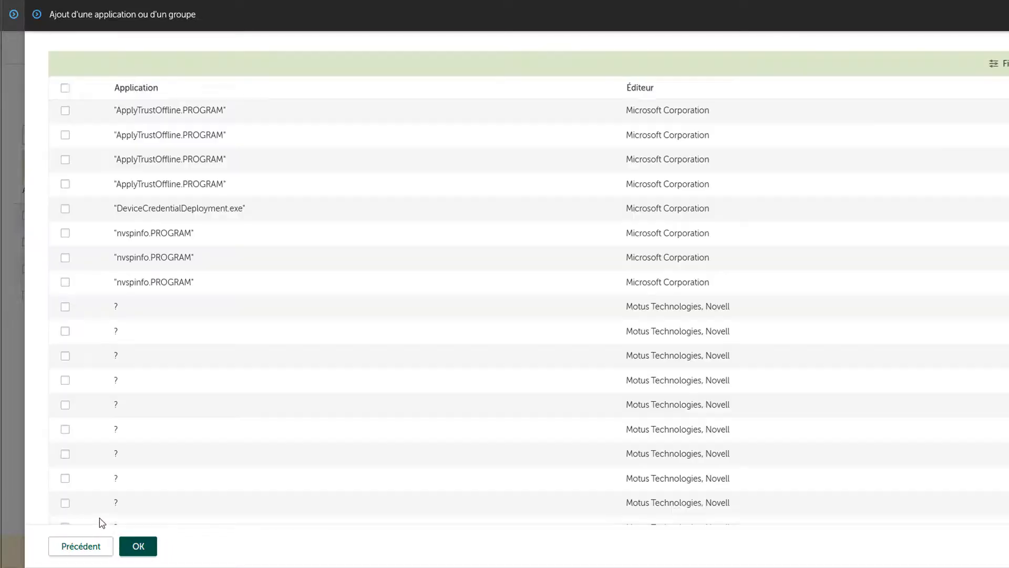
pyautogui.scroll(-3, 199, 447)
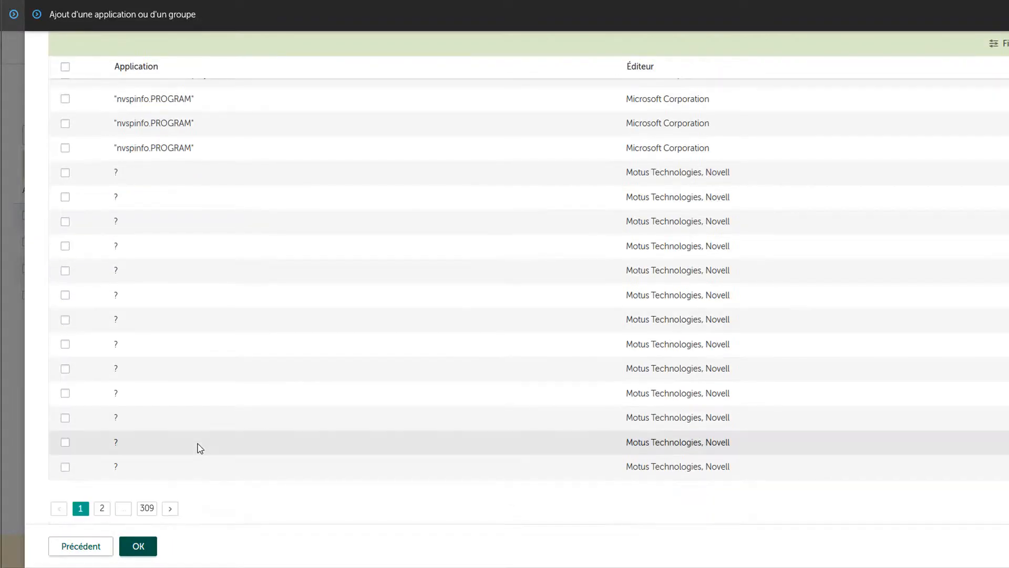
pyautogui.scroll(3, 198, 447)
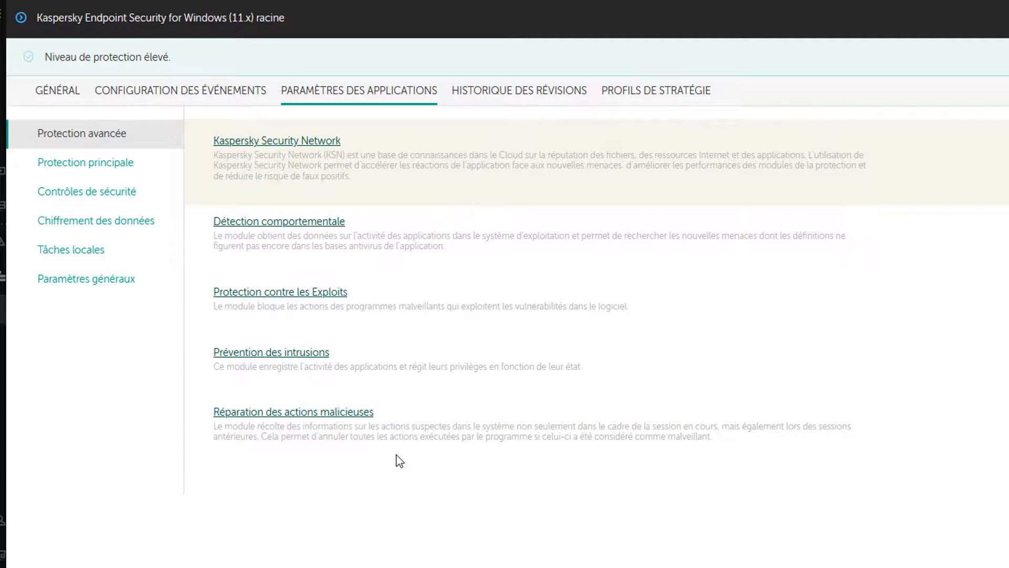
# Enable Contrôle évolutif des anomalies in the security controls and confirm the updates to its rules
pyautogui.click(128, 195)
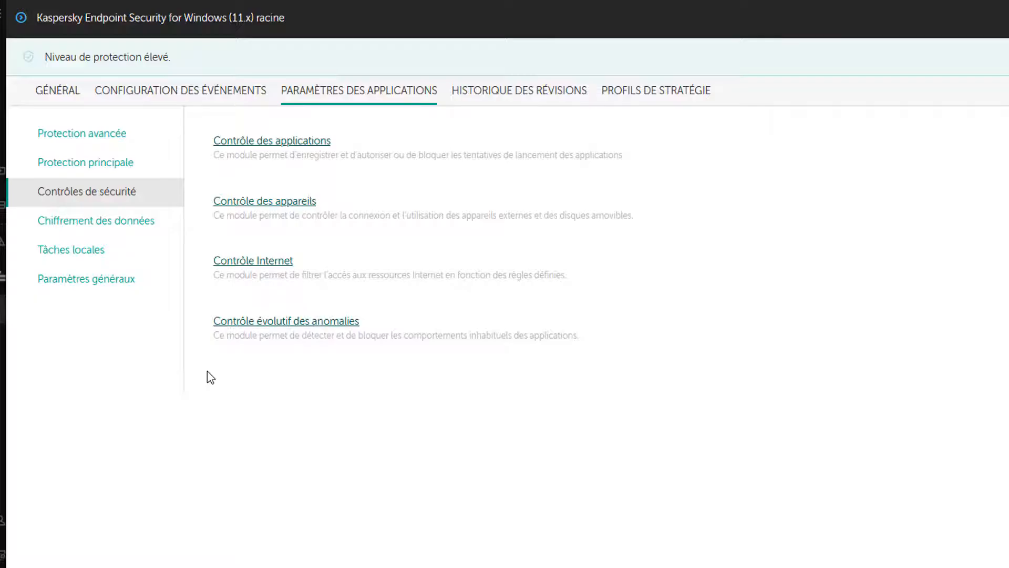
pyautogui.click(232, 321)
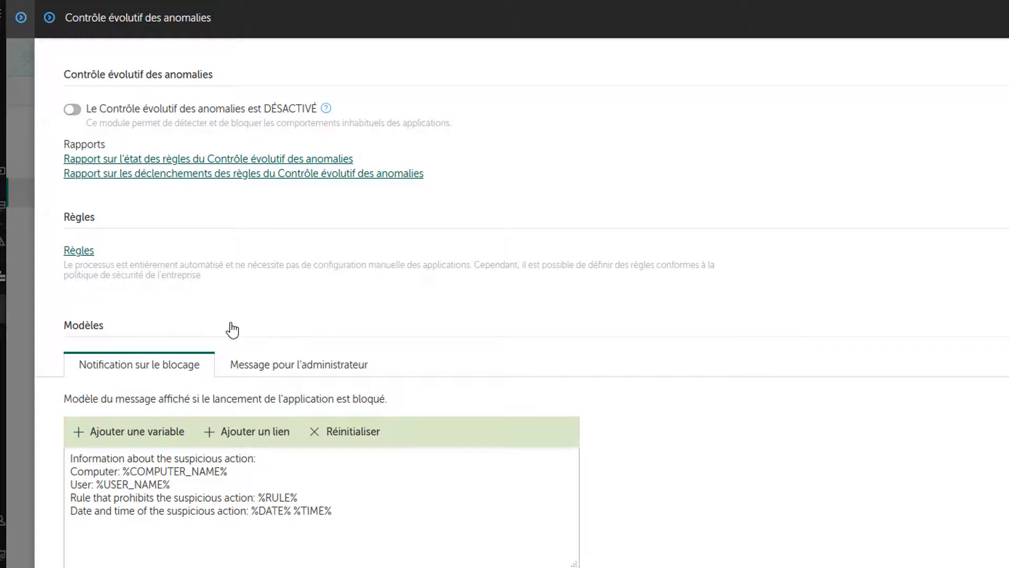
pyautogui.click(79, 112)
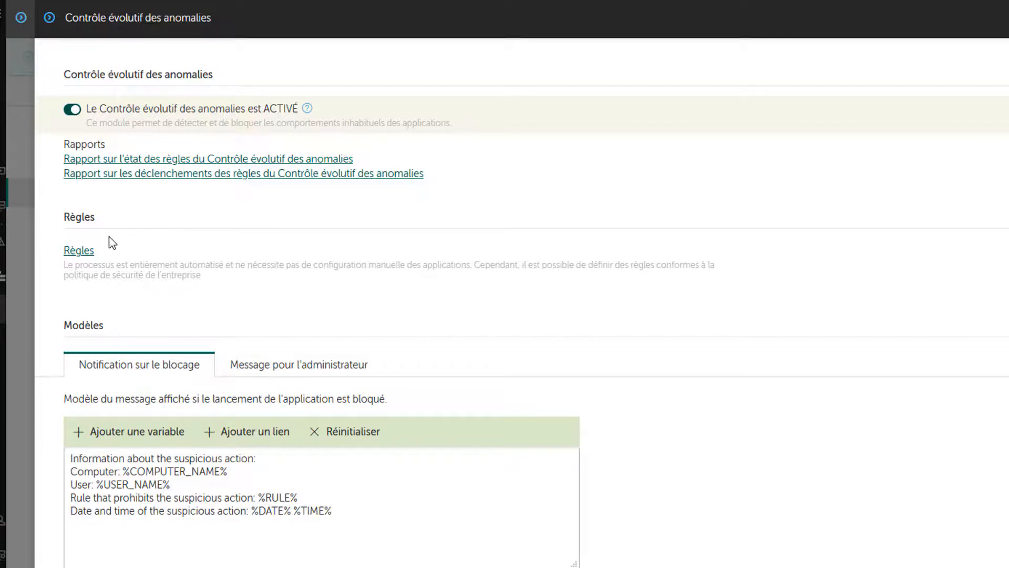
pyautogui.click(84, 252)
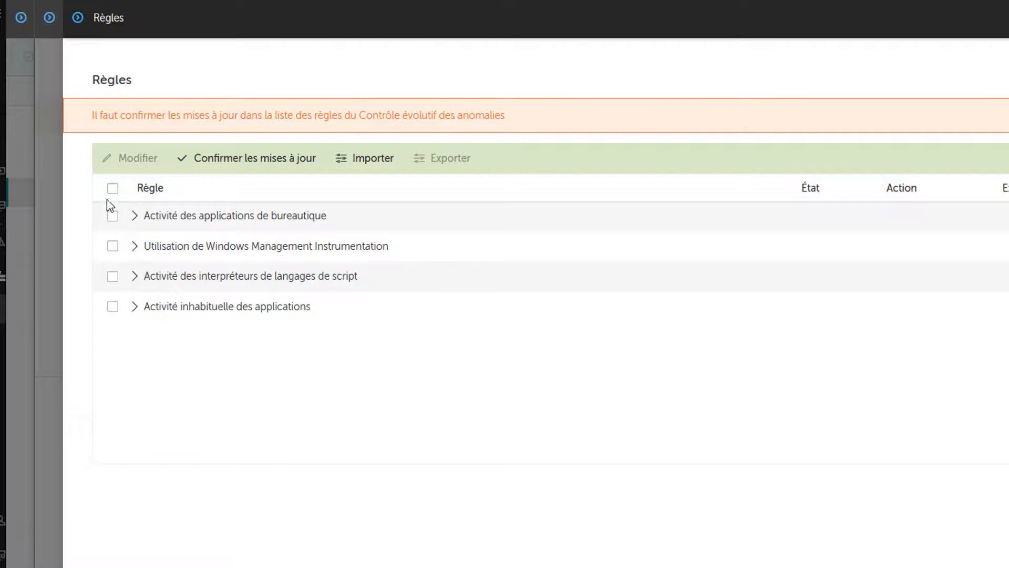
pyautogui.click(112, 189)
pyautogui.click(221, 168)
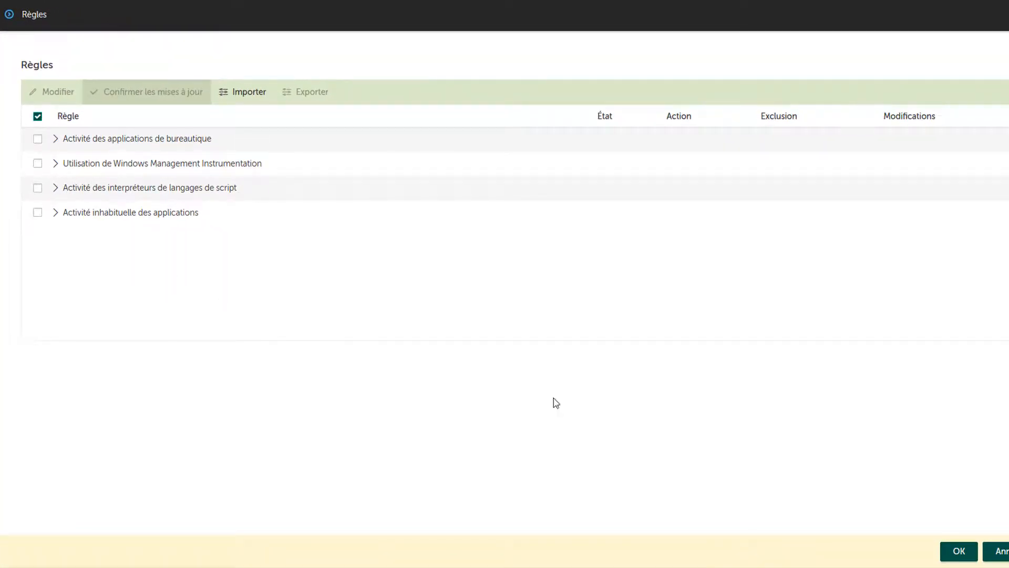
pyautogui.click(959, 552)
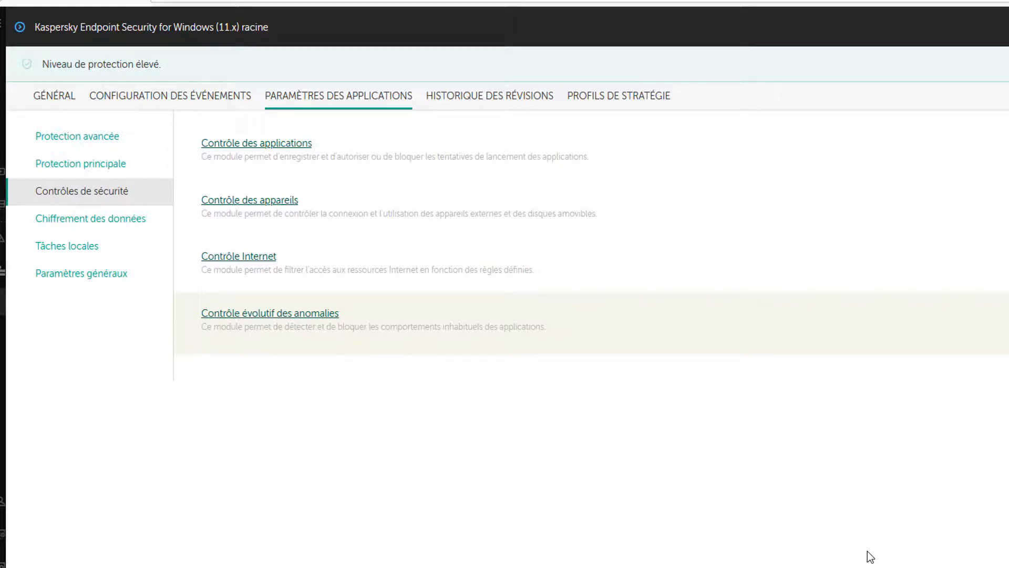
# Switch disk encryption to Chiffrement de disque BitLocker and back to Non défini, and review the BitLocker encryption settings
pyautogui.click(50, 220)
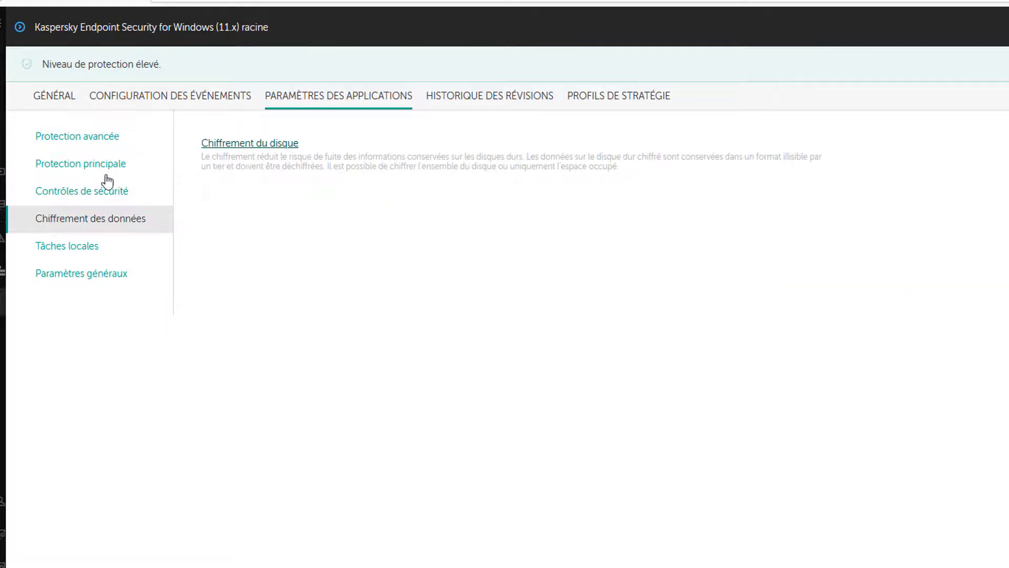
pyautogui.click(213, 145)
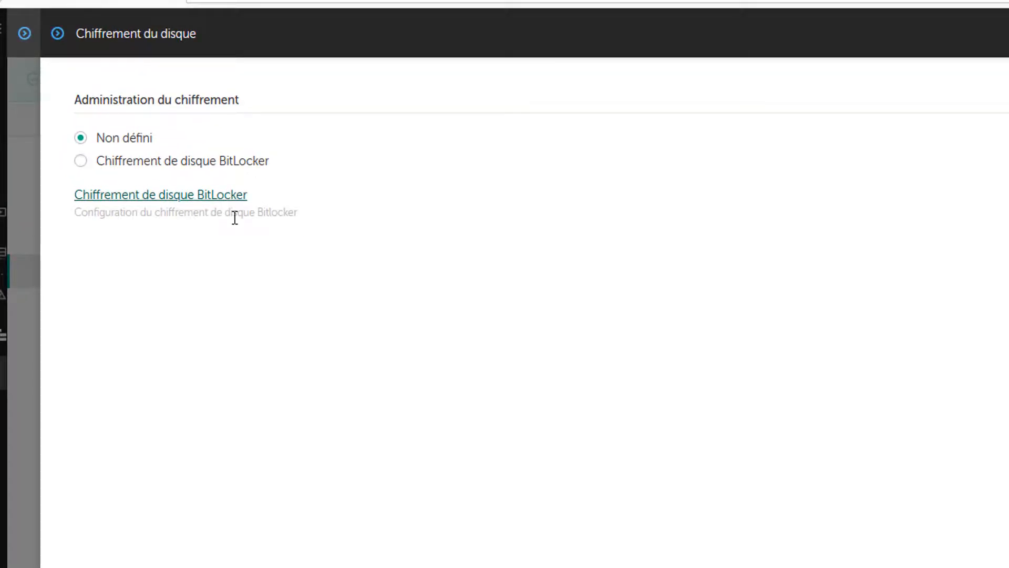
pyautogui.click(80, 161)
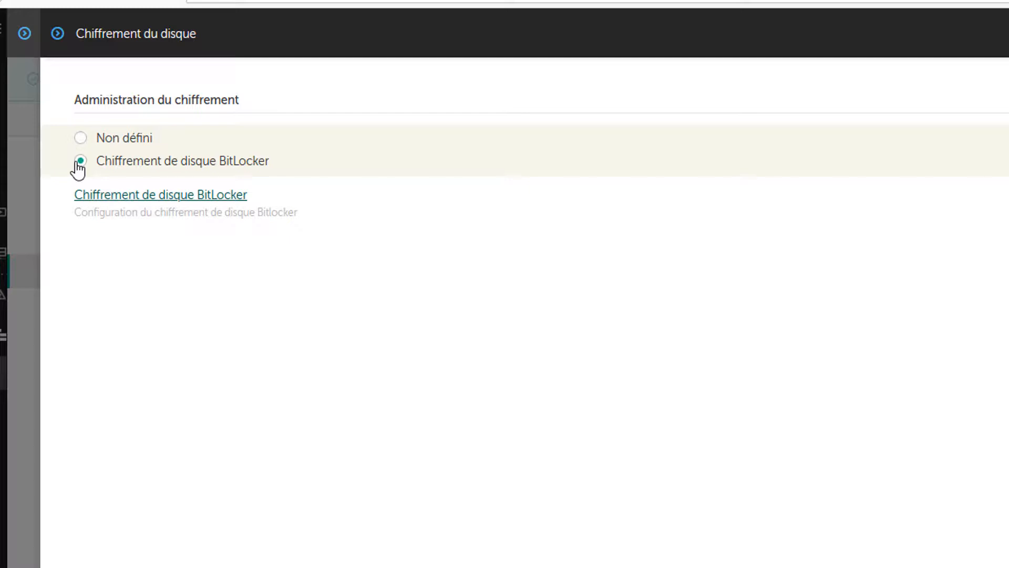
pyautogui.click(80, 138)
pyautogui.click(149, 196)
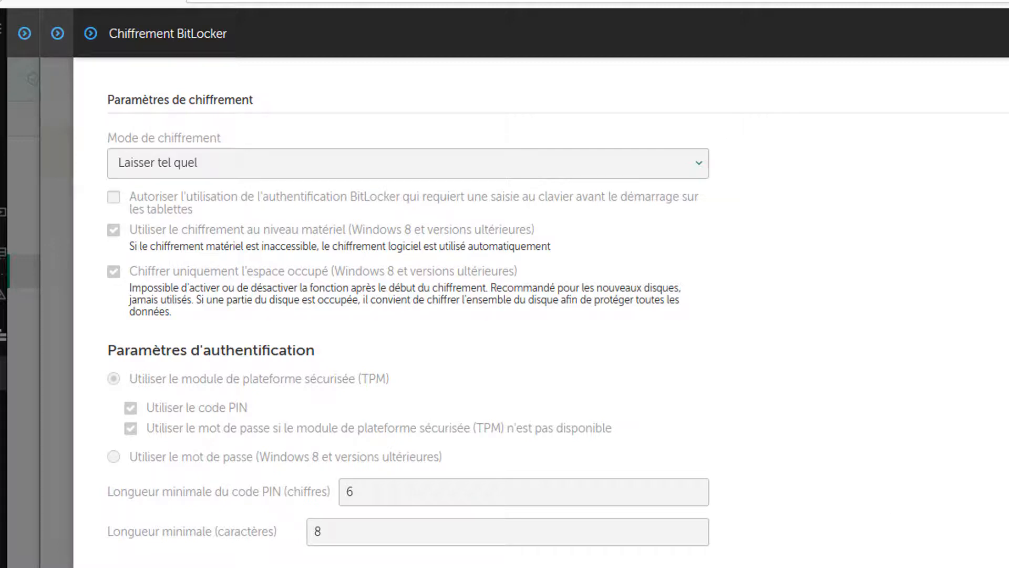
pyautogui.press('Escape')
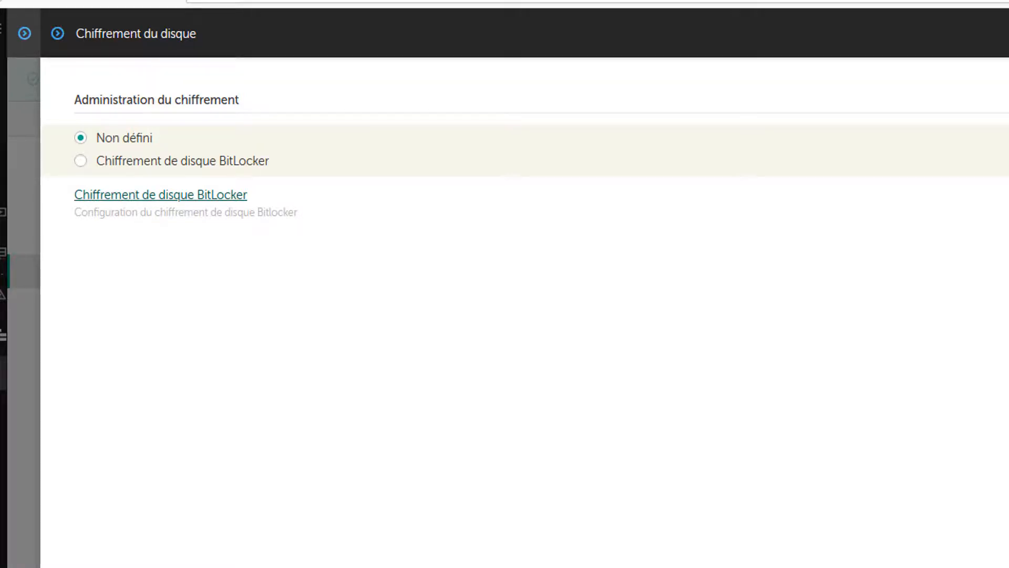
pyautogui.press('Escape')
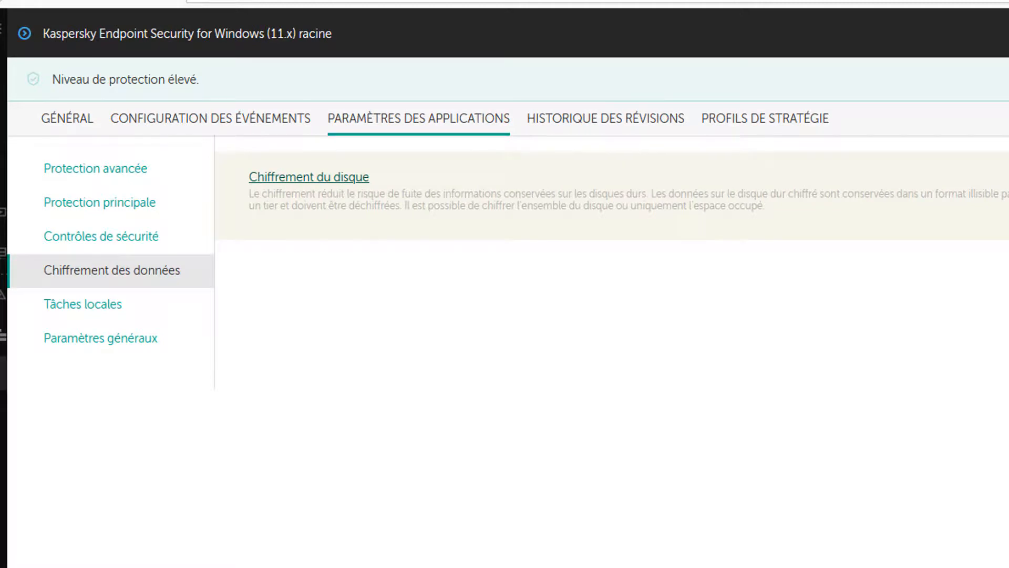
# Review the policy's Gestion des tâches settings and the scan tasks listed in the local Kaspersky Endpoint Security application
pyautogui.click(104, 319)
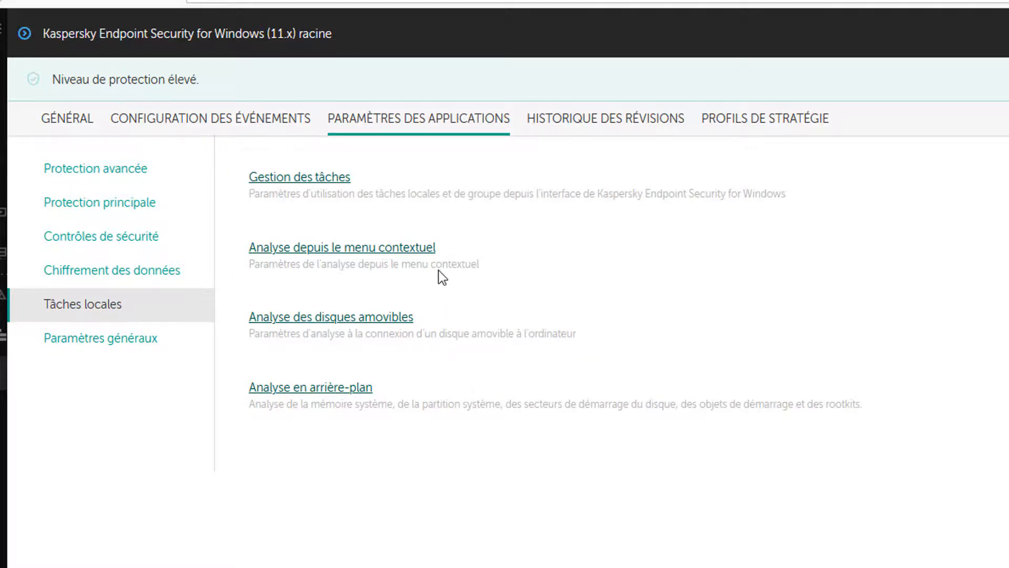
pyautogui.click(307, 178)
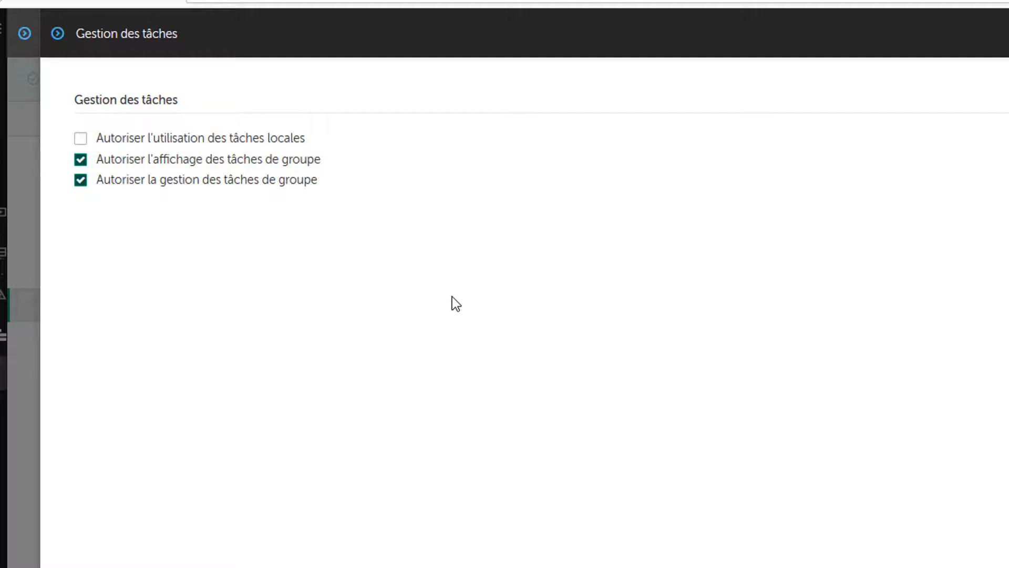
pyautogui.click(1008, 33)
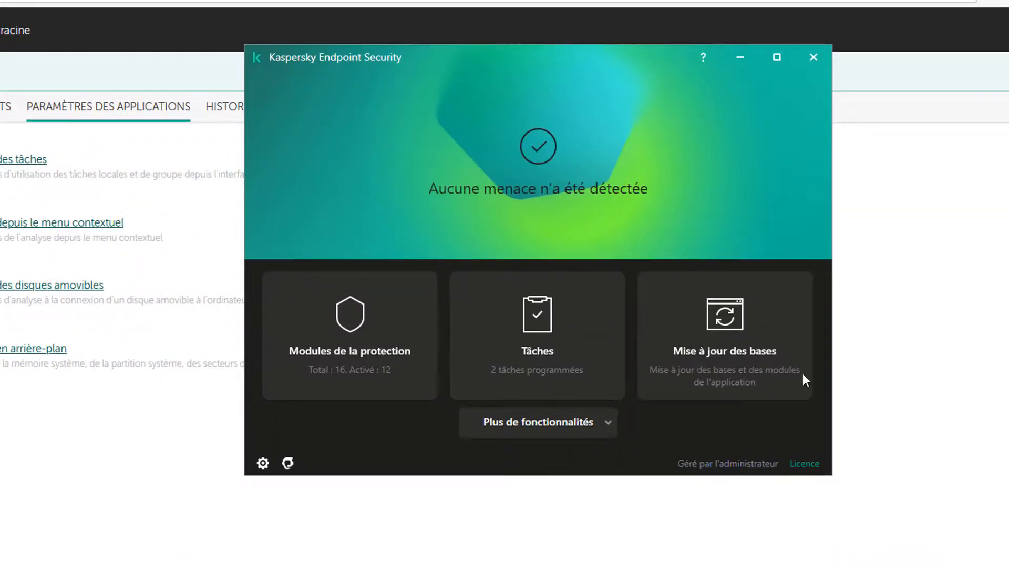
pyautogui.click(554, 355)
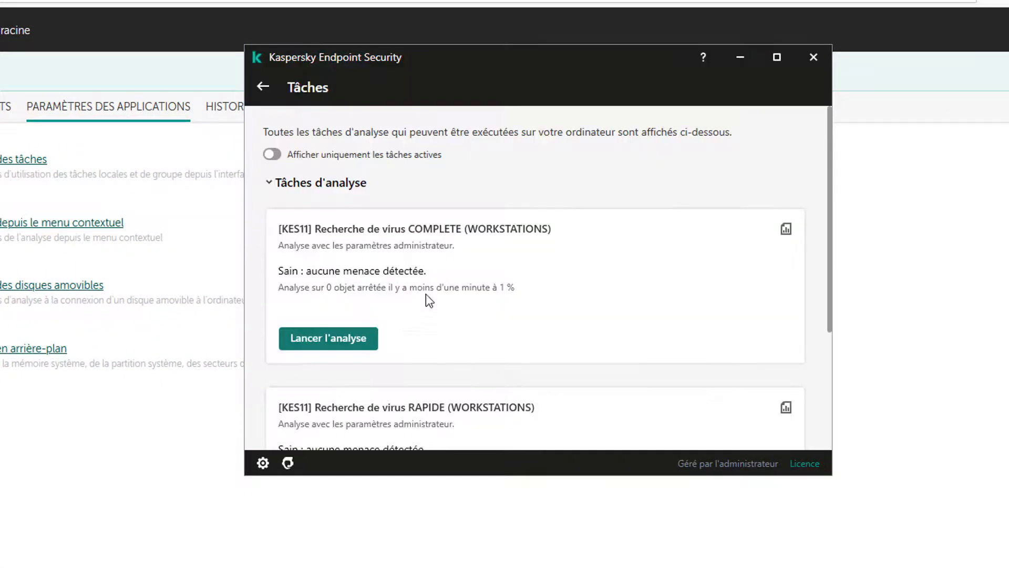
pyautogui.scroll(-3, 510, 263)
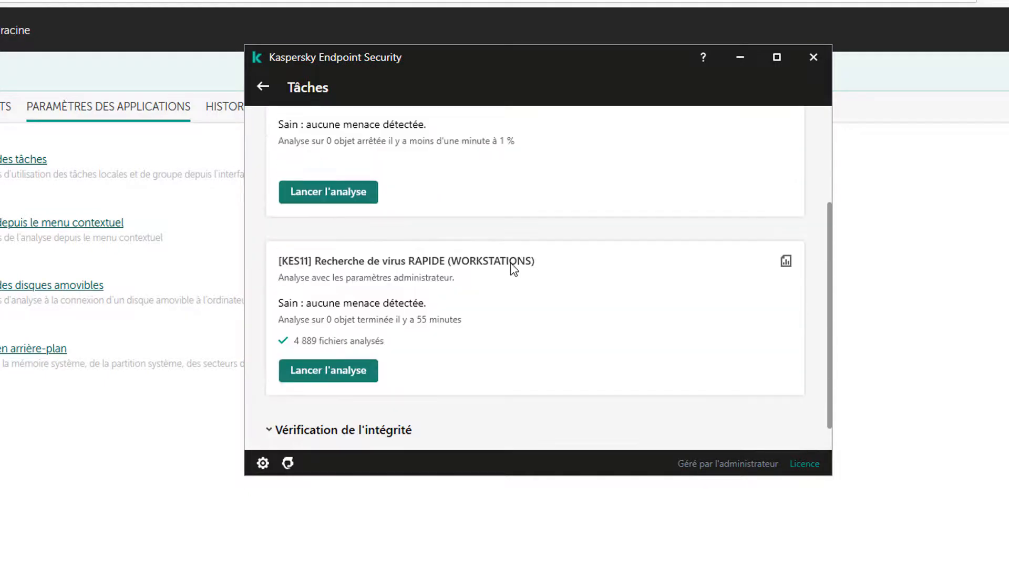
pyautogui.scroll(3, 514, 268)
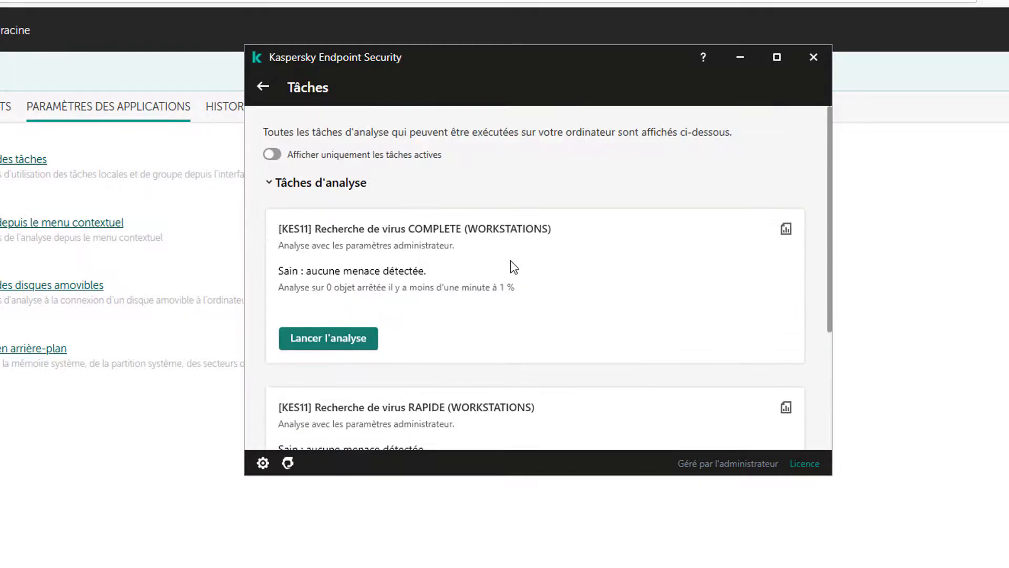
pyautogui.click(814, 57)
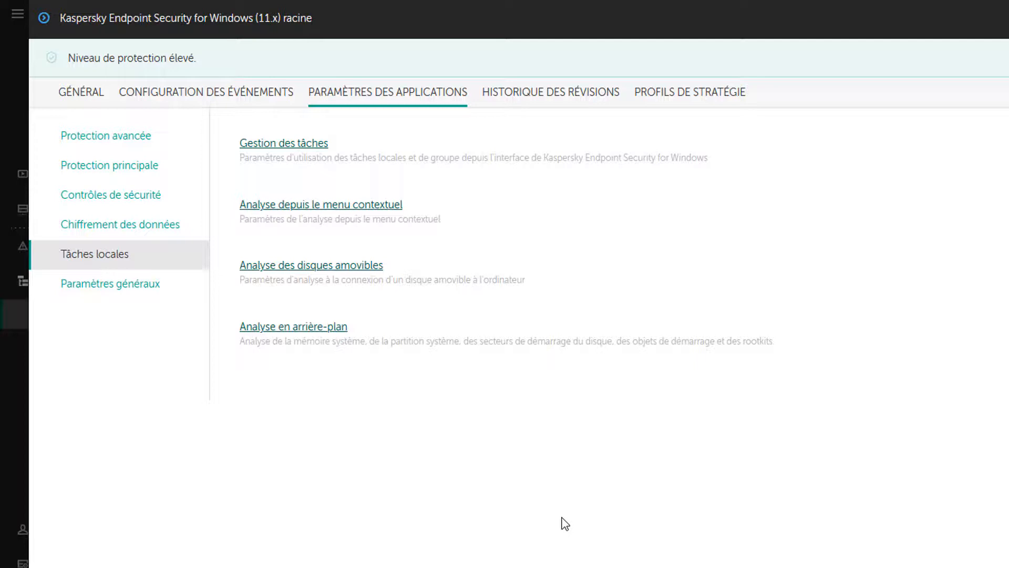
# Try Analyse complète for removable disks with a maximum size limit, enable Interdire l'arrêt de la tâche d'analyse, and set the action to Ne pas analyser
pyautogui.click(351, 265)
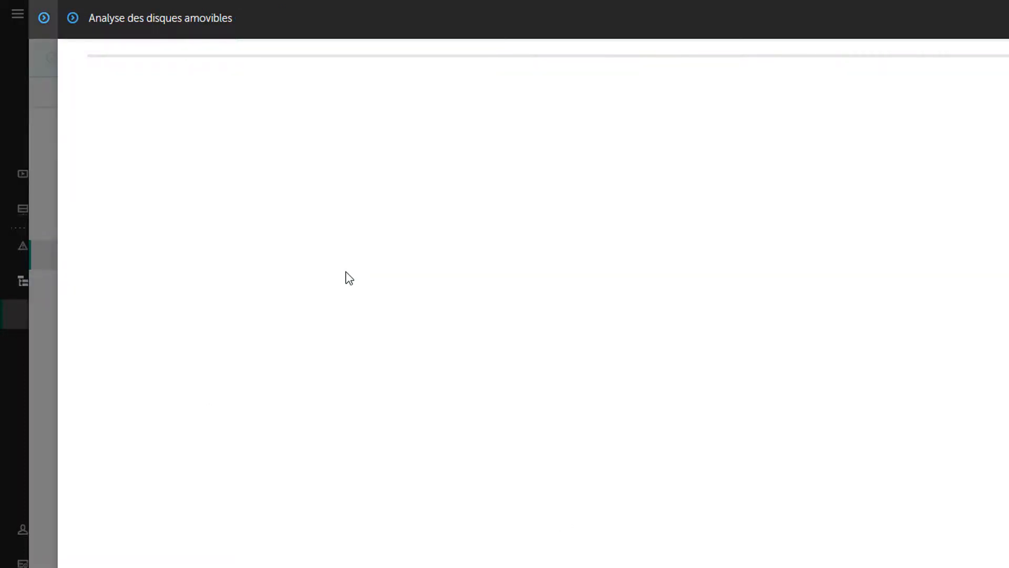
pyautogui.click(446, 117)
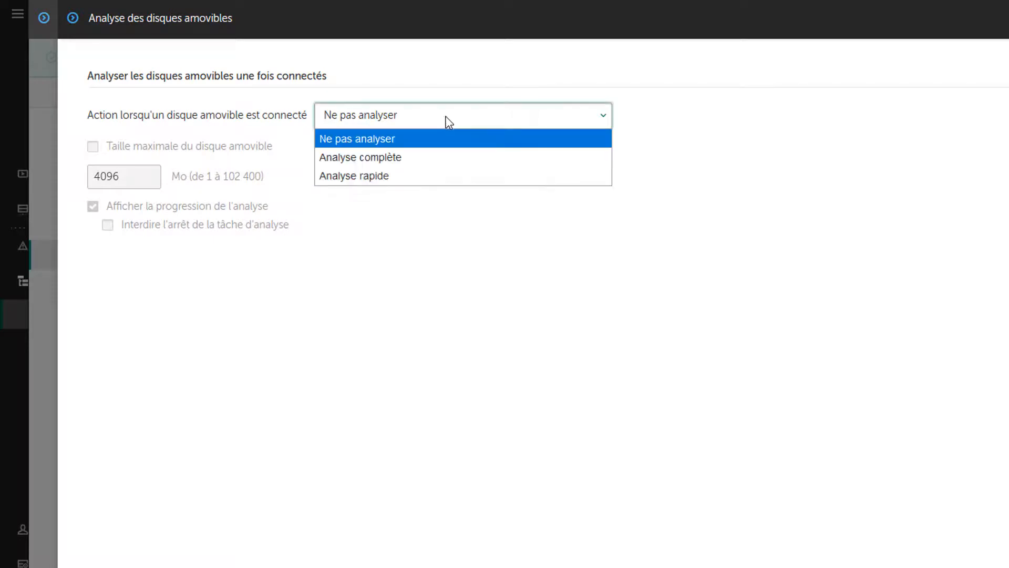
pyautogui.click(439, 159)
pyautogui.click(123, 225)
pyautogui.click(111, 150)
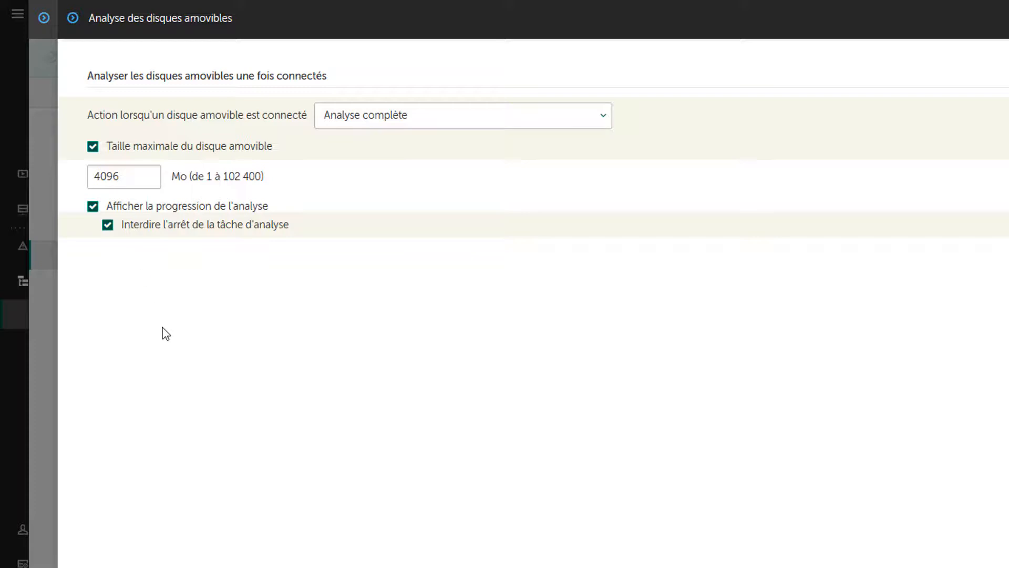
pyautogui.click(172, 150)
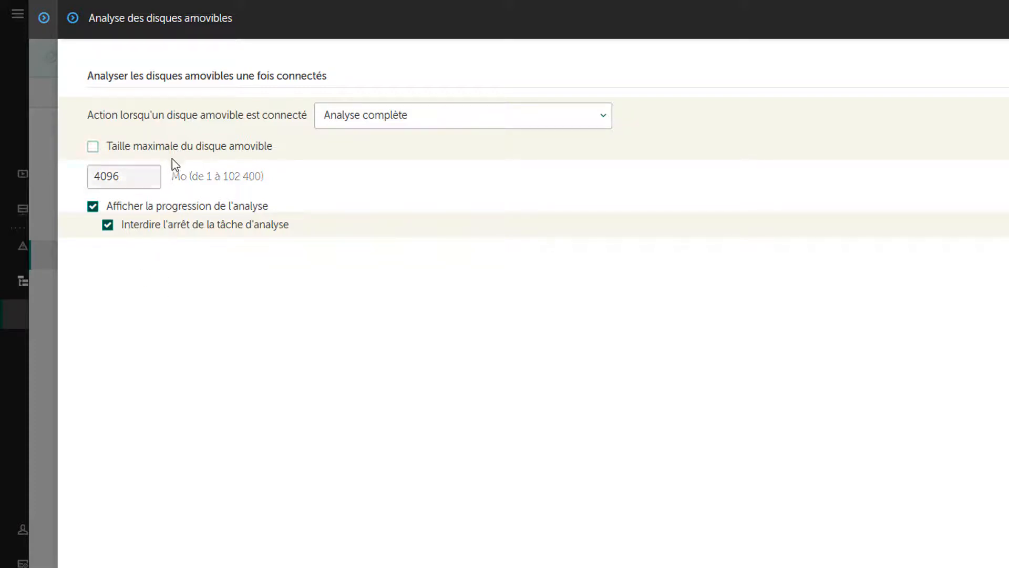
pyautogui.click(366, 115)
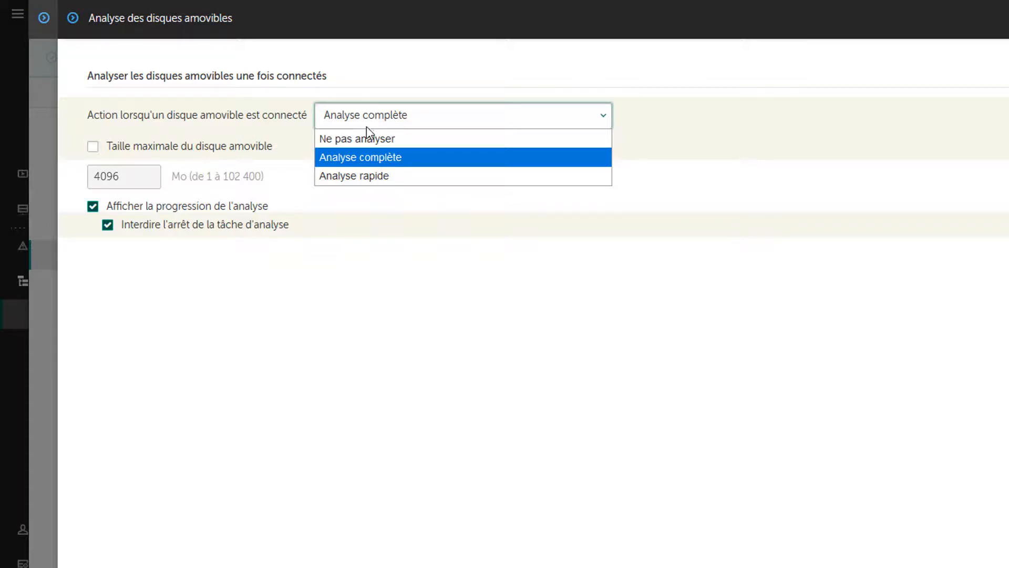
pyautogui.click(366, 139)
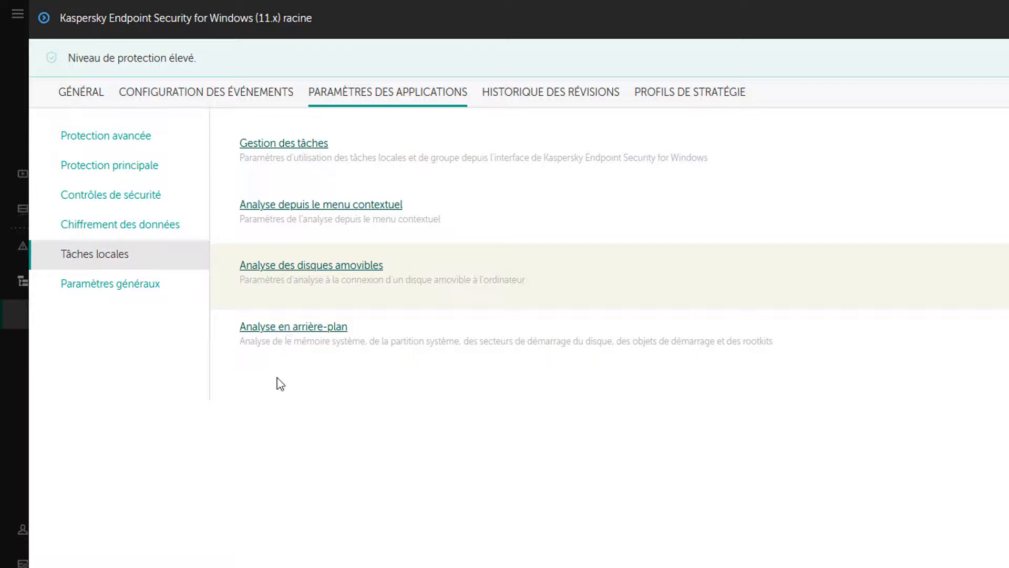
# Review the Analyse en arrière-plan settings and go to the policy's Paramètres généraux
pyautogui.click(271, 328)
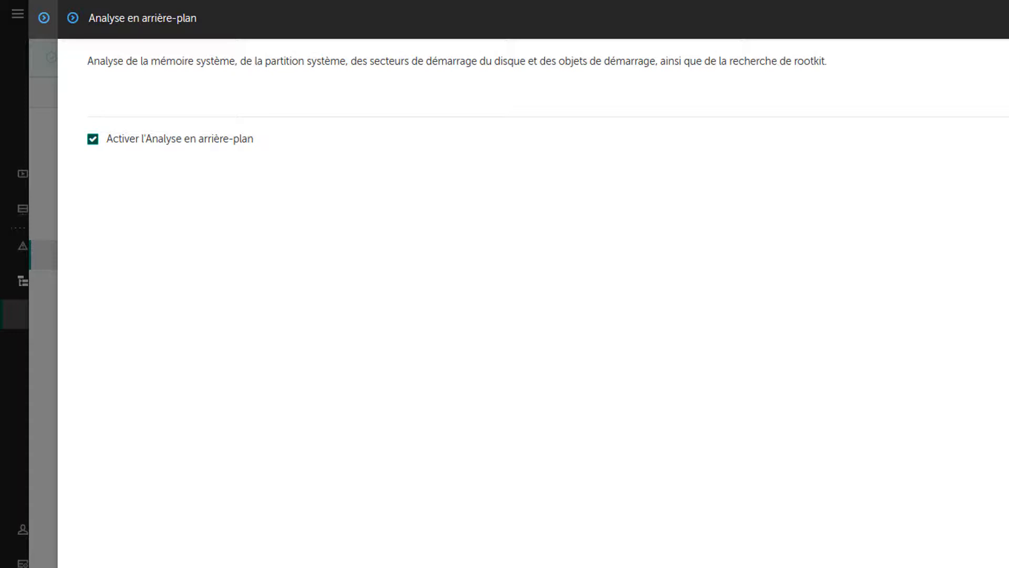
pyautogui.press('Escape')
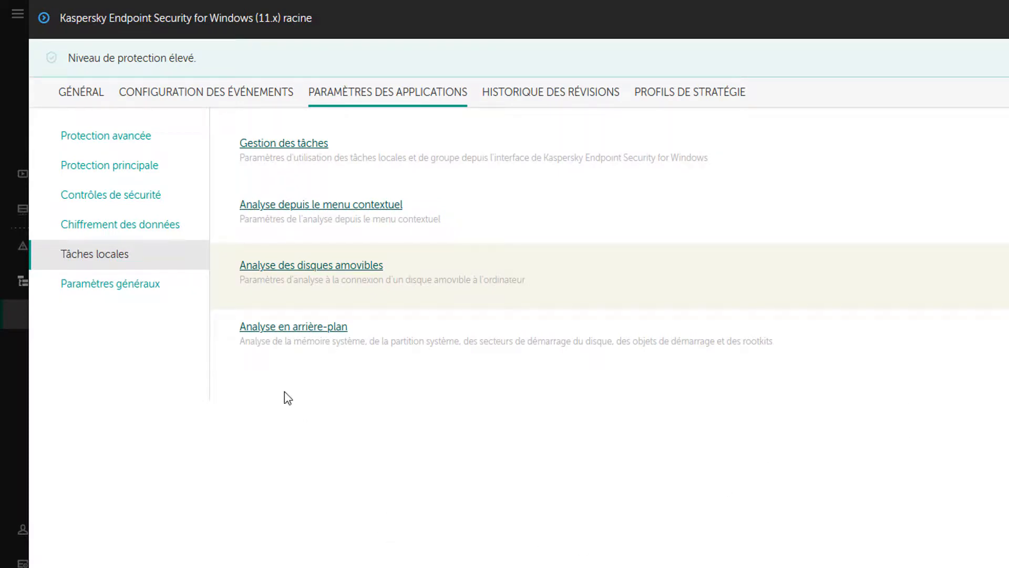
pyautogui.click(103, 290)
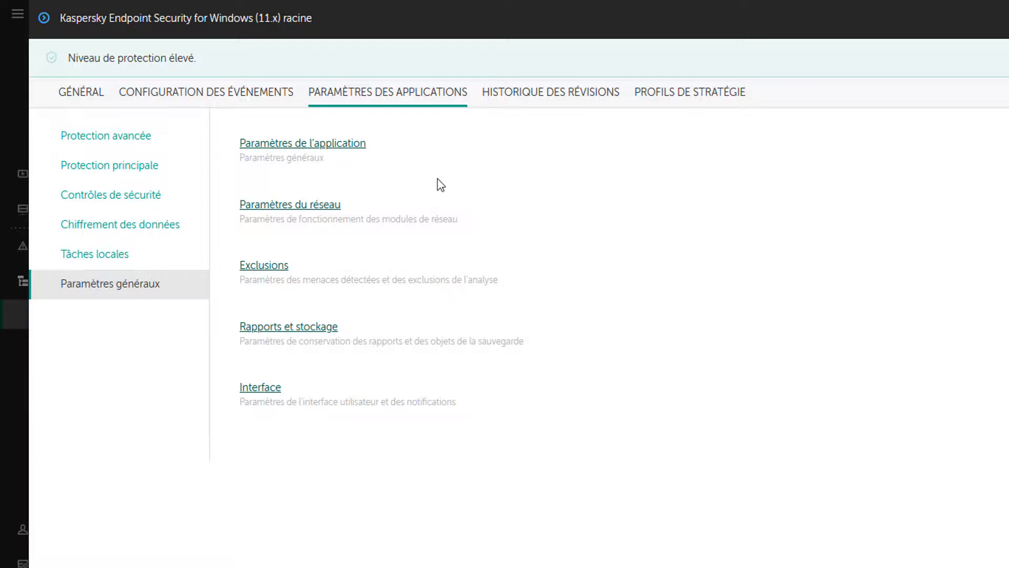
# In Paramètres de l'application, toggle Appliquer la technologie de désinfection de l'infection active and Reporter les tâches planifiées en cas d'alimentation par batterie, restoring both
pyautogui.click(353, 153)
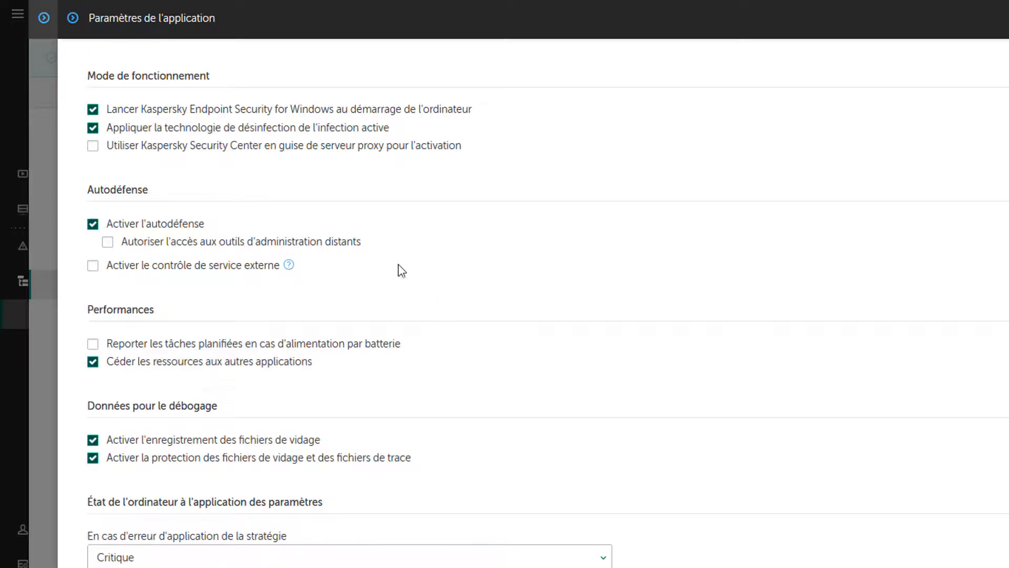
pyautogui.click(161, 132)
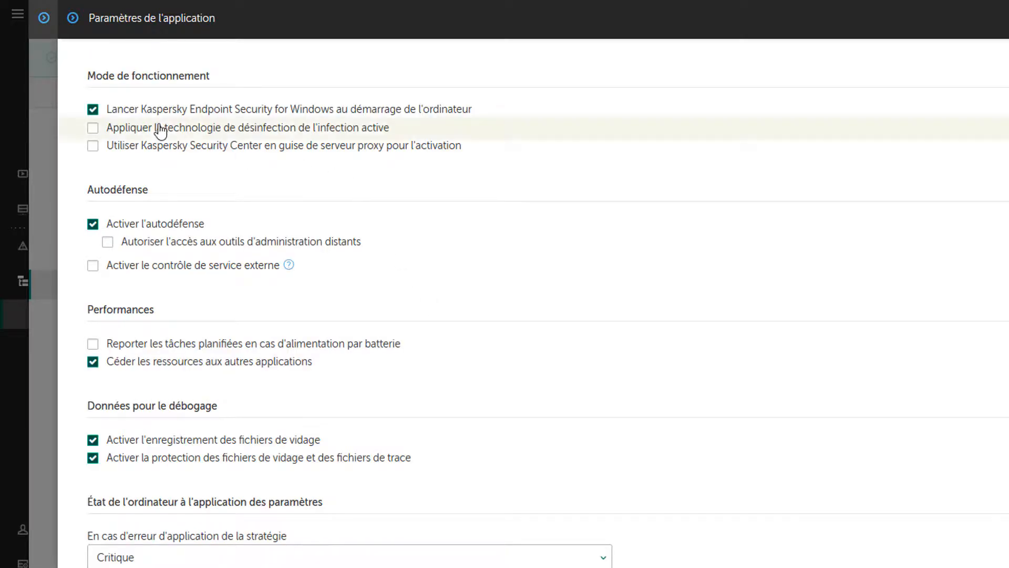
pyautogui.click(161, 131)
pyautogui.click(161, 132)
pyautogui.click(161, 132)
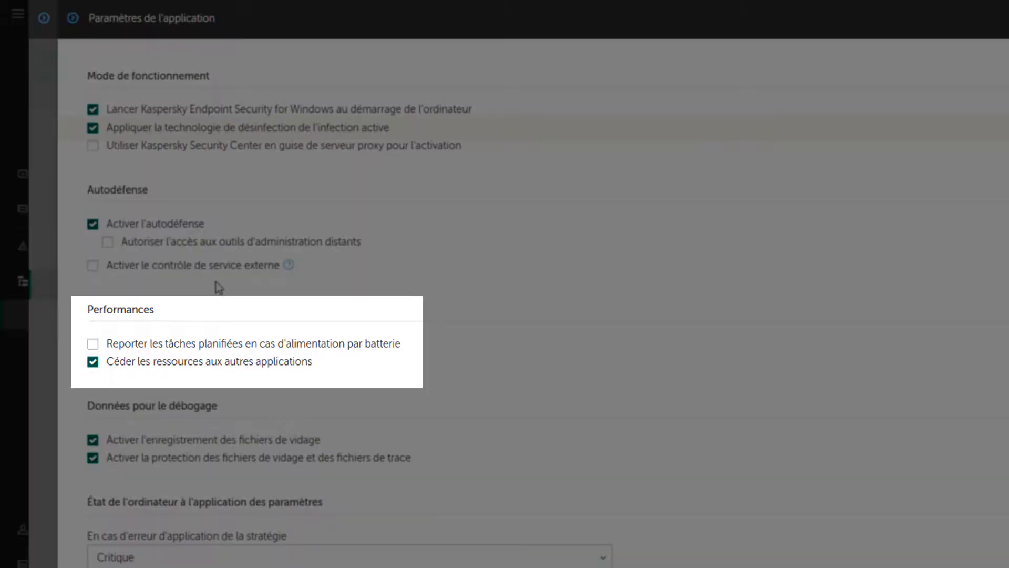
pyautogui.click(94, 347)
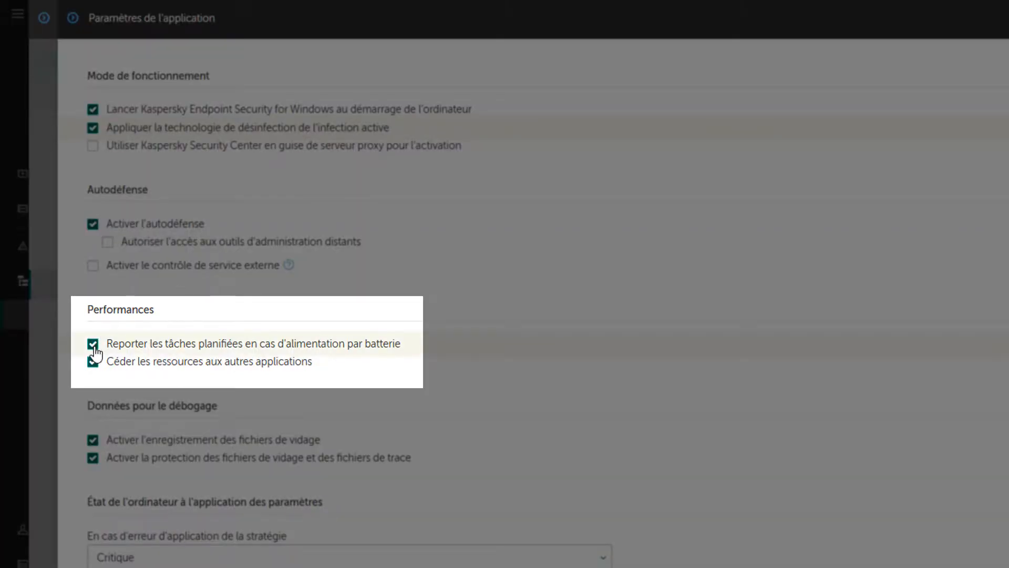
pyautogui.click(94, 347)
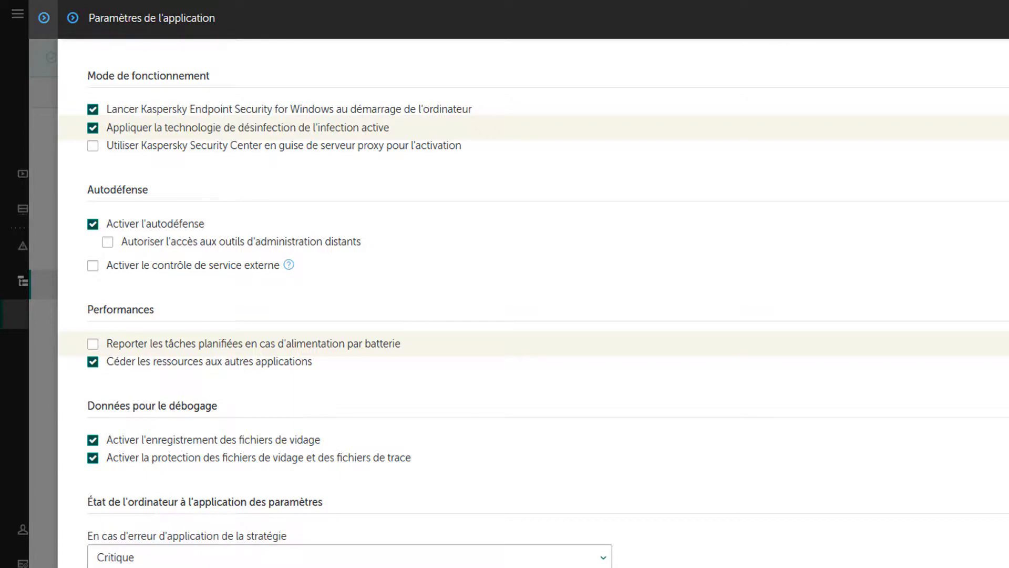
pyautogui.press('Escape')
# In Paramètres du réseau, switch Autoriser l'application à interagir avec les pages Internet off and back on
pyautogui.click(250, 211)
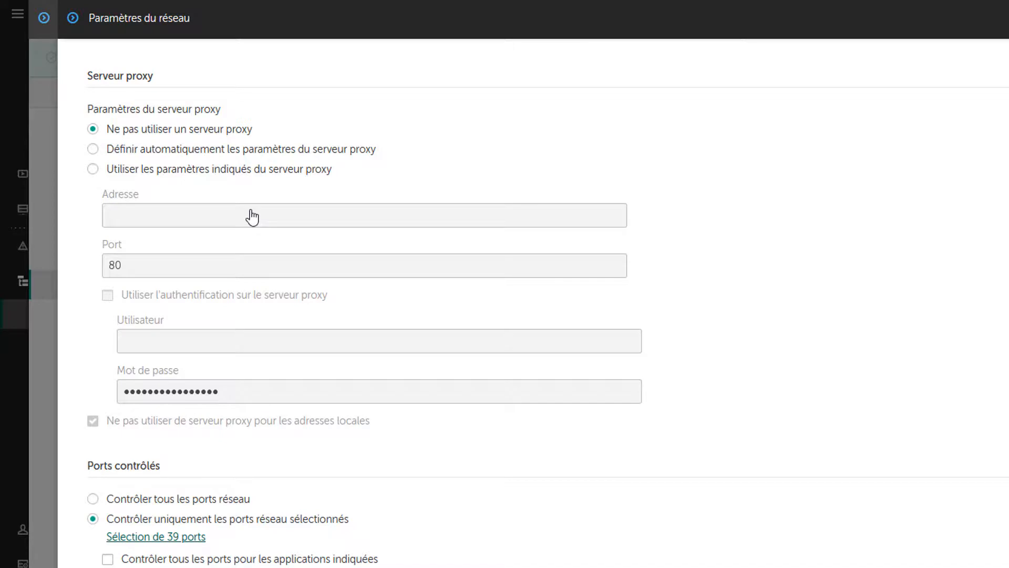
pyautogui.scroll(-7, 766, 331)
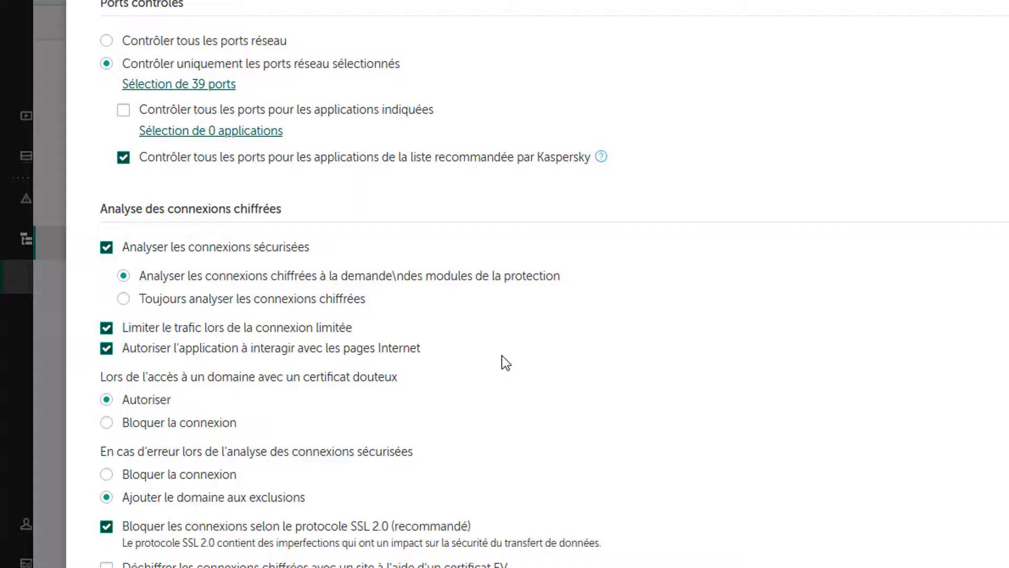
pyautogui.click(113, 350)
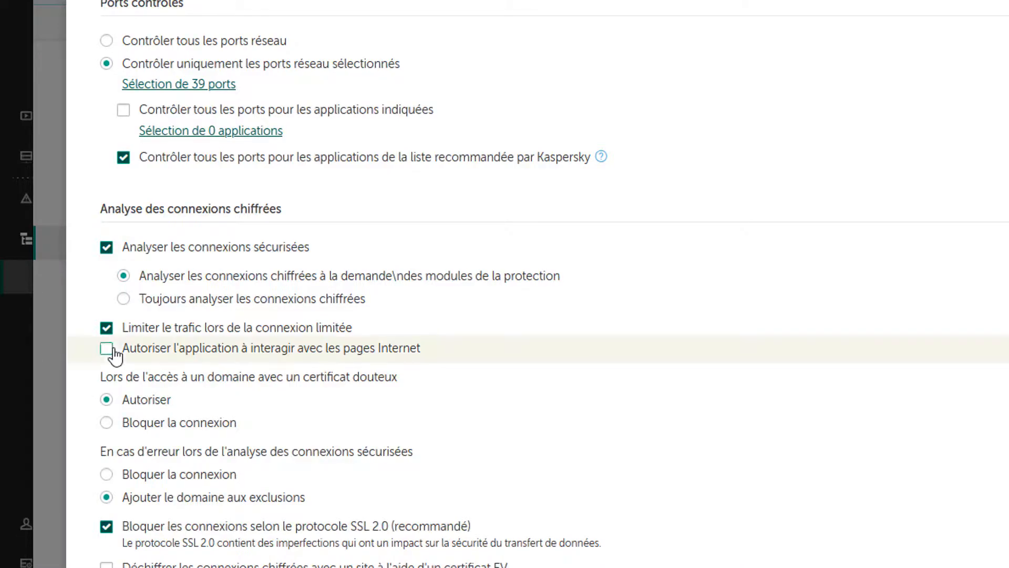
pyautogui.click(107, 352)
pyautogui.click(108, 353)
pyautogui.click(108, 354)
# Review the Adresses de confiance list for encrypted connections and leave the network settings
pyautogui.click(146, 478)
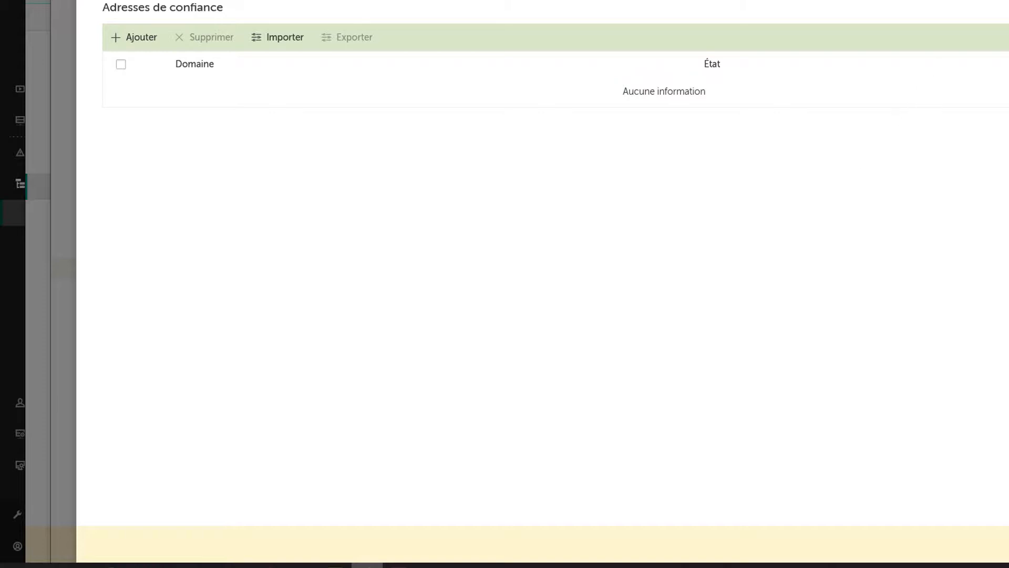
pyautogui.press('Escape')
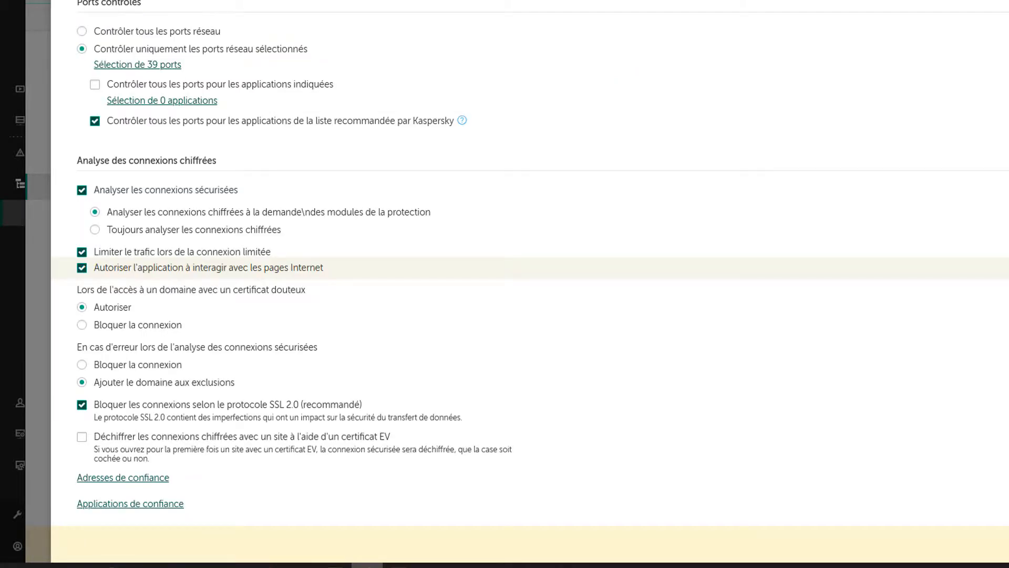
pyautogui.press('Escape')
# Try a new scan exclusion limited to Protection contre les fichiers malicieux, menaces par emails, menaces Internet and Prévention des intrusions
pyautogui.click(241, 205)
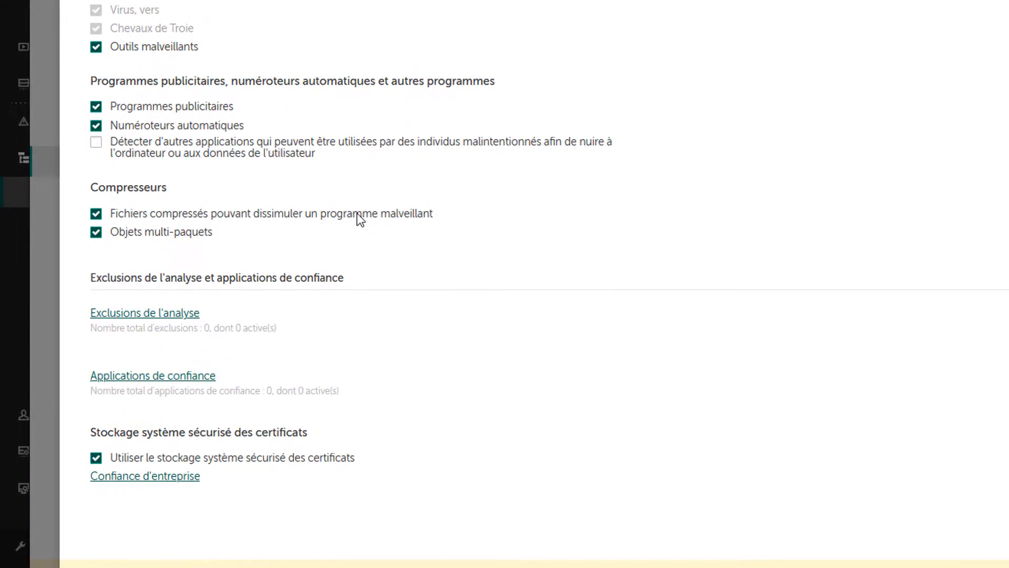
pyautogui.click(173, 314)
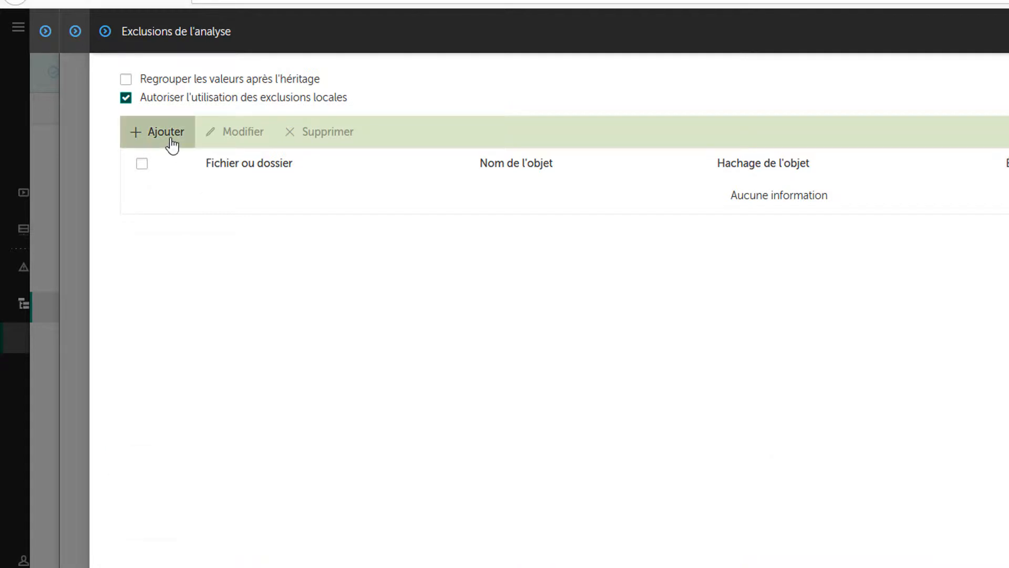
pyautogui.click(164, 133)
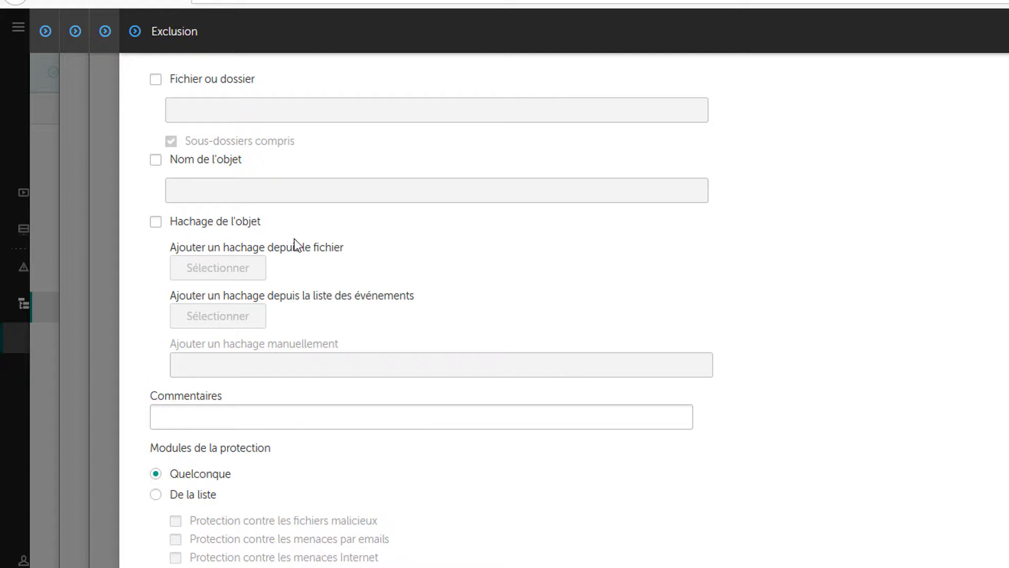
pyautogui.click(211, 85)
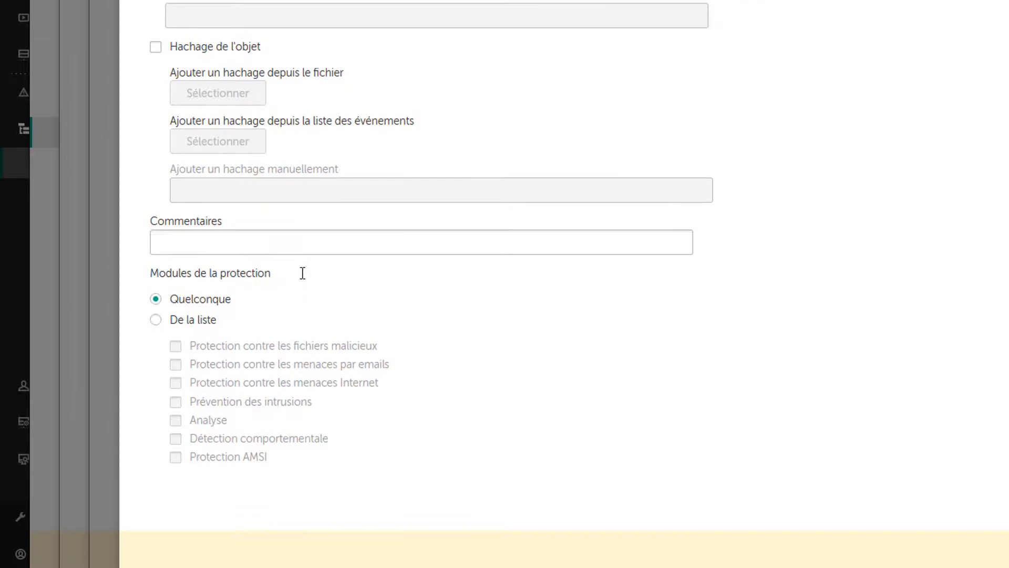
pyautogui.click(193, 321)
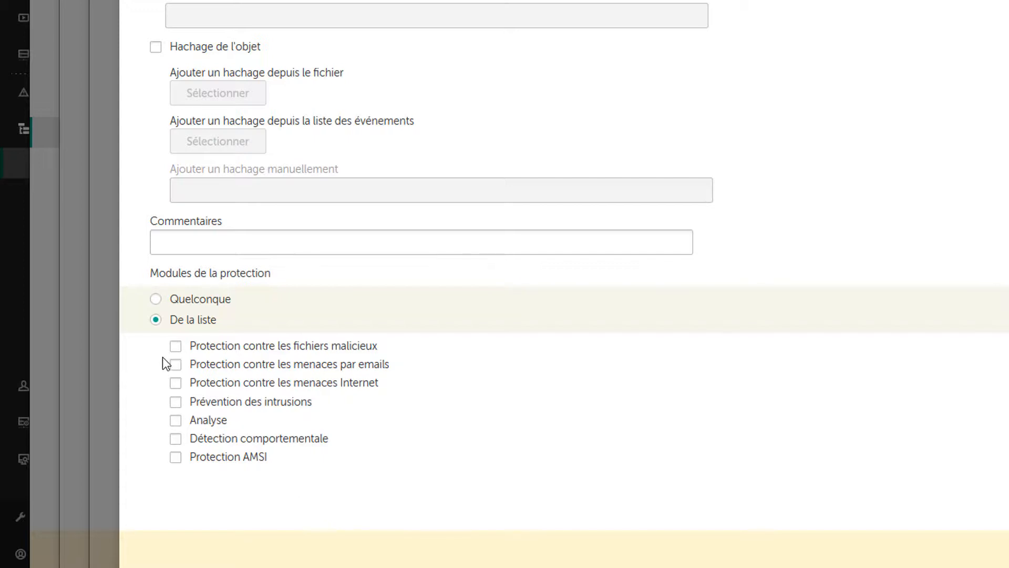
pyautogui.click(174, 349)
pyautogui.click(175, 363)
pyautogui.click(175, 382)
pyautogui.click(175, 401)
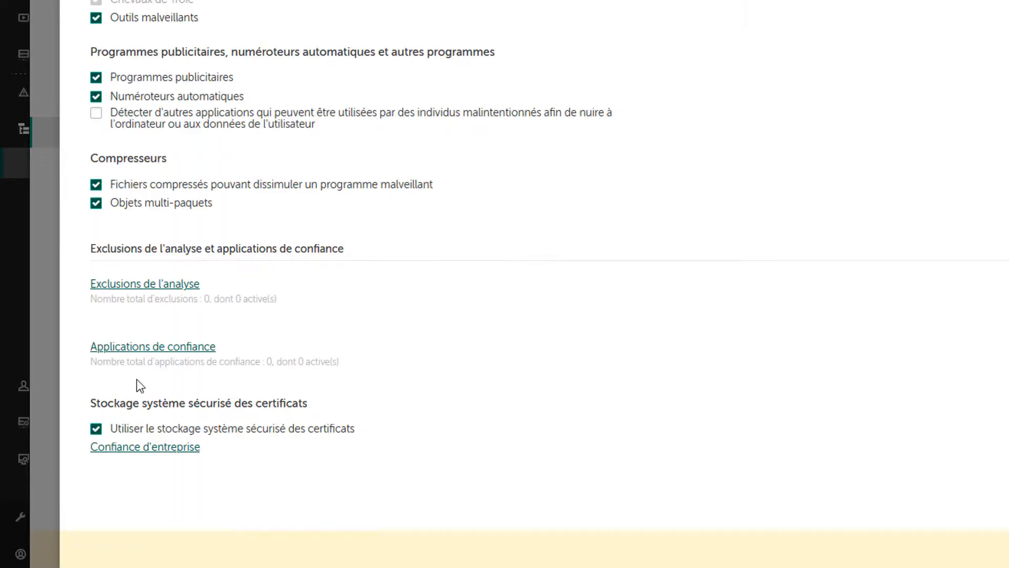
# Try a new trusted application with network traffic unscanned, AMSI interaction unblocked and application activity unmonitored, without keeping the entry
pyautogui.click(138, 349)
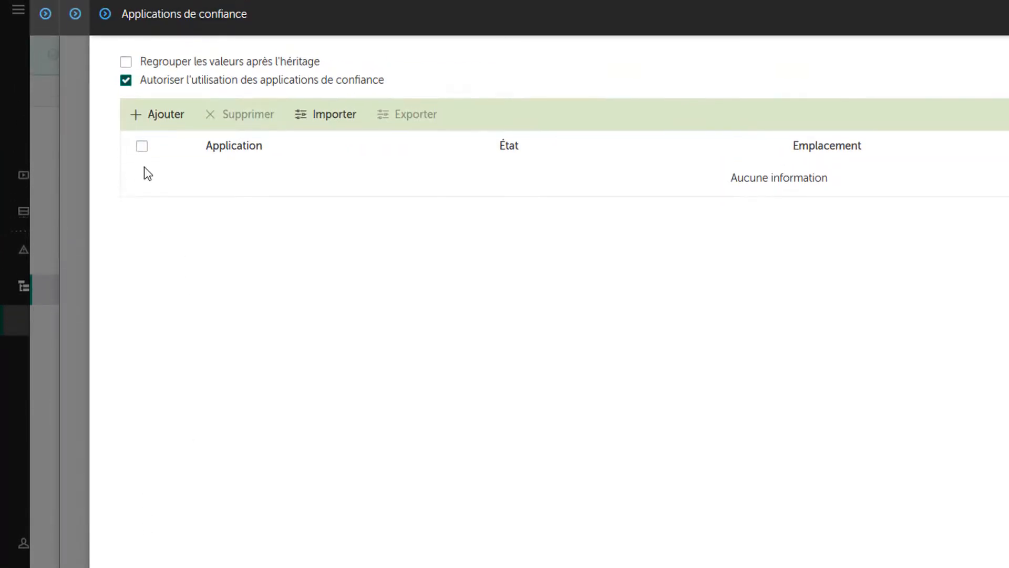
pyautogui.click(152, 120)
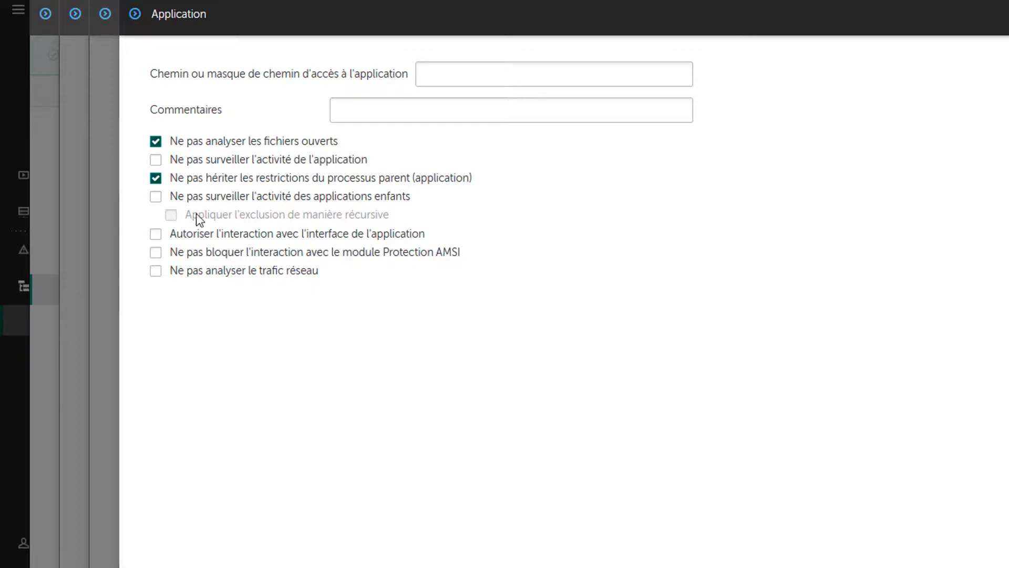
pyautogui.click(234, 278)
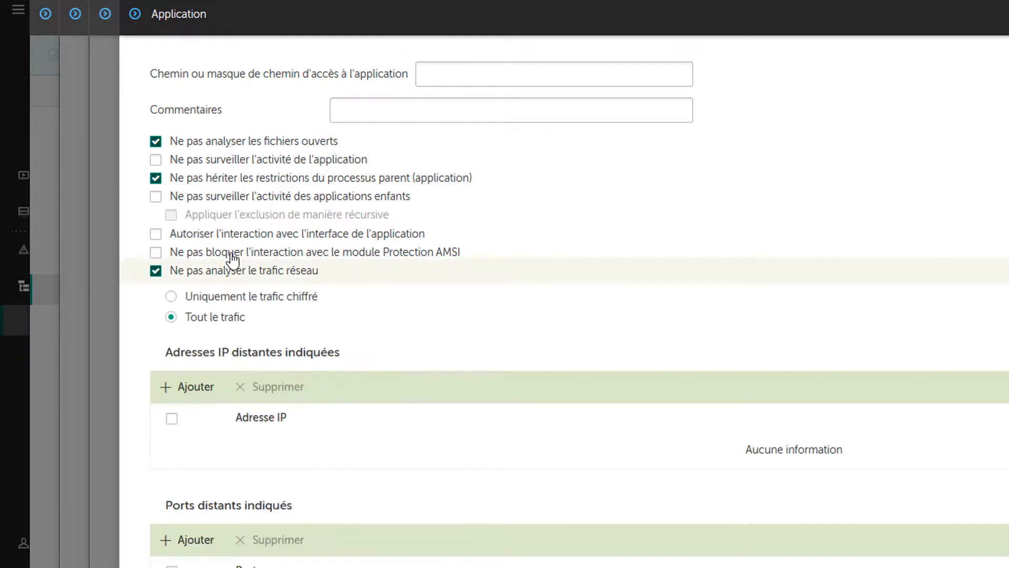
pyautogui.click(229, 253)
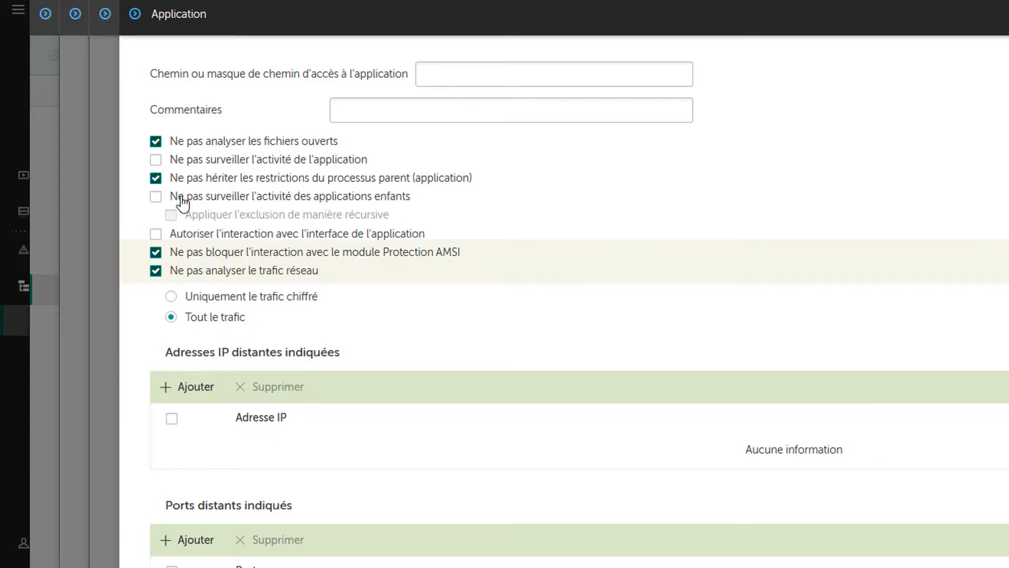
pyautogui.click(175, 166)
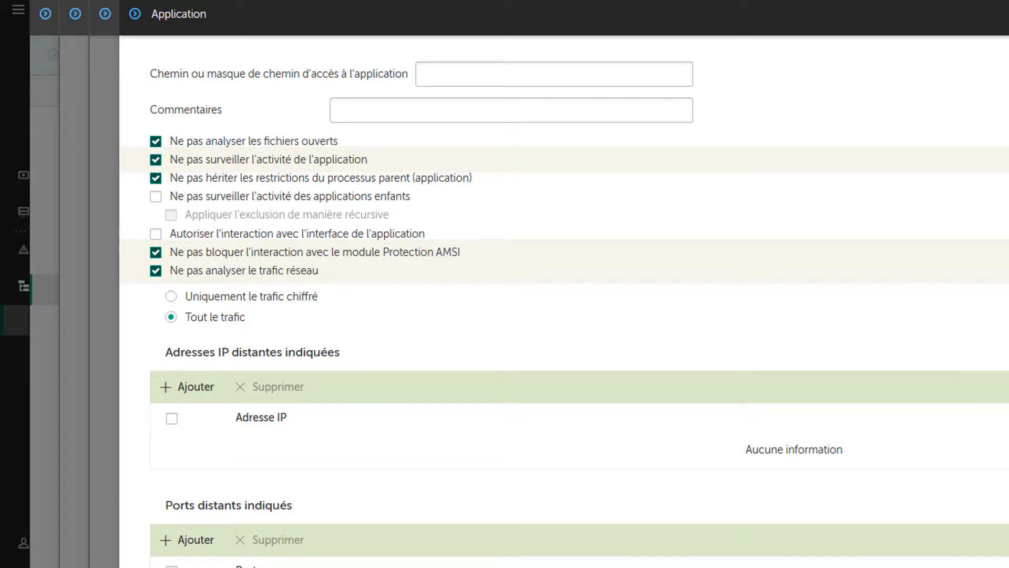
pyautogui.press('Escape')
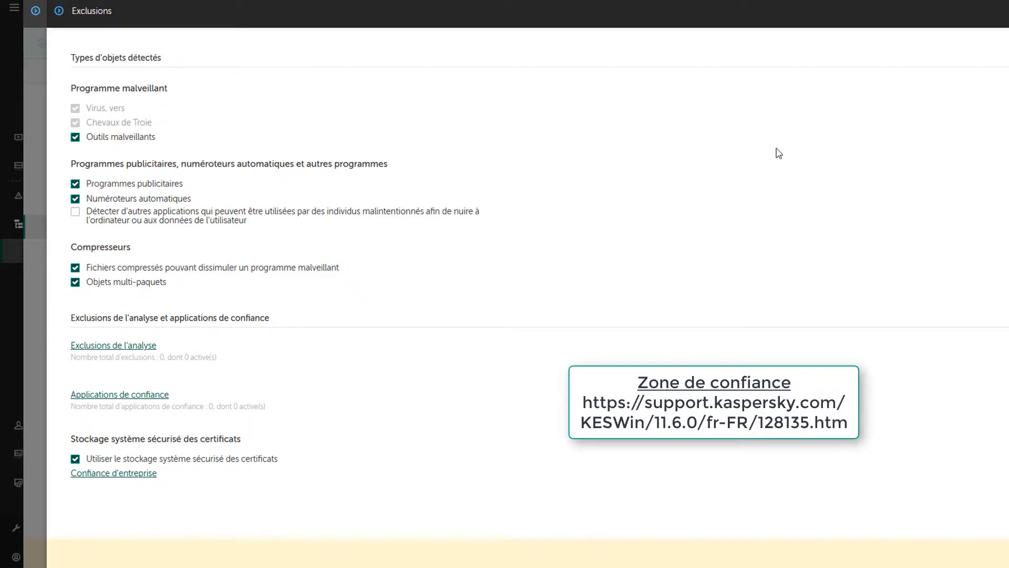
# Try Regrouper les valeurs après l'héritage for the trusted applications and return to Paramètres généraux
pyautogui.click(118, 398)
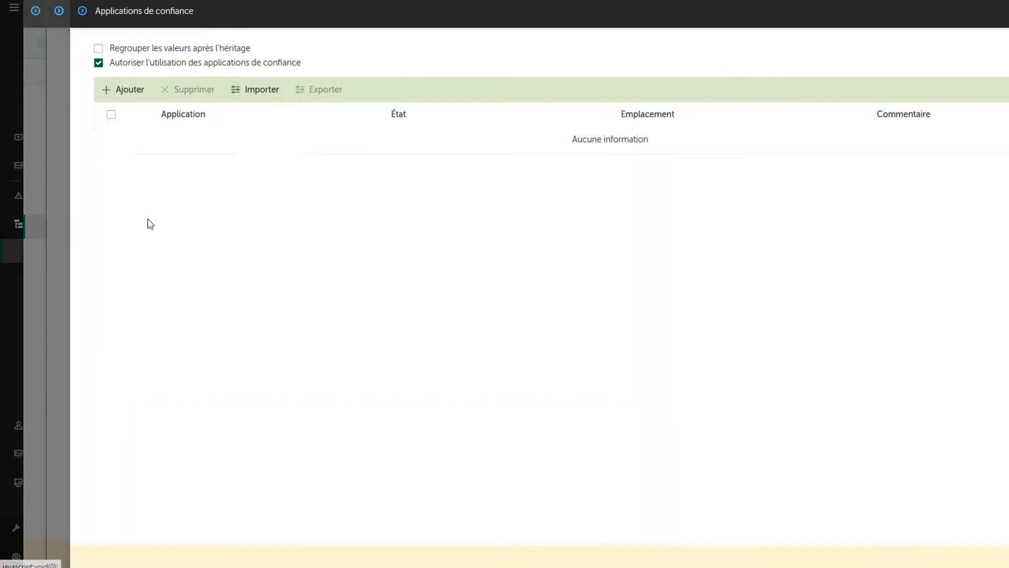
pyautogui.click(161, 48)
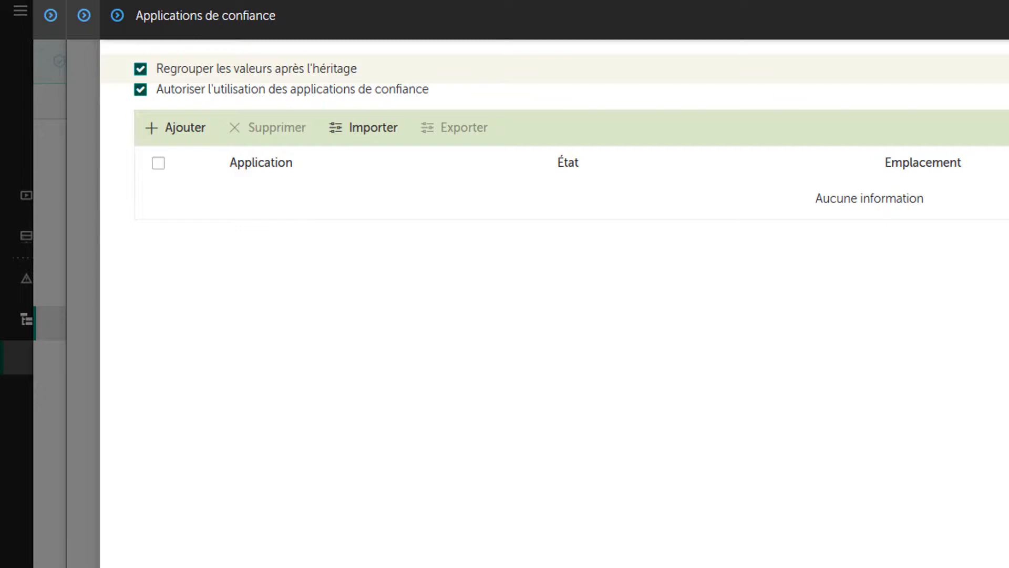
pyautogui.press('Escape')
pyautogui.press('Escape')
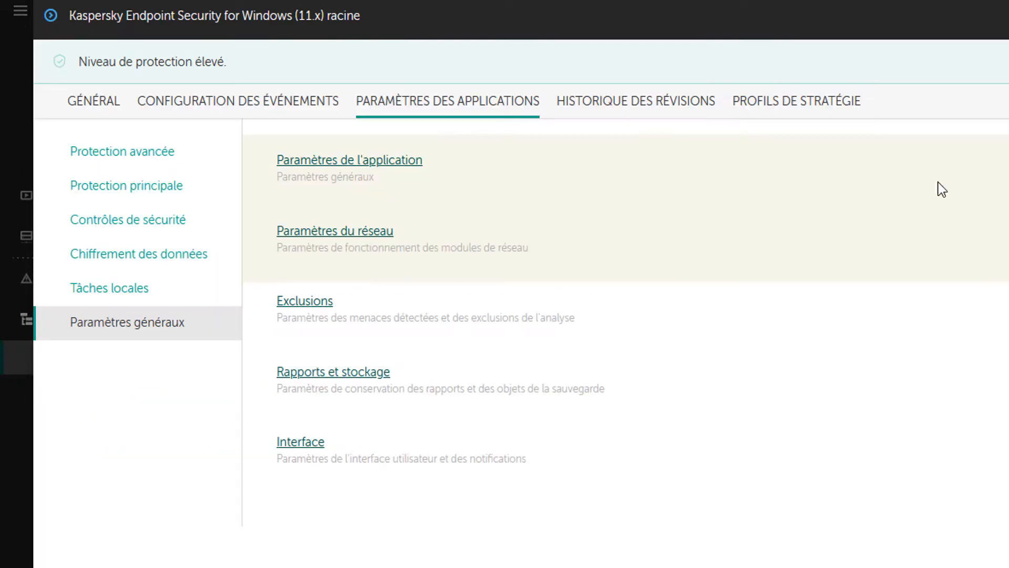
# In the Interface settings, switch user interaction to Sans interface and back to Avec interface complète
pyautogui.click(301, 446)
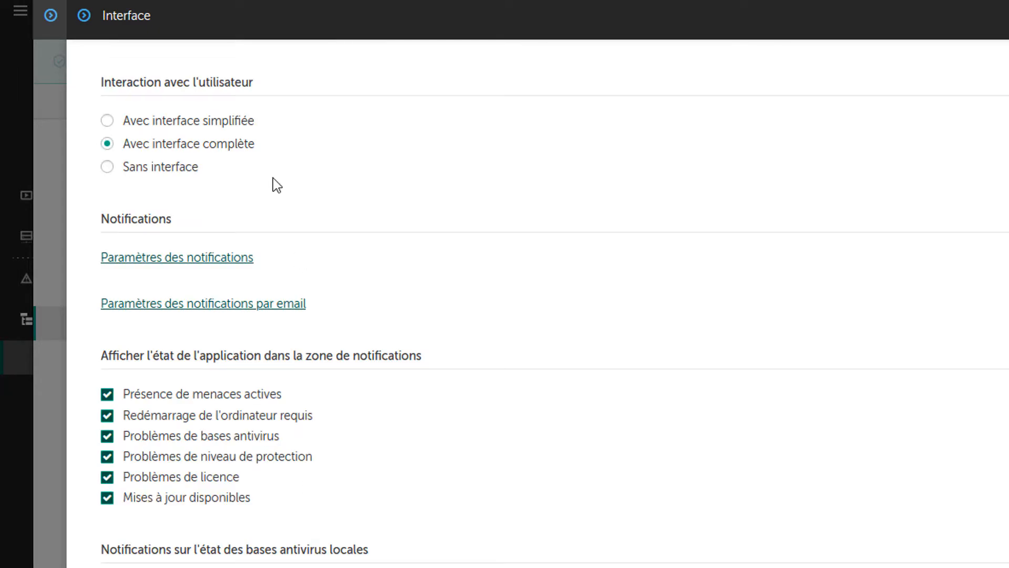
pyautogui.click(194, 167)
pyautogui.click(178, 146)
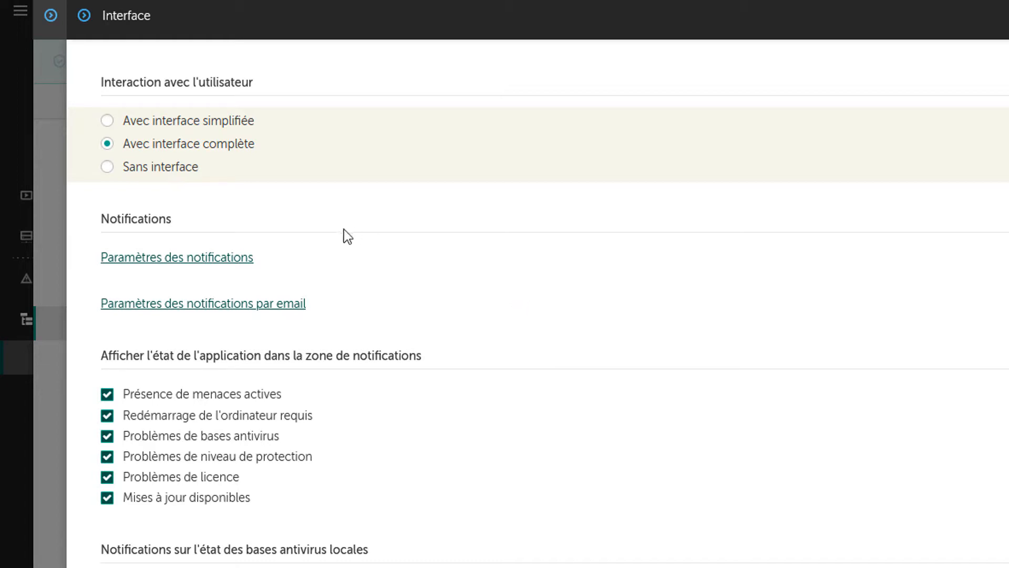
# In the Détection comportementale notifications, switch Notifier à l'écran for Un objet malveillant a été détecté off and back on
pyautogui.click(173, 257)
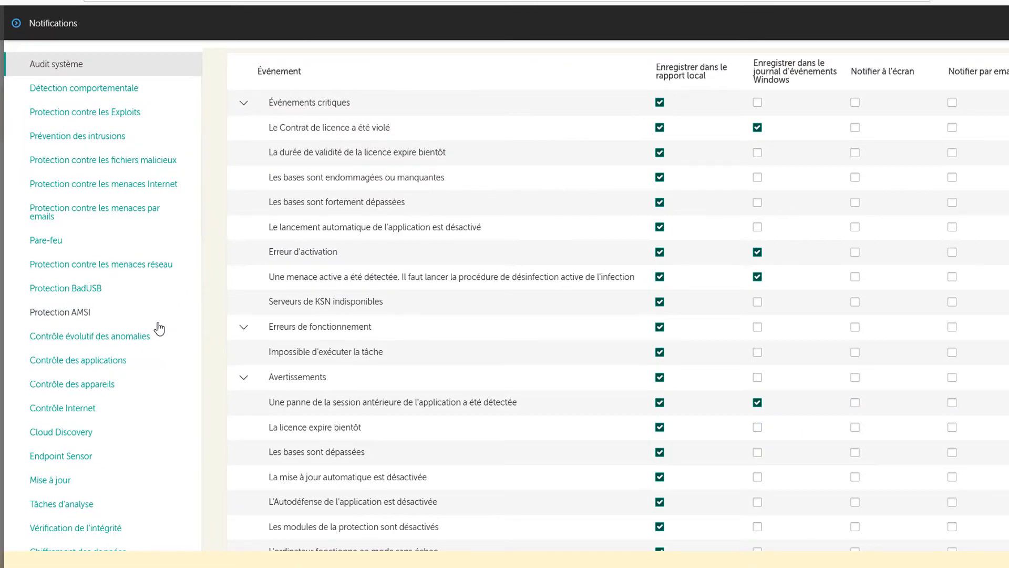
pyautogui.click(72, 89)
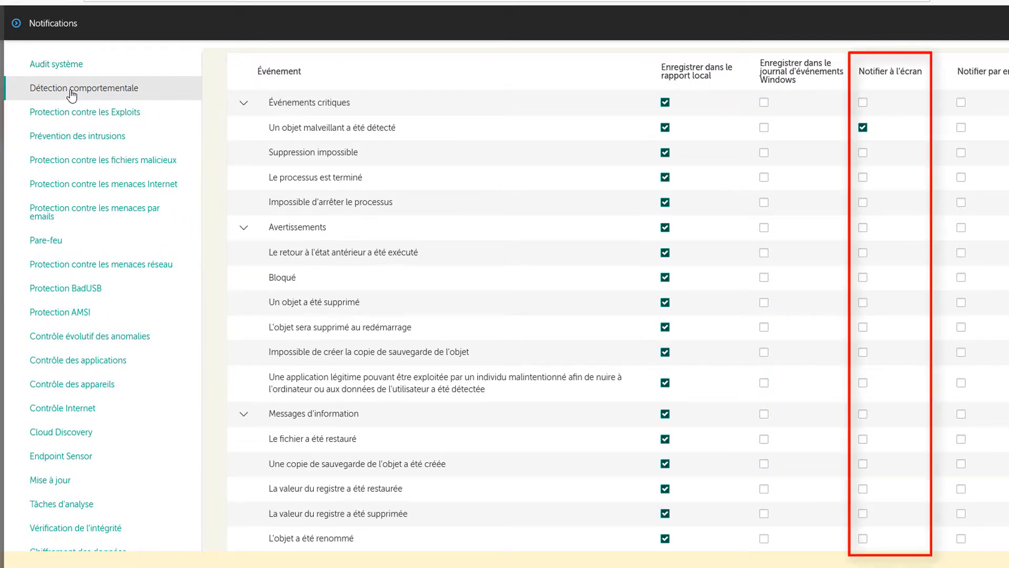
pyautogui.click(864, 128)
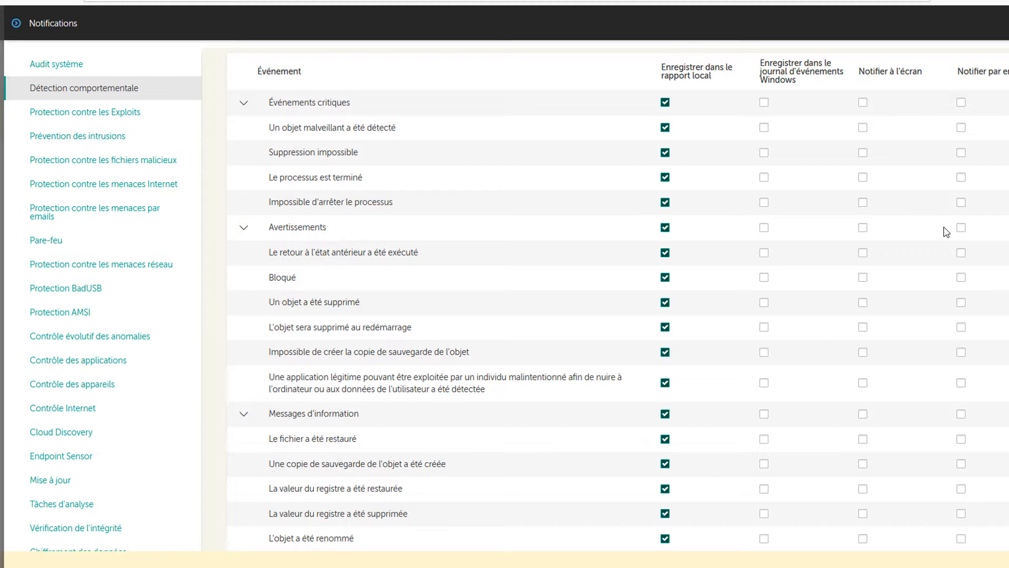
pyautogui.click(862, 128)
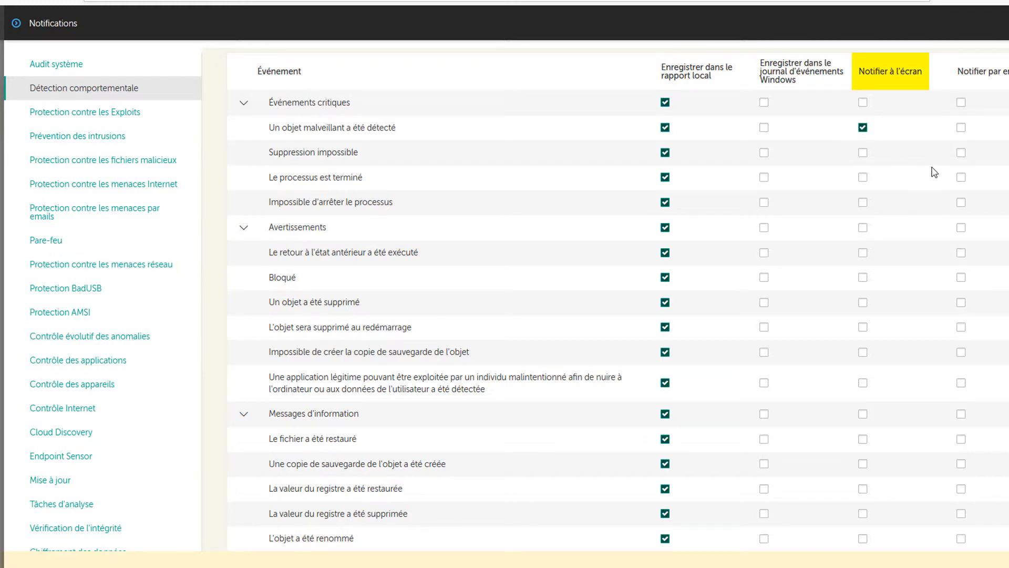
# Review the notification settings for exploits, intrusion prevention, malicious files, Internet threats and email threats
pyautogui.click(113, 114)
pyautogui.click(99, 138)
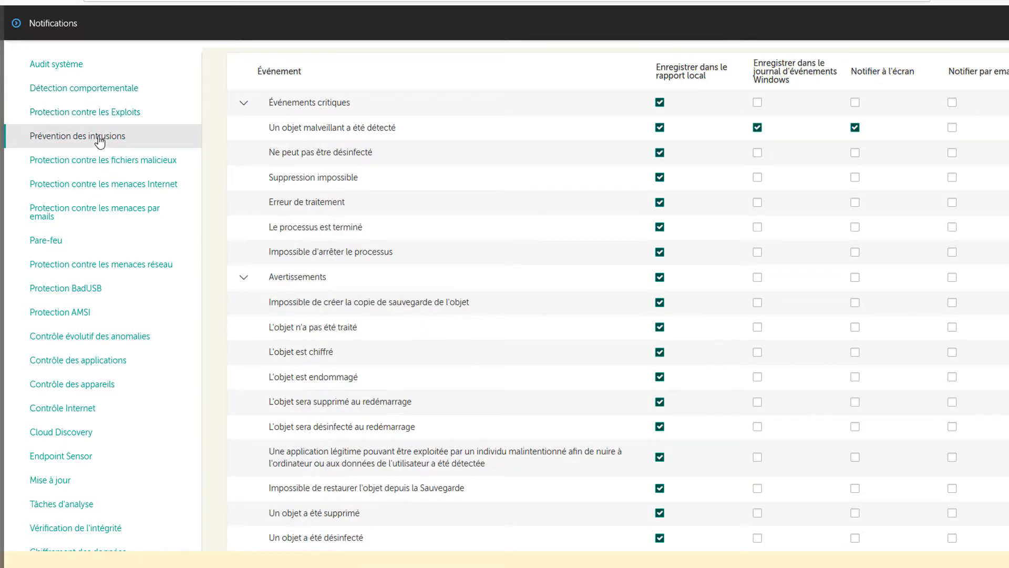
pyautogui.click(88, 167)
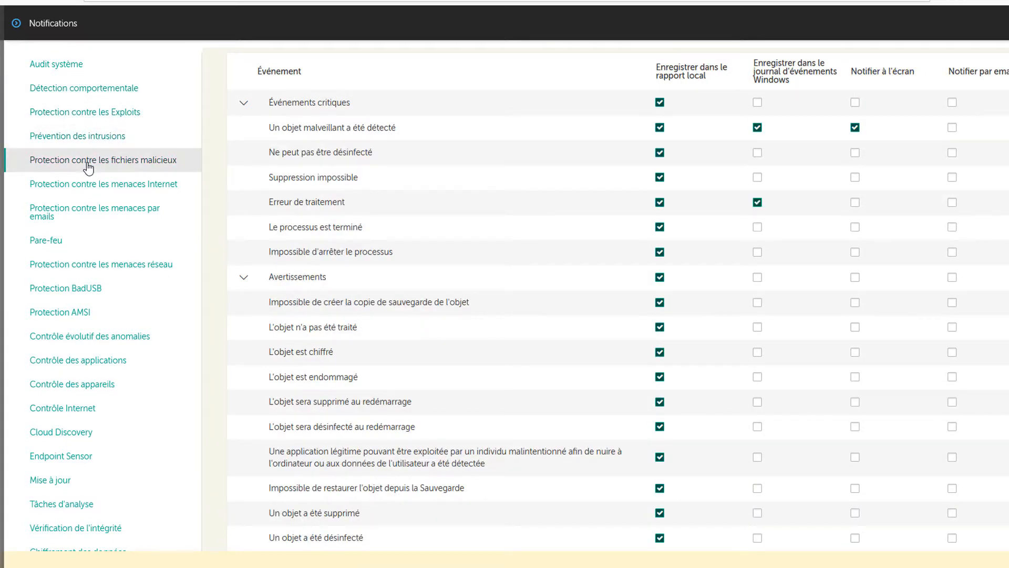
pyautogui.click(77, 188)
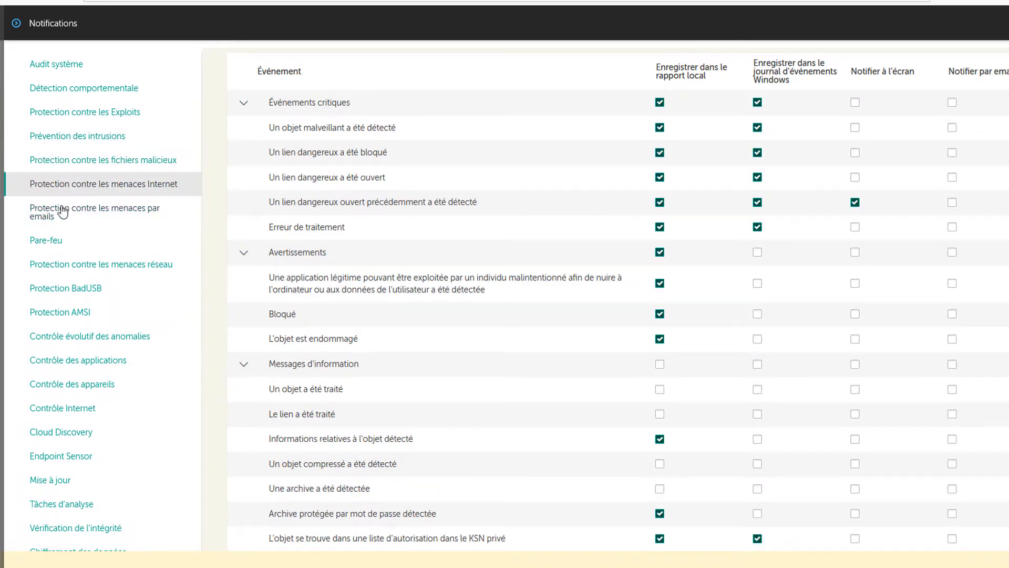
pyautogui.click(63, 212)
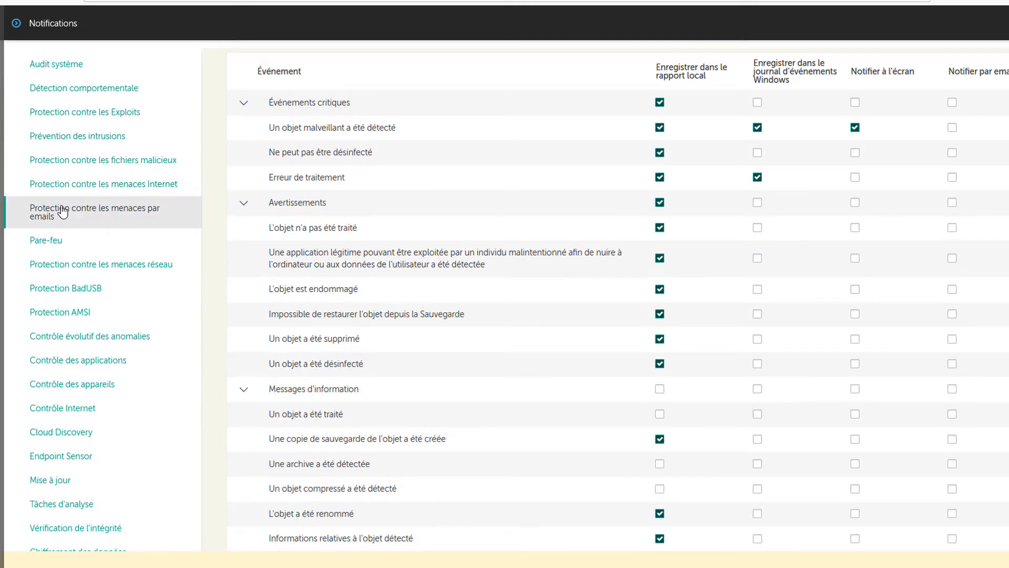
# Review the notification settings for the firewall, network threat protection, BadUSB protection and AMSI protection
pyautogui.click(53, 246)
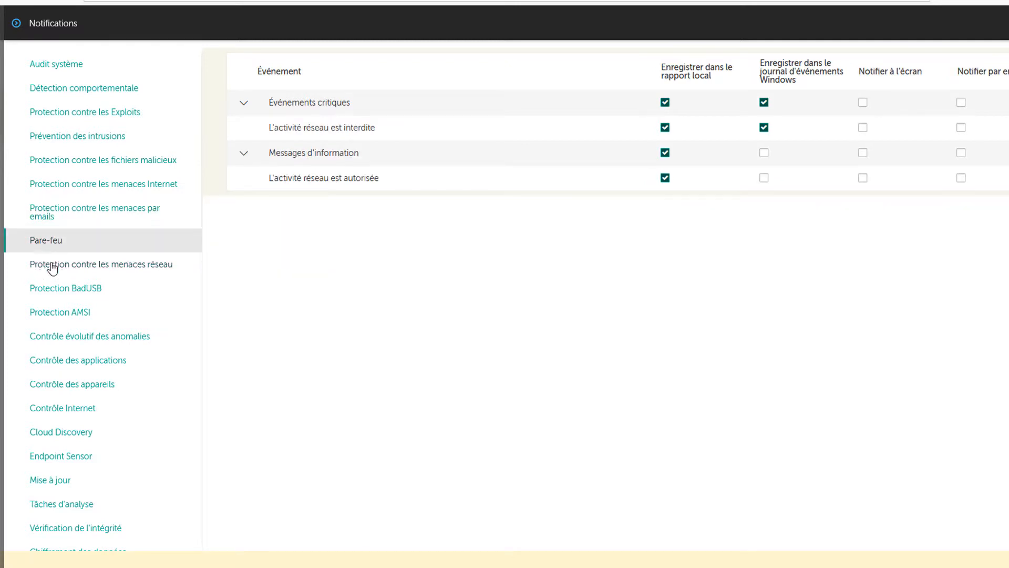
pyautogui.click(52, 274)
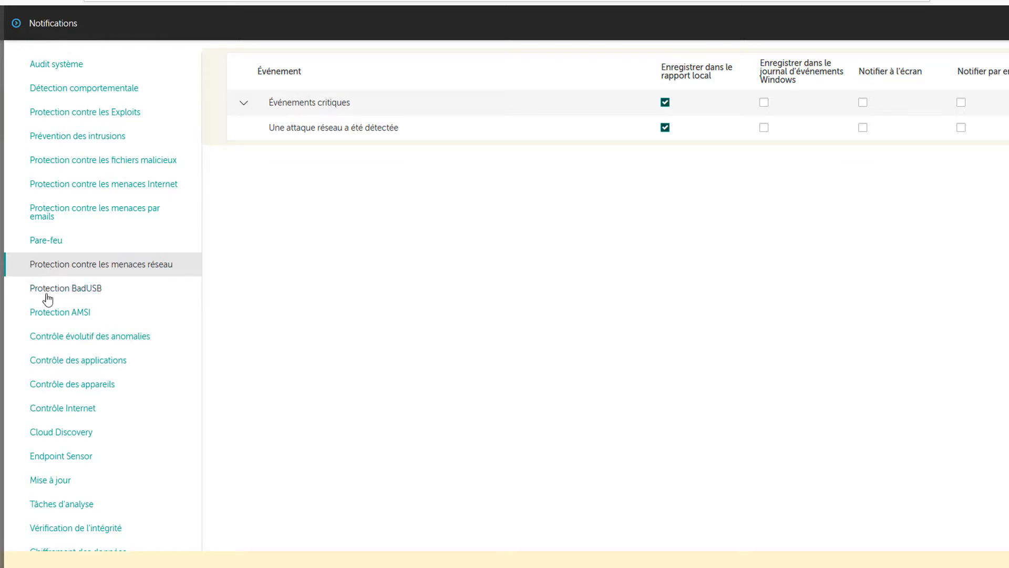
pyautogui.click(46, 293)
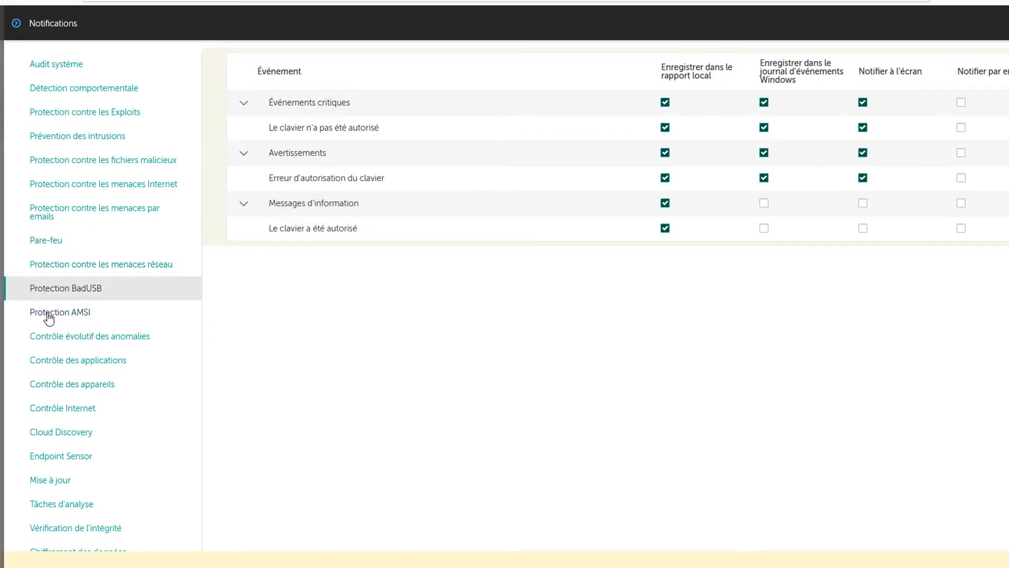
pyautogui.click(49, 317)
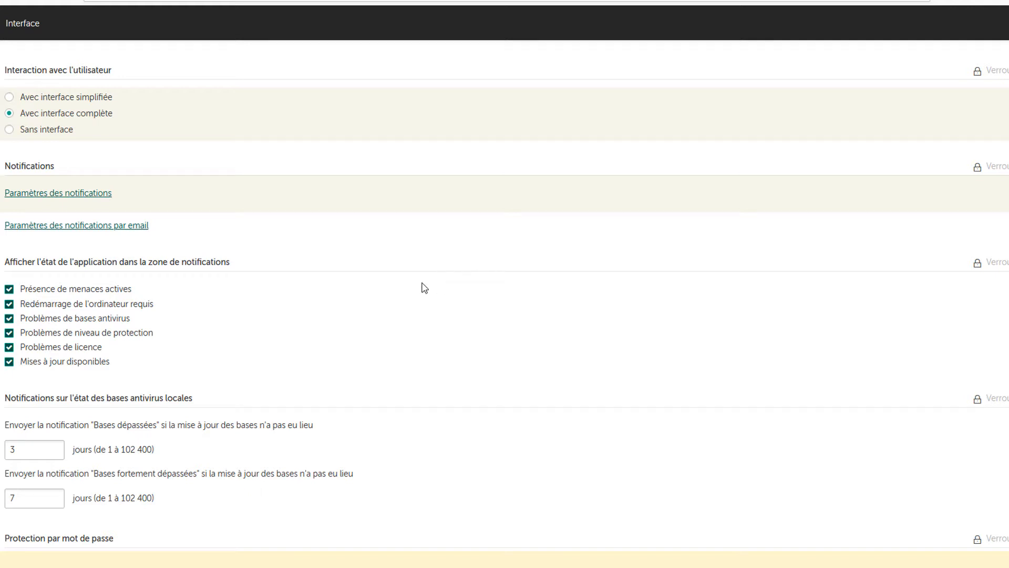
# Examine the Protection par mot de passe settings in Interface and the permissions granted to the KLAdmin account
pyautogui.scroll(-3, 327, 318)
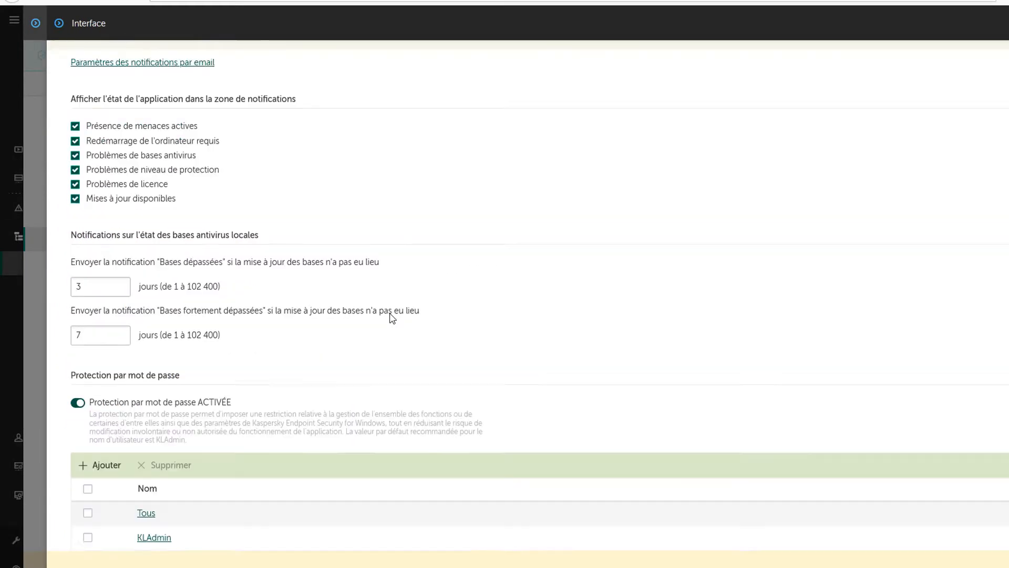
pyautogui.scroll(-3, 392, 317)
pyautogui.scroll(-2, 392, 315)
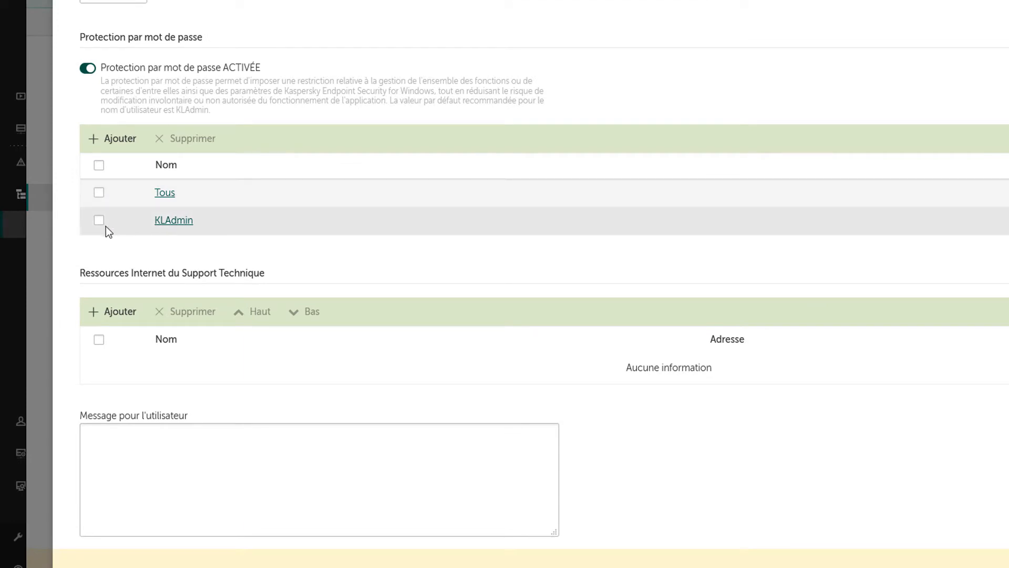
pyautogui.click(98, 222)
pyautogui.click(98, 221)
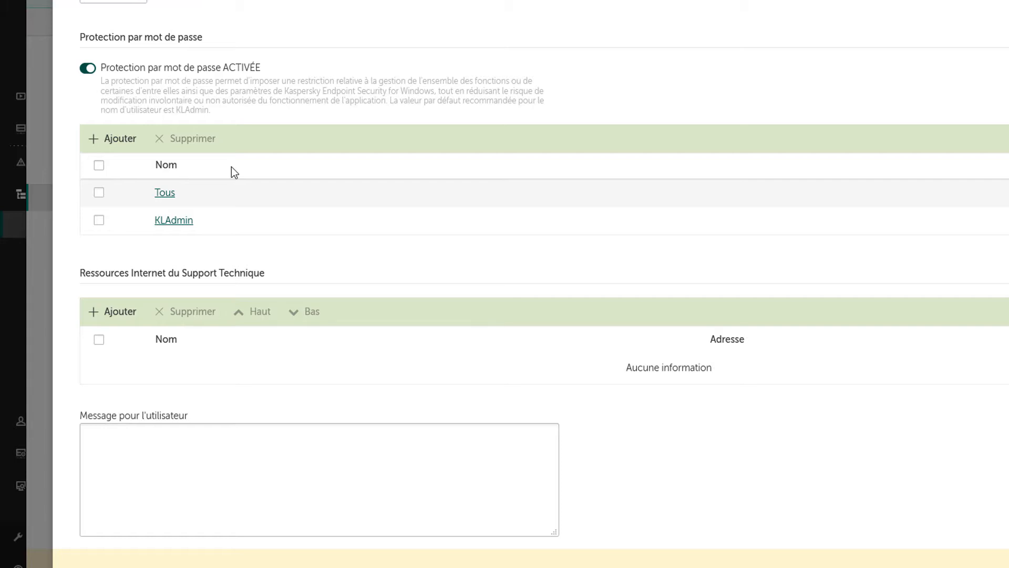
pyautogui.click(175, 226)
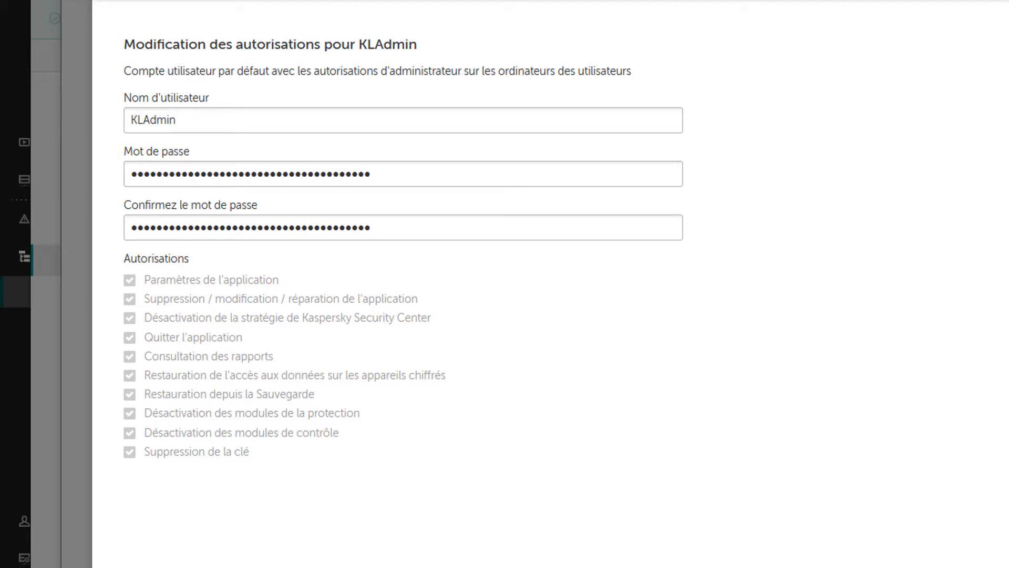
pyautogui.click(555, 519)
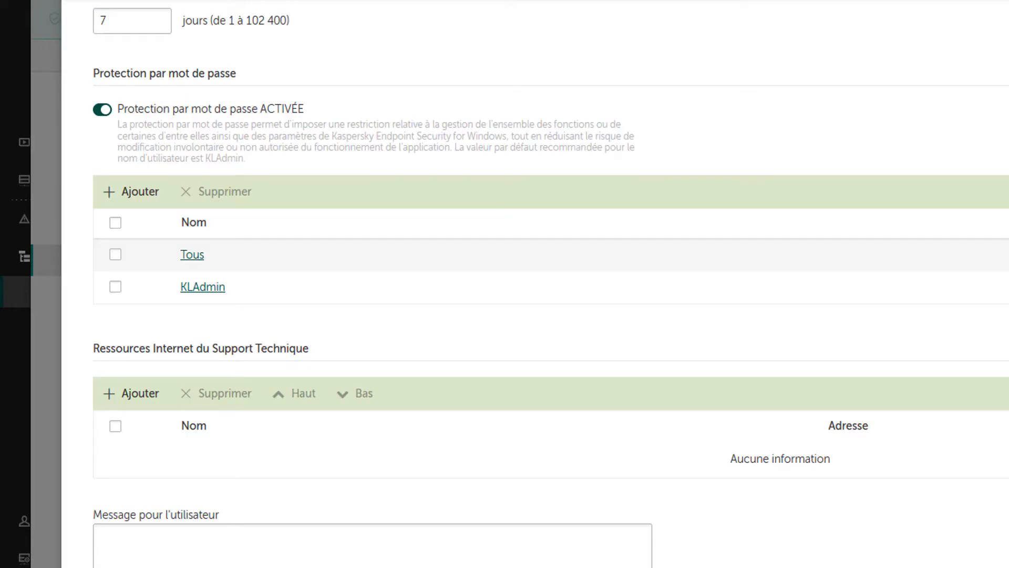
# Confirm the Interface settings and save the Kaspersky Endpoint Security for Windows (11.x) racine policy
pyautogui.click(1001, 555)
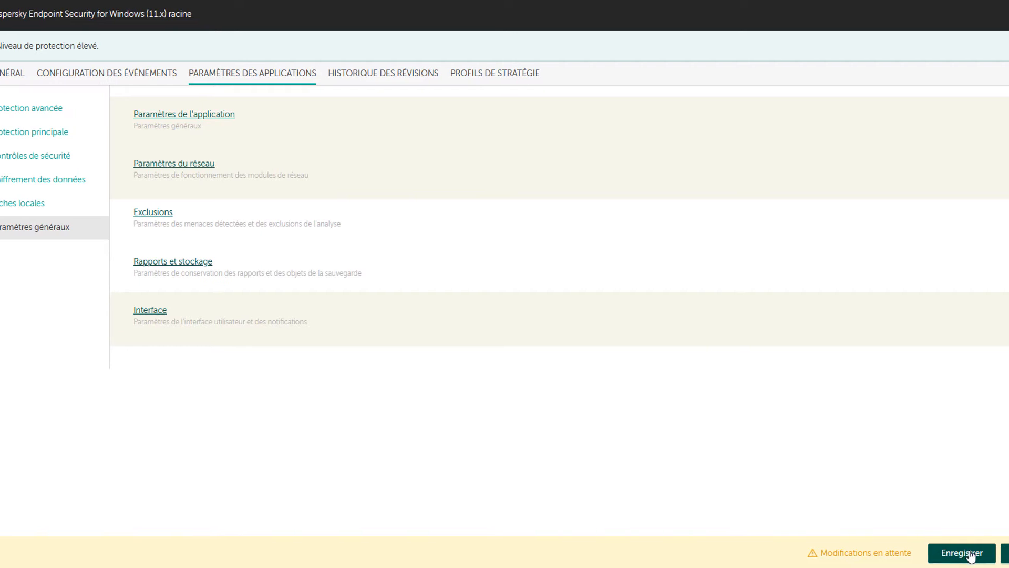
pyautogui.click(970, 554)
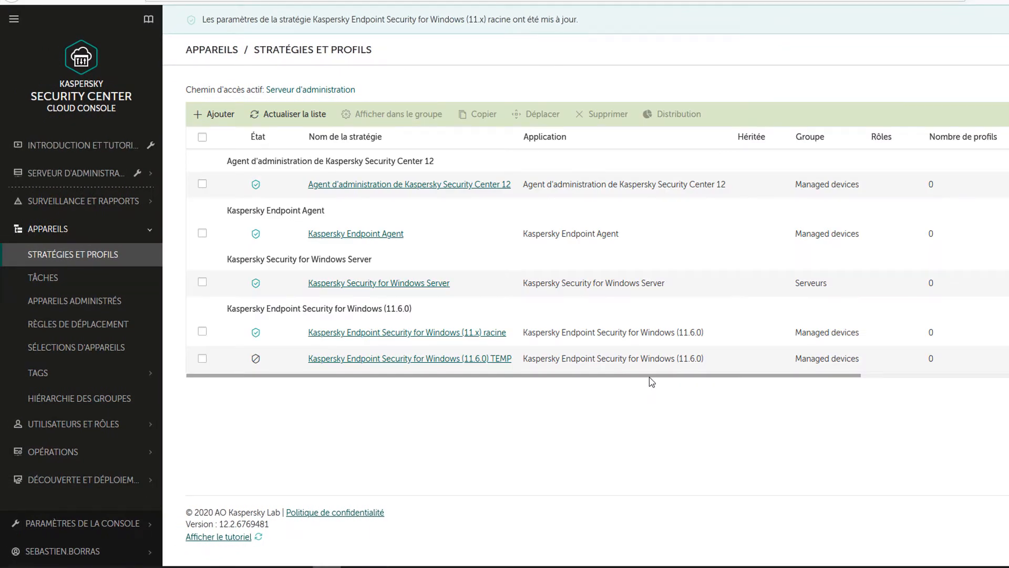
# Examine the application settings offered for a new policy profile in the Kaspersky Endpoint Security for Windows (11.x) racine policy
pyautogui.click(446, 338)
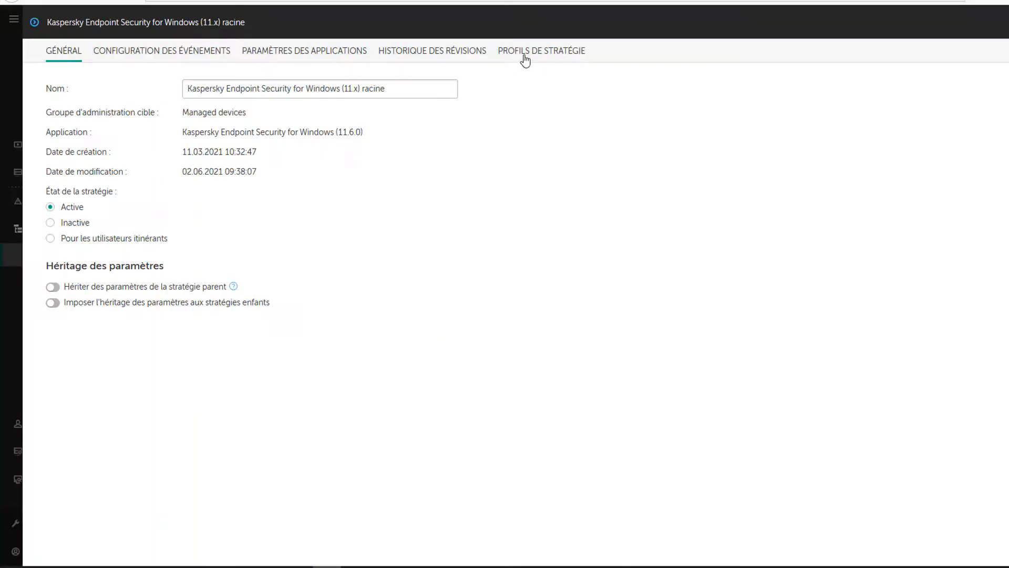
pyautogui.click(525, 58)
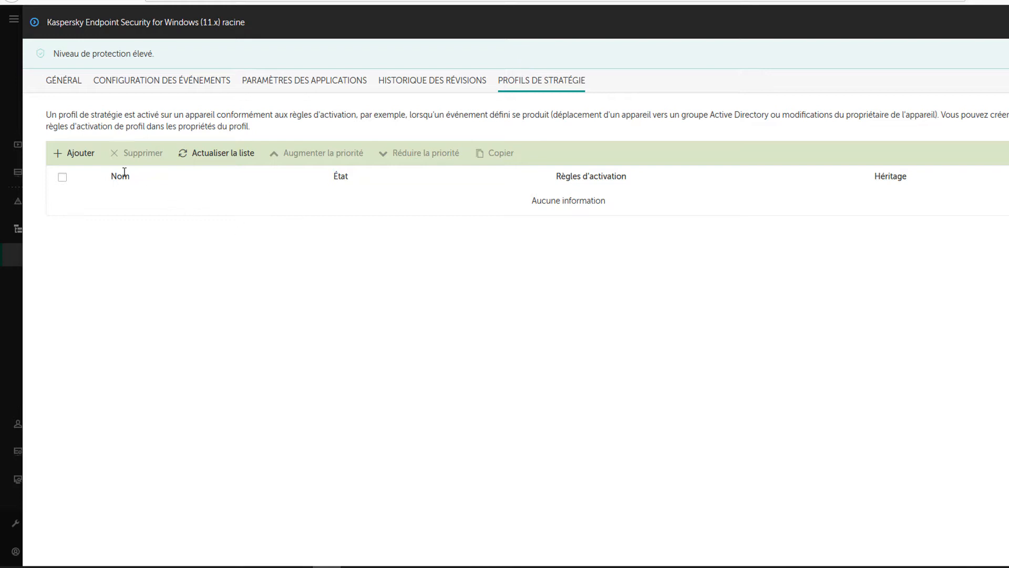
pyautogui.click(83, 157)
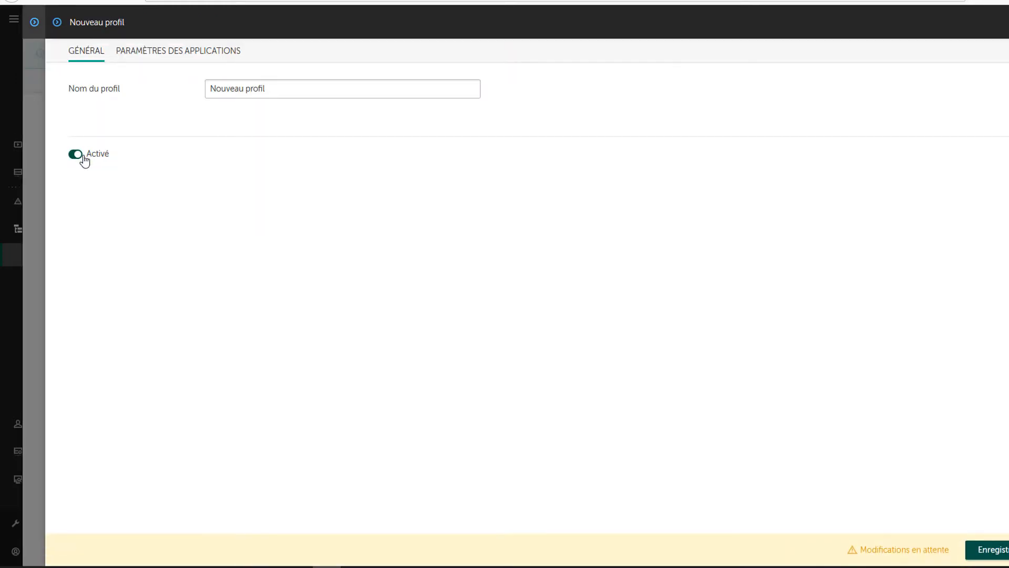
pyautogui.click(188, 51)
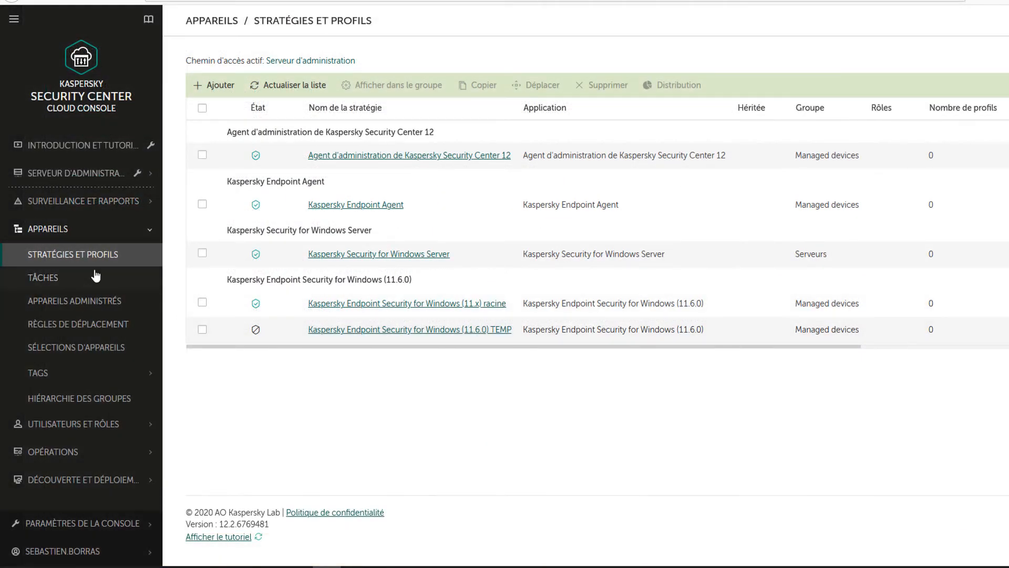
# Create the tag Mairie for the managed device ACER-SWIFT5 and save the device properties
pyautogui.click(62, 304)
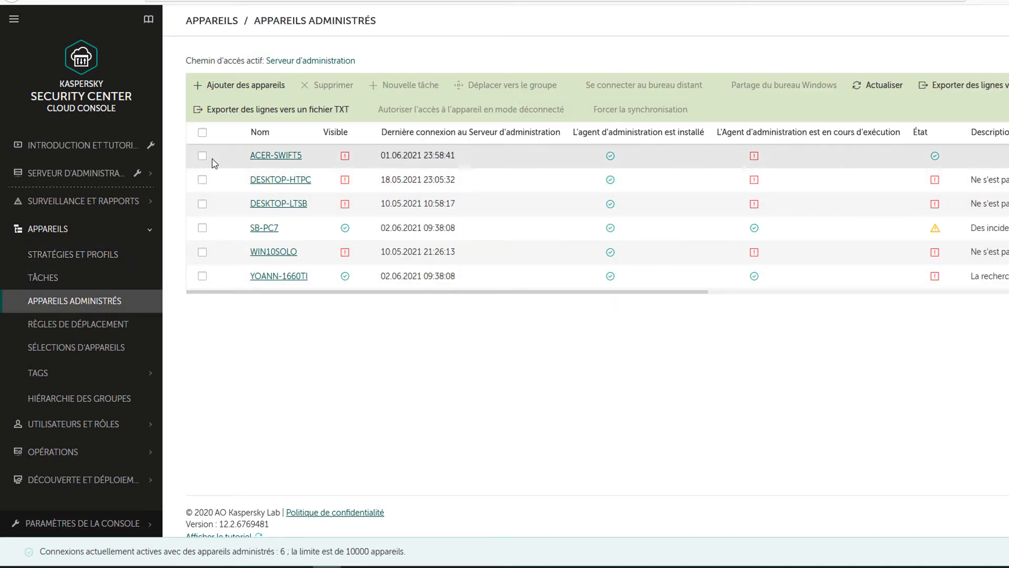
pyautogui.click(202, 156)
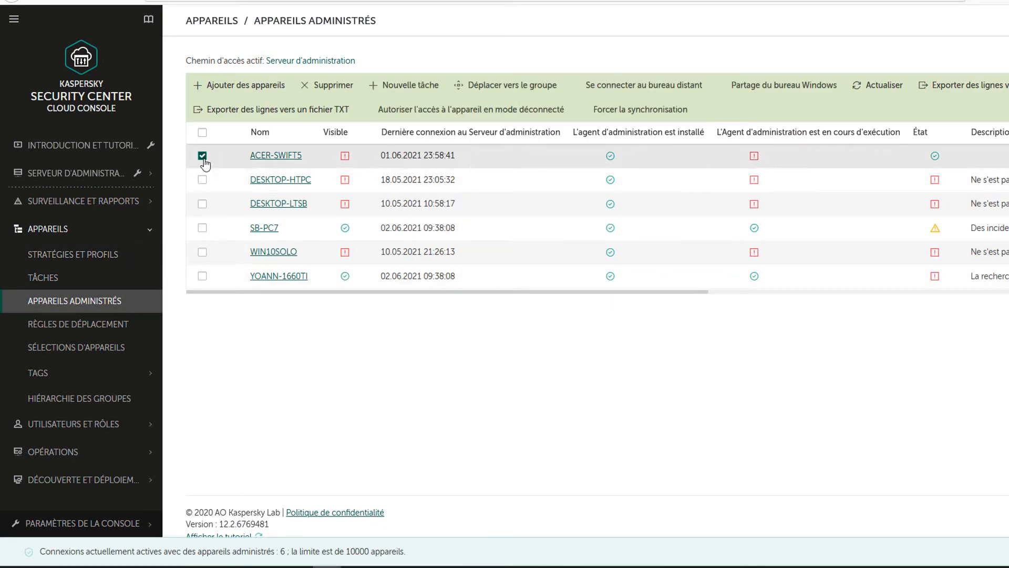
pyautogui.click(260, 157)
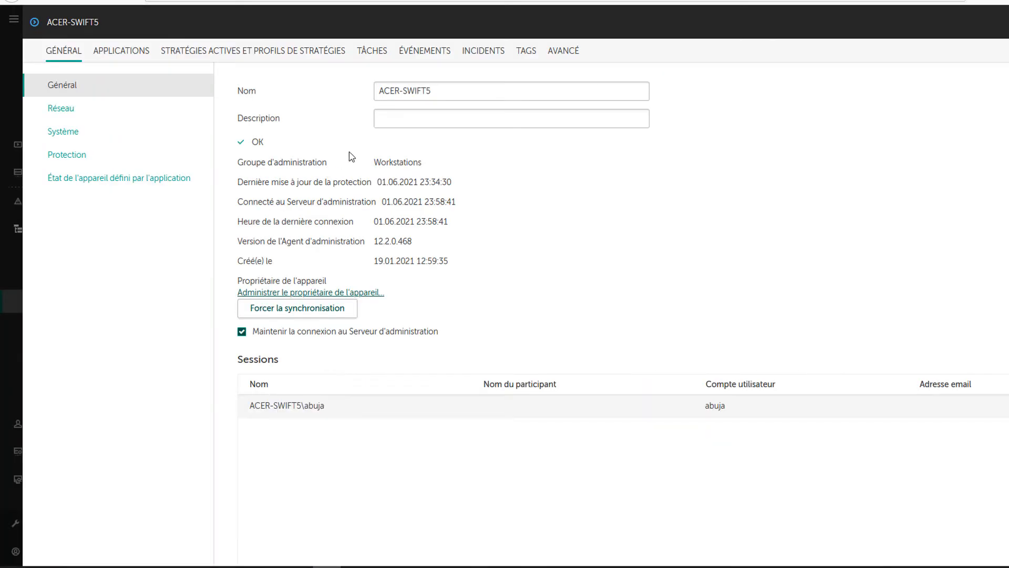
pyautogui.click(528, 53)
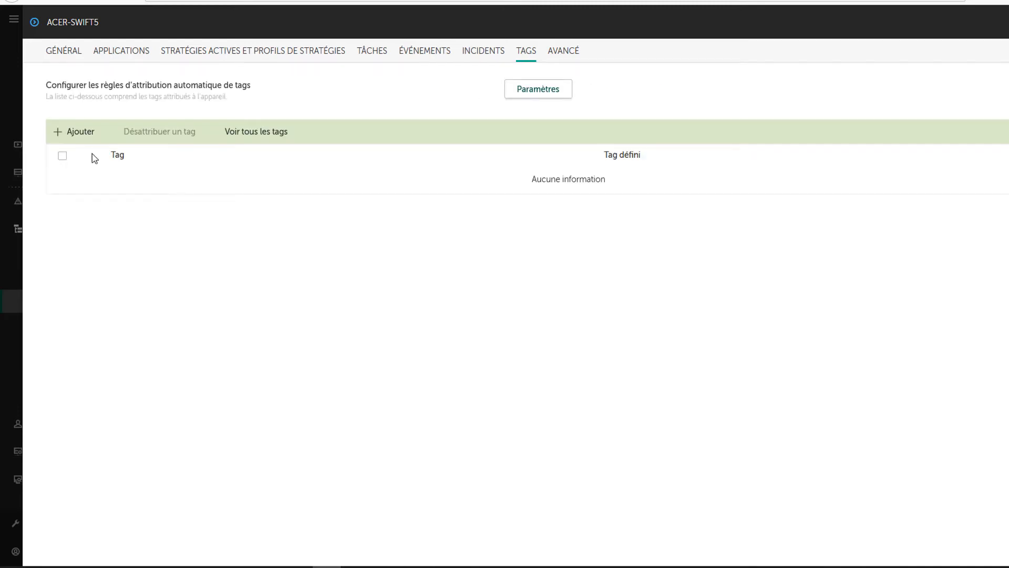
pyautogui.click(72, 137)
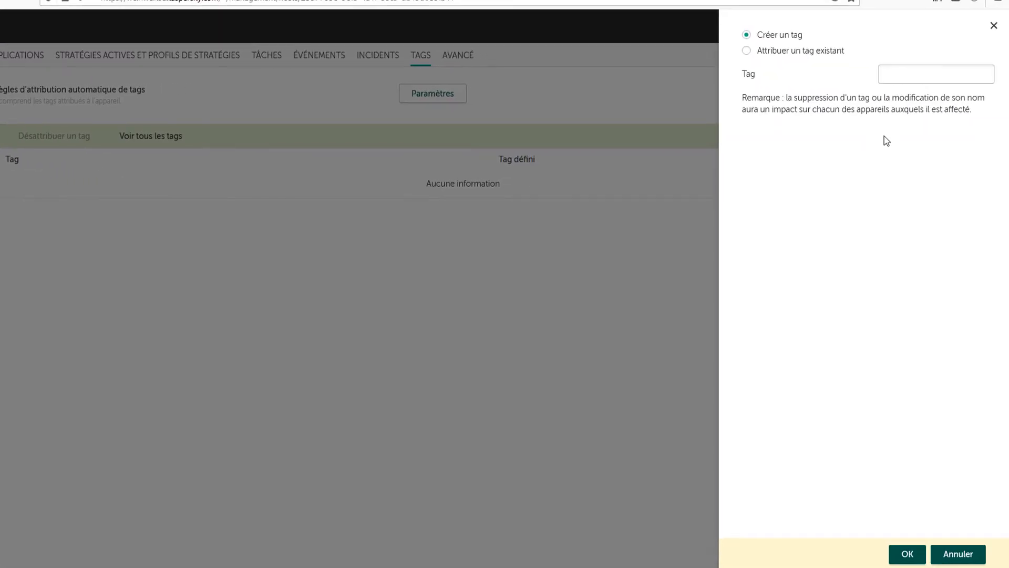
pyautogui.write('Mairie')
pyautogui.click(907, 554)
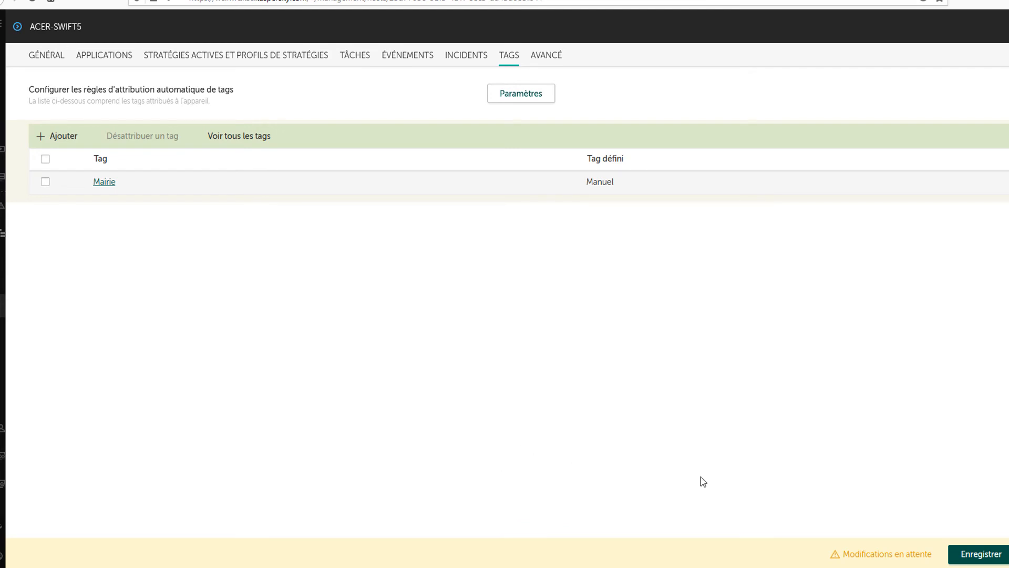
pyautogui.click(960, 557)
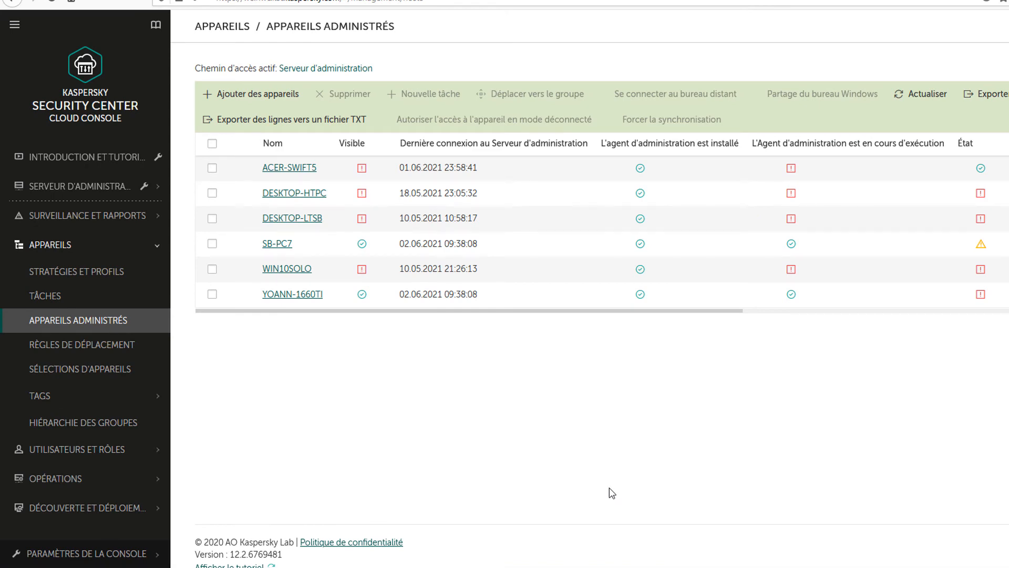
# Return to the Stratégies et profils list
pyautogui.click(107, 272)
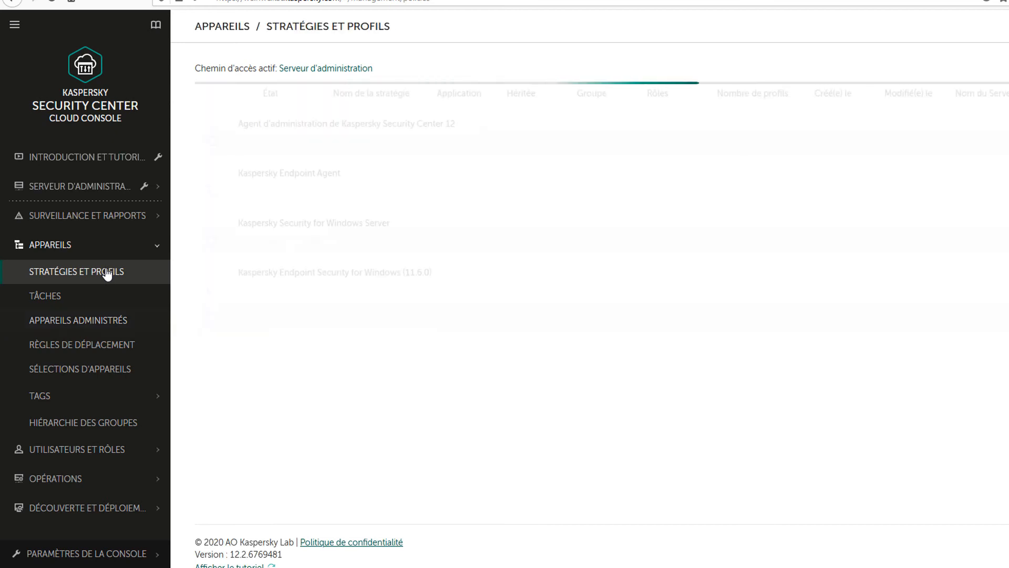